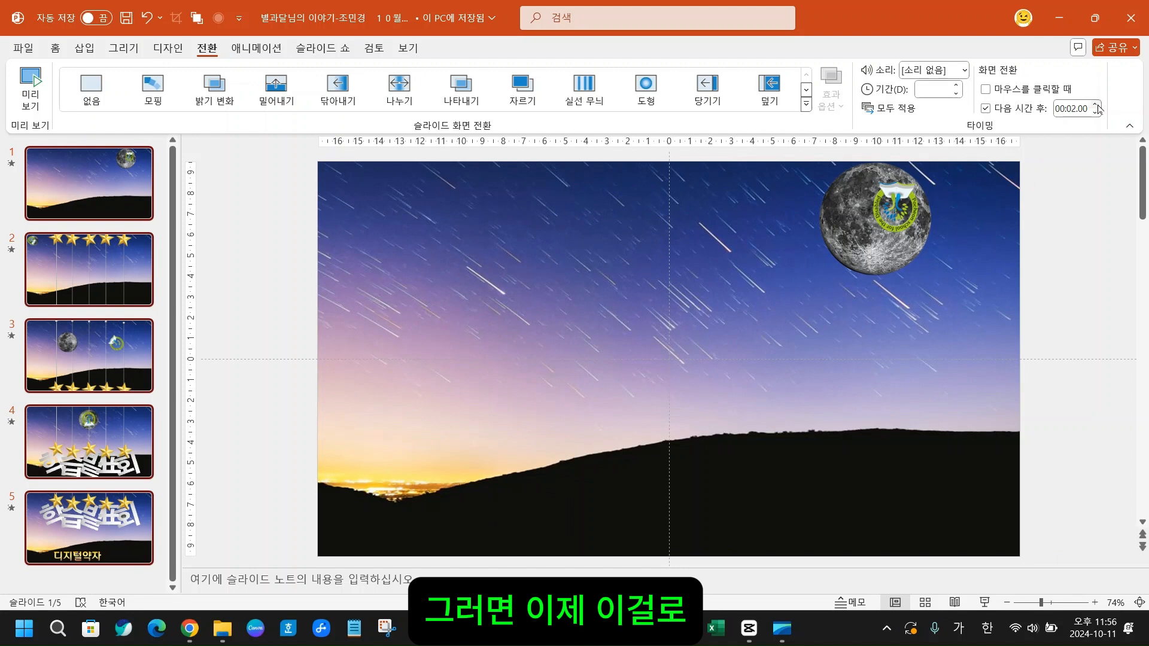
- Set all five slides to advance automatically after 1 second, and display the slide show options
click(1096, 113)
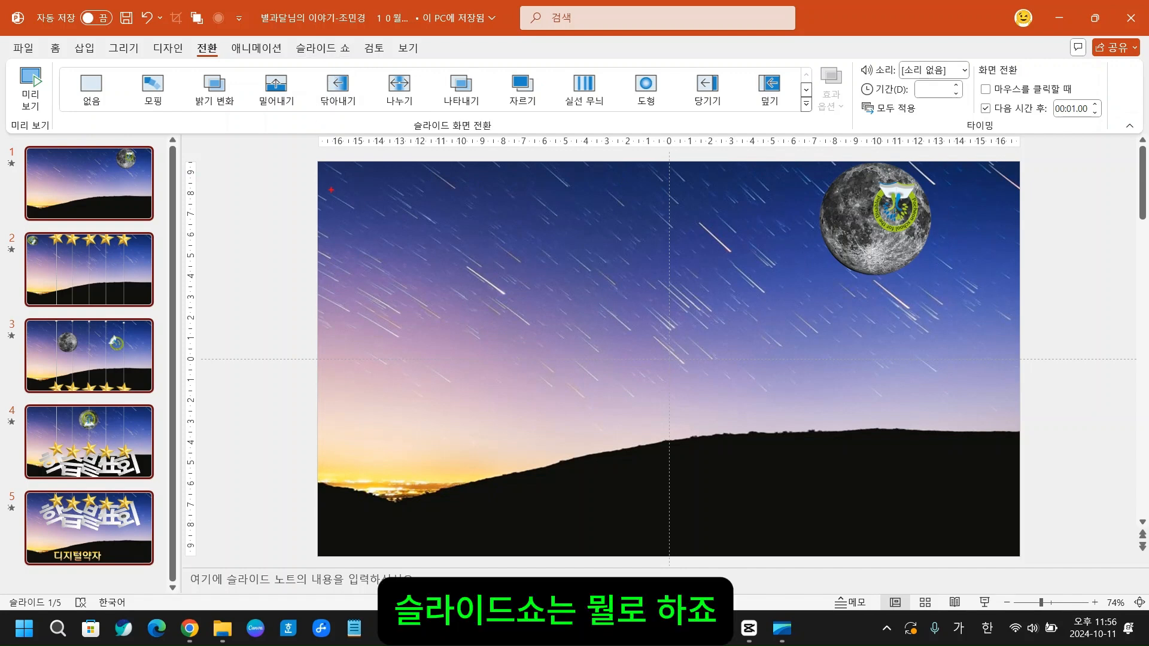
key(super)
click(538, 208)
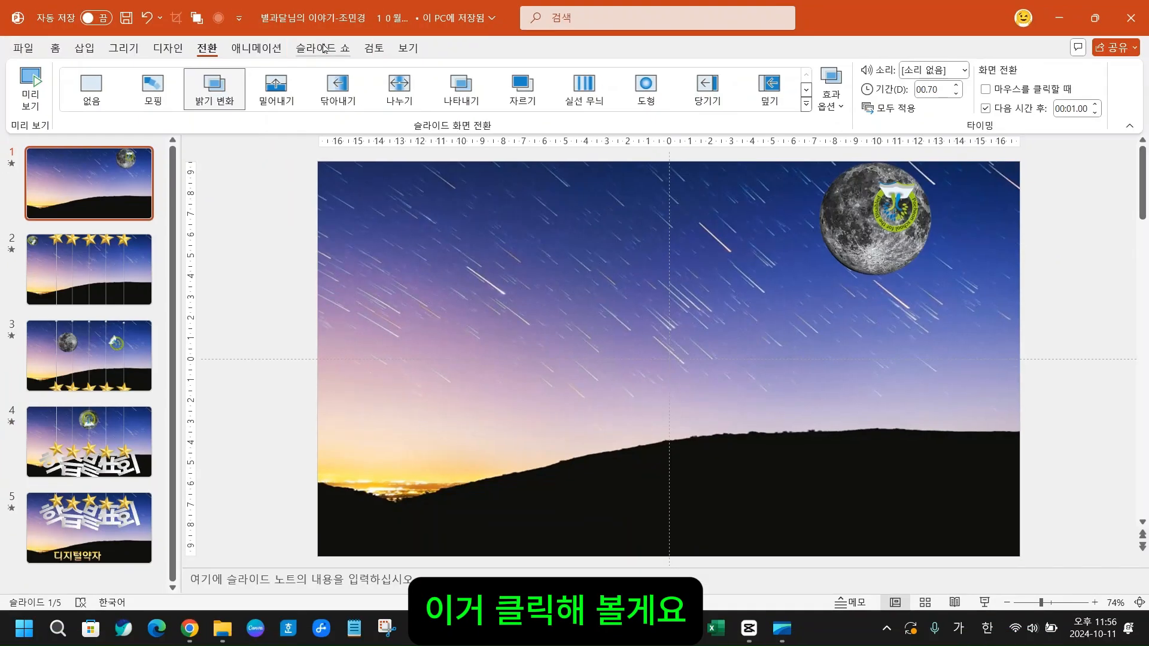
click(336, 81)
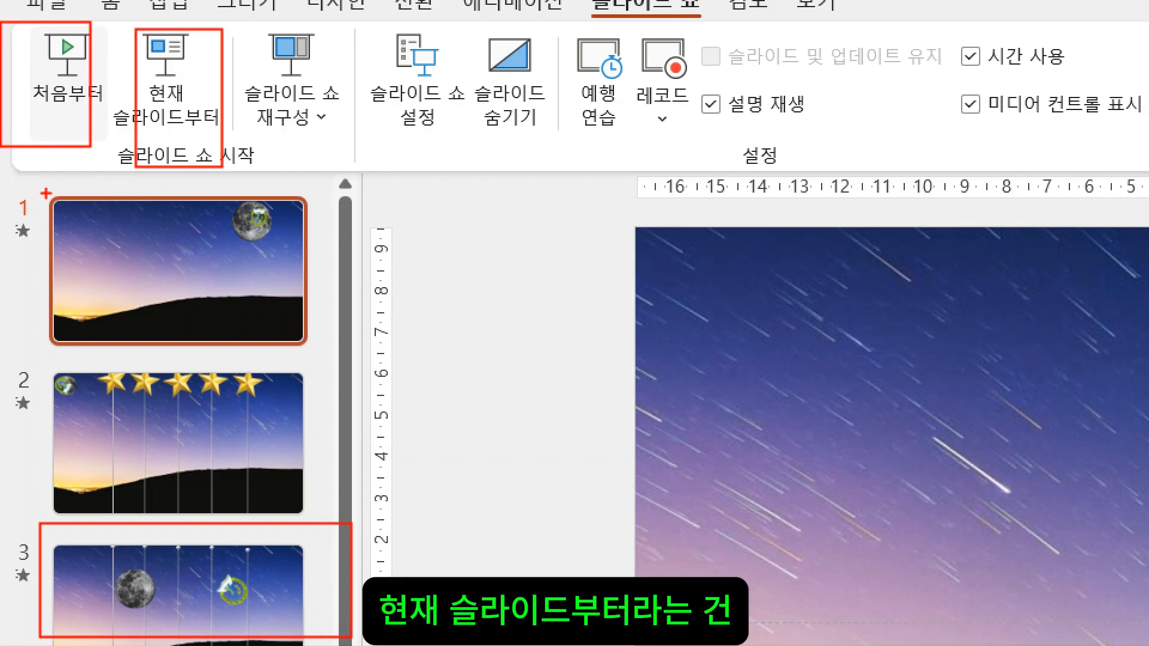
mouse_move(9, 181)
mouse_down()
mouse_move(283, 350)
mouse_move(346, 358)
mouse_up()
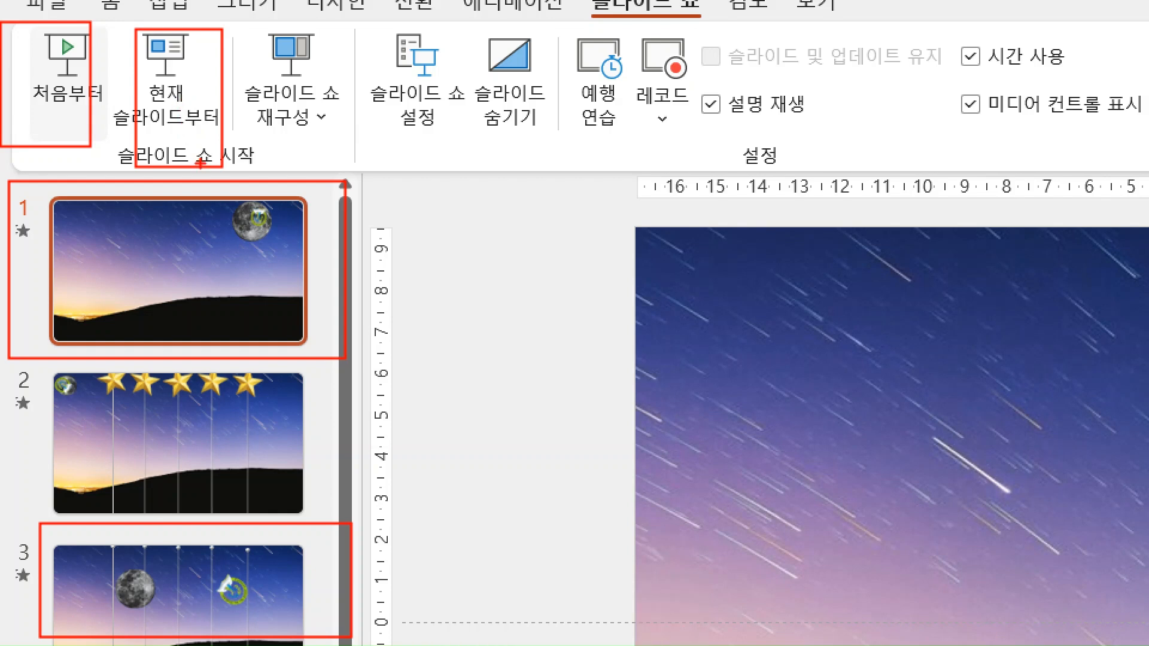
mouse_move(20, 109)
mouse_down()
mouse_move(62, 106)
mouse_move(18, 205)
mouse_up()
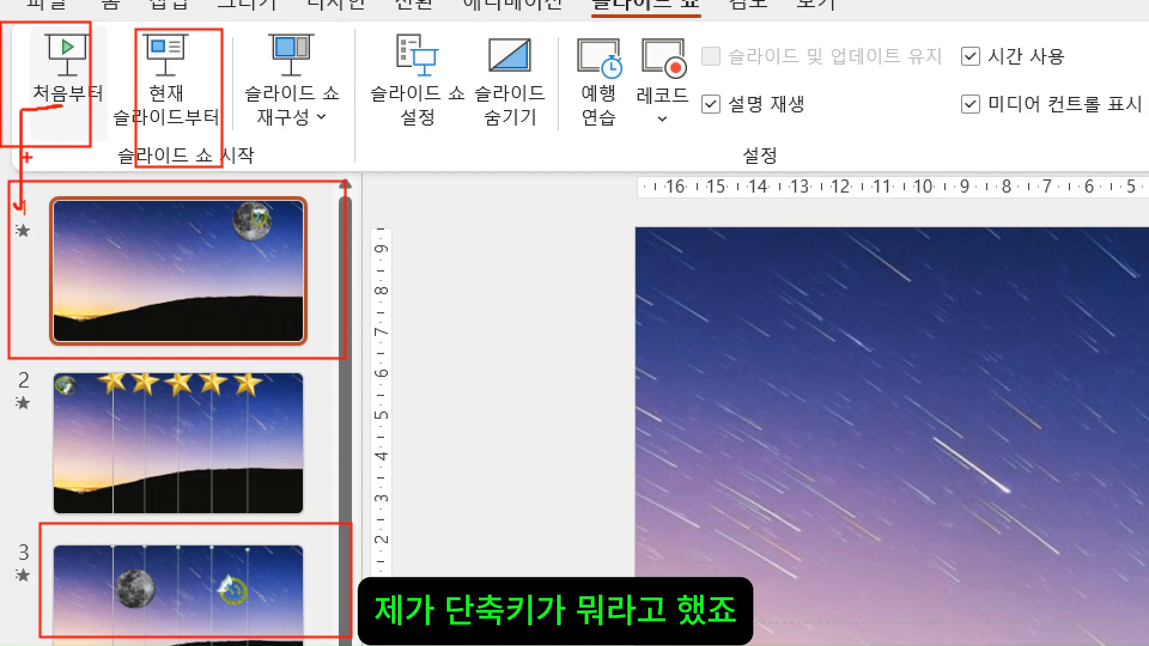
drag(21, 165, 57, 150)
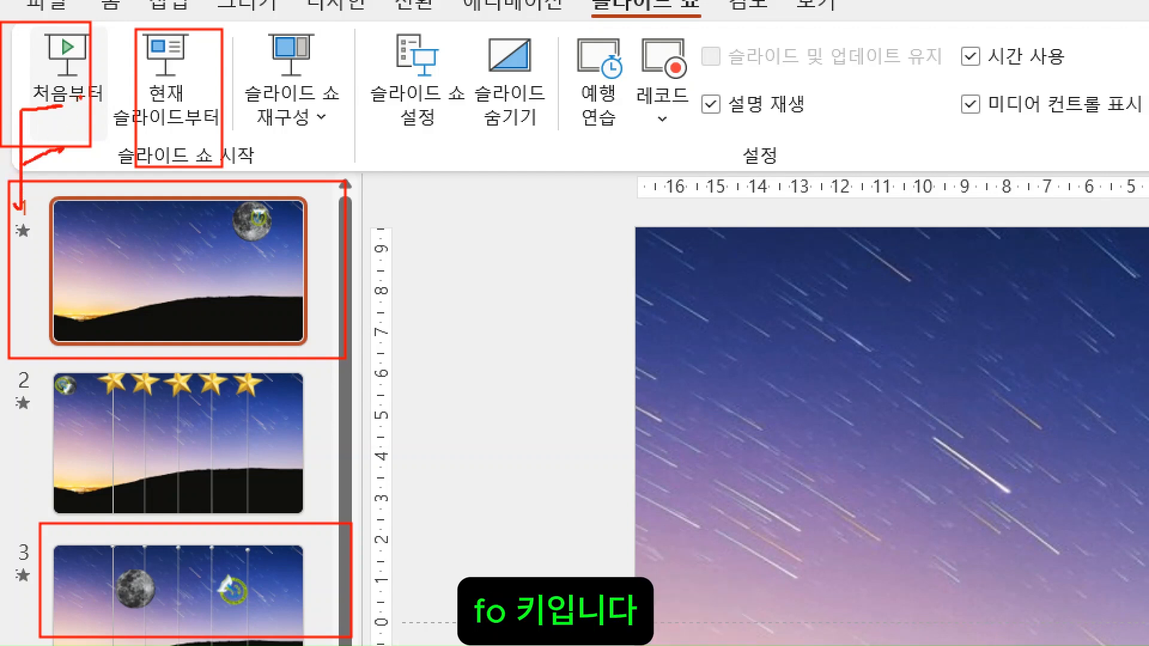
mouse_move(79, 97)
mouse_down()
mouse_move(114, 151)
mouse_move(48, 199)
mouse_move(36, 182)
mouse_up()
drag(82, 118, 99, 116)
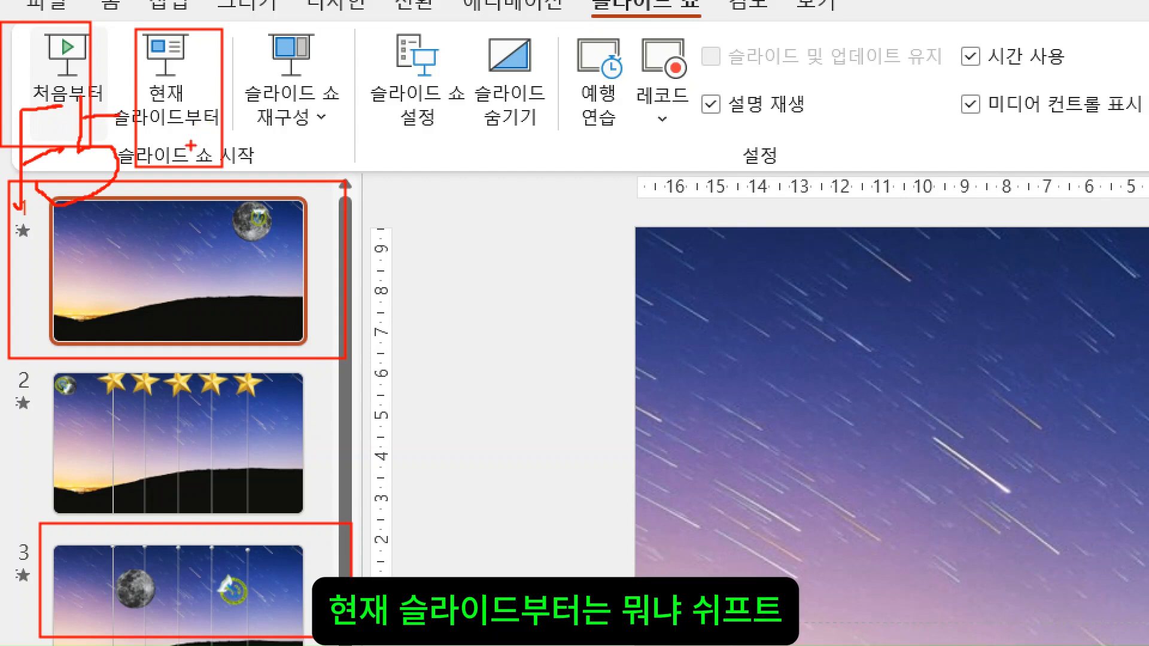
mouse_move(185, 143)
mouse_down()
mouse_move(286, 157)
mouse_move(236, 198)
mouse_up()
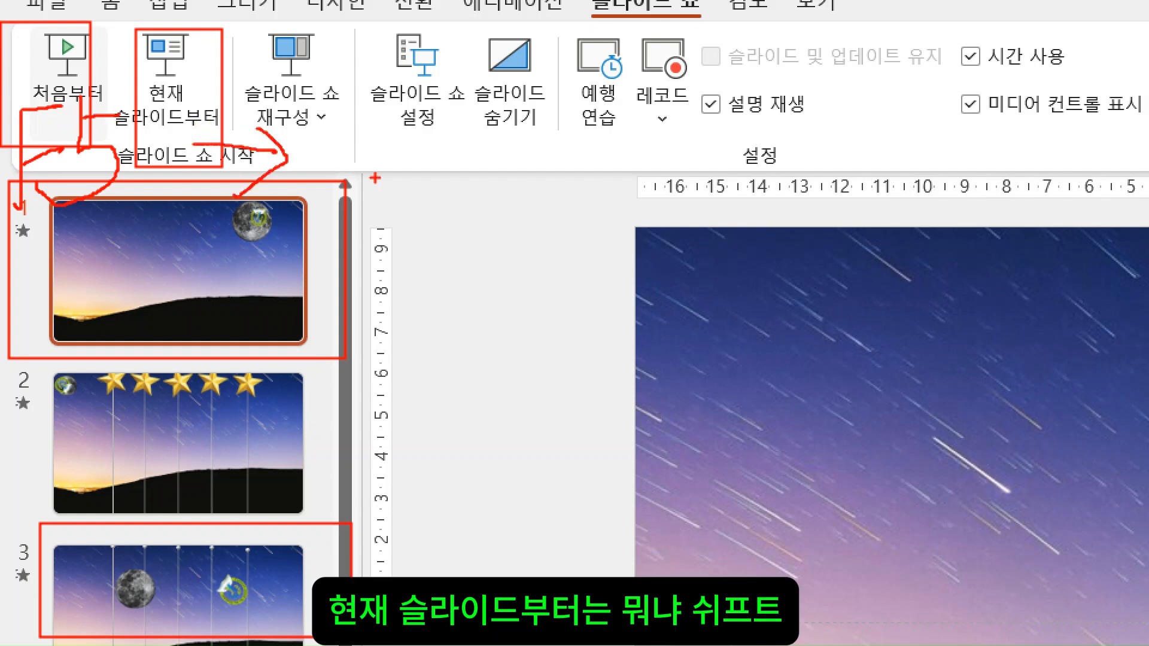
mouse_move(366, 127)
mouse_down()
mouse_move(330, 201)
mouse_move(281, 191)
mouse_up()
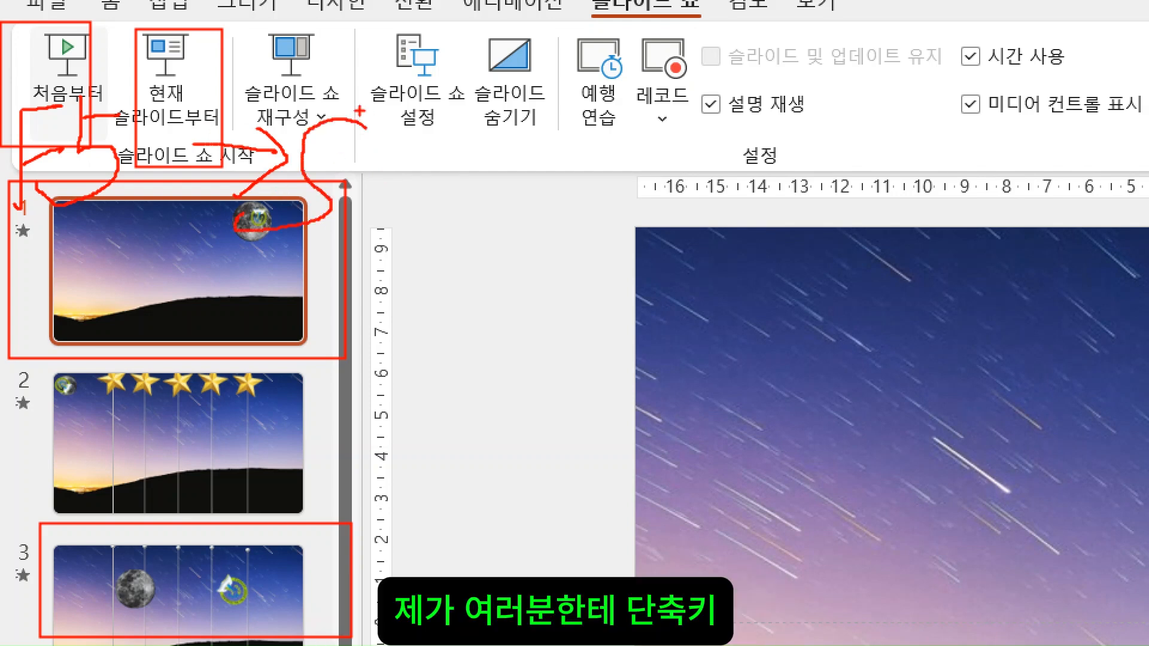
mouse_move(363, 125)
mouse_down()
mouse_move(320, 226)
mouse_move(380, 190)
mouse_move(385, 239)
mouse_move(361, 247)
mouse_up()
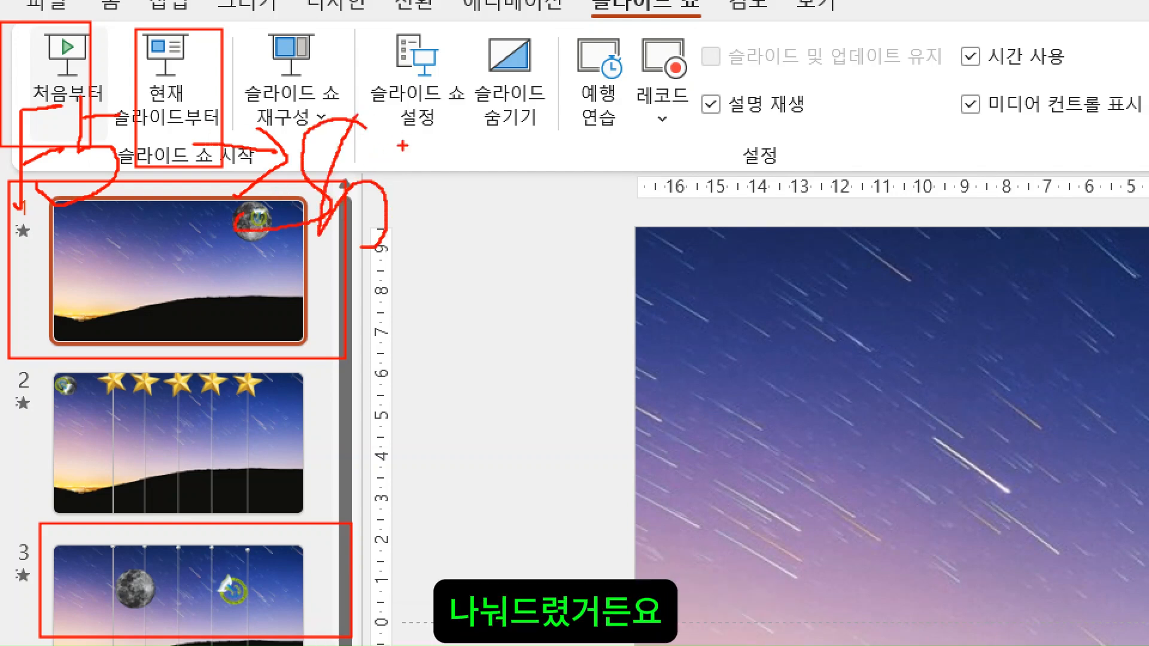
mouse_move(395, 165)
mouse_down()
mouse_move(412, 238)
mouse_move(420, 235)
mouse_up()
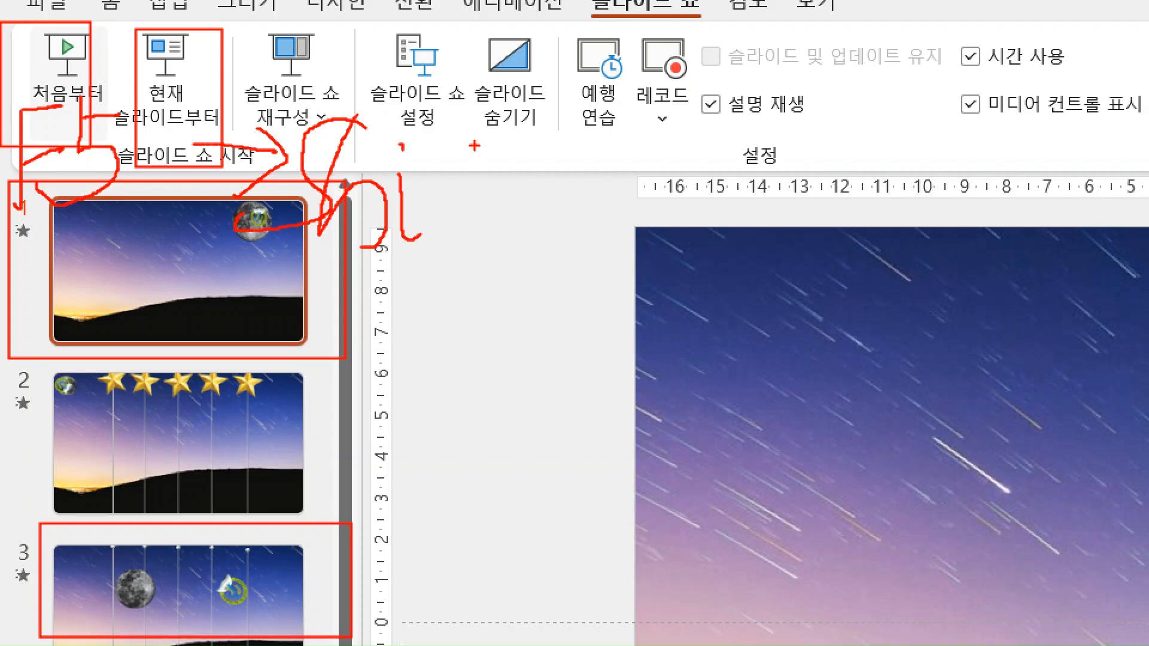
mouse_move(453, 128)
mouse_down()
mouse_move(430, 179)
mouse_move(432, 240)
mouse_up()
drag(440, 190, 472, 181)
mouse_move(523, 121)
mouse_down()
mouse_move(516, 241)
mouse_move(531, 243)
mouse_up()
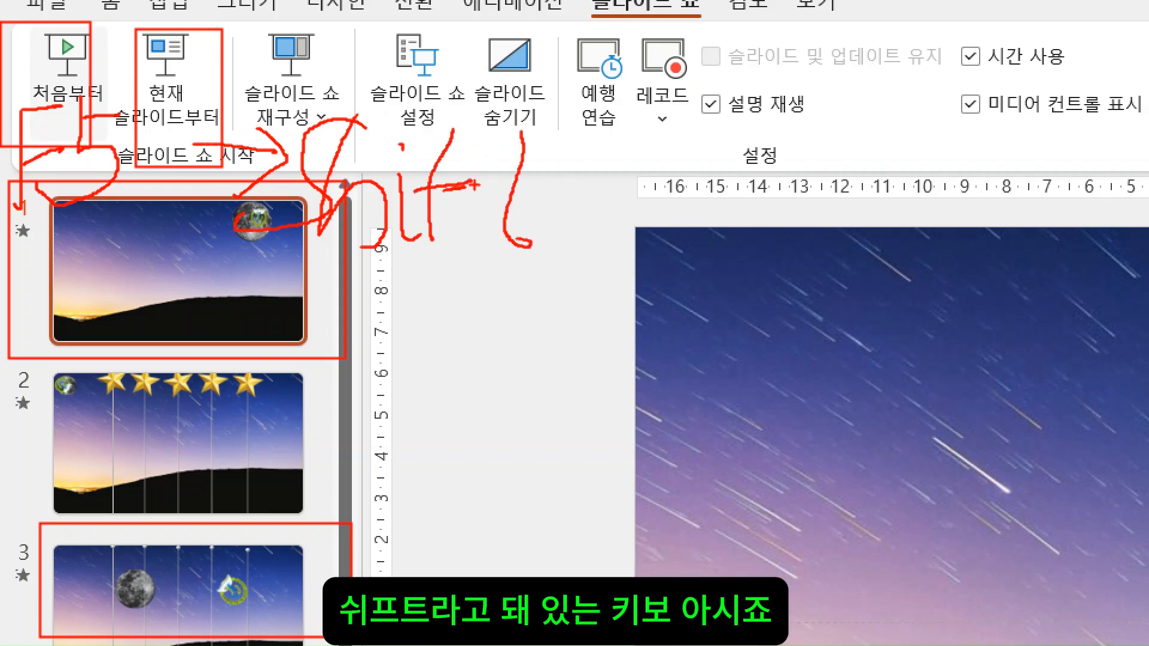
drag(486, 181, 550, 174)
mouse_move(409, 308)
mouse_down()
mouse_move(485, 286)
mouse_move(465, 323)
mouse_up()
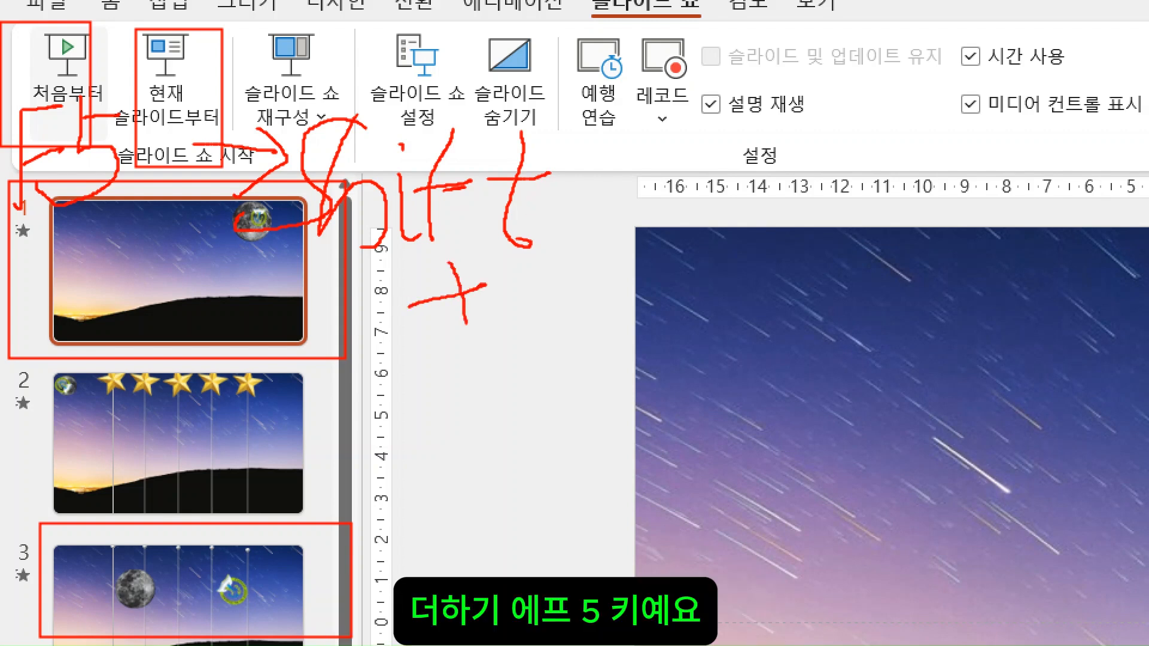
mouse_move(388, 368)
mouse_down()
mouse_move(486, 338)
mouse_move(402, 370)
mouse_move(412, 486)
mouse_up()
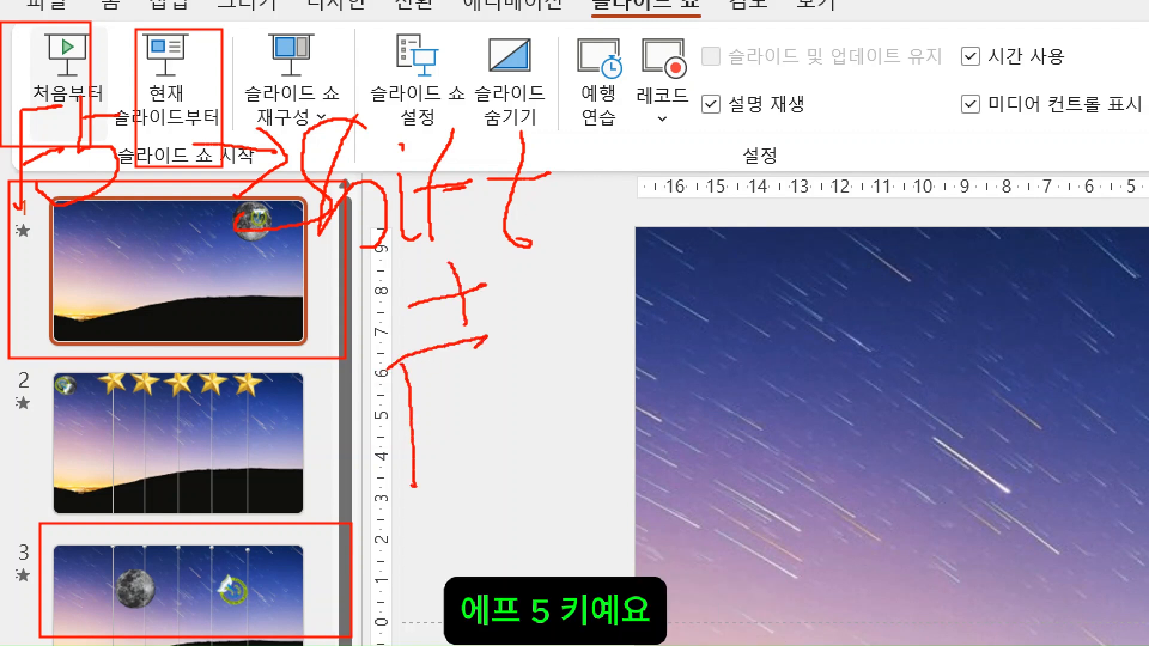
drag(425, 430, 500, 409)
mouse_move(537, 334)
mouse_down()
mouse_move(598, 408)
mouse_move(496, 413)
mouse_move(579, 343)
mouse_up()
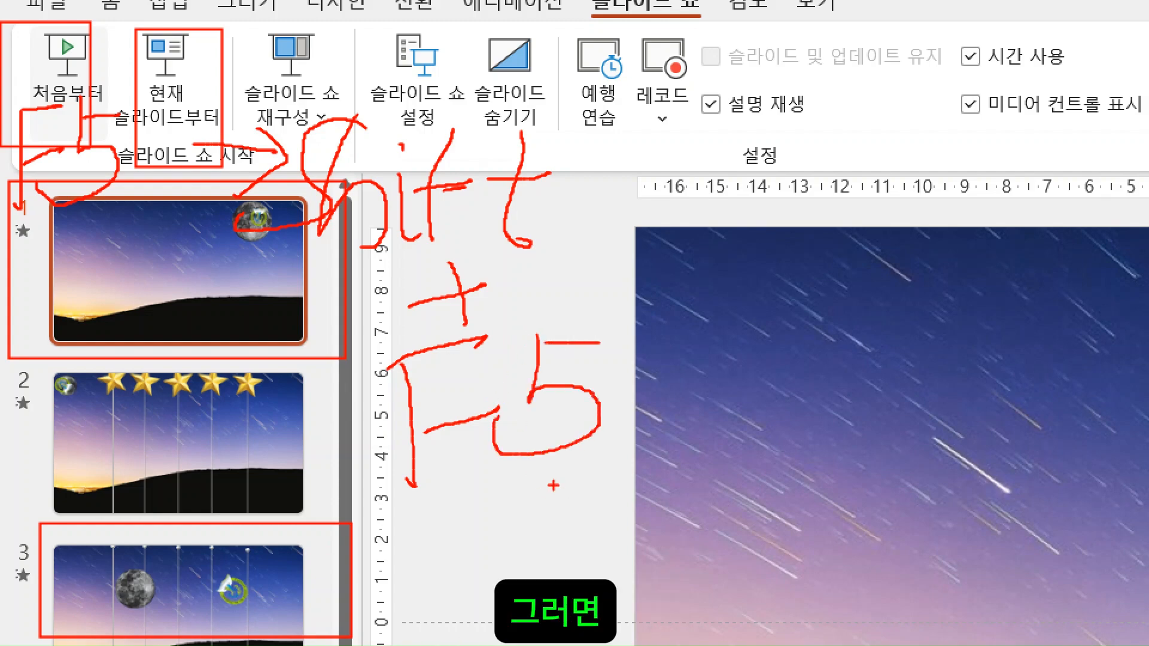
key(Escape)
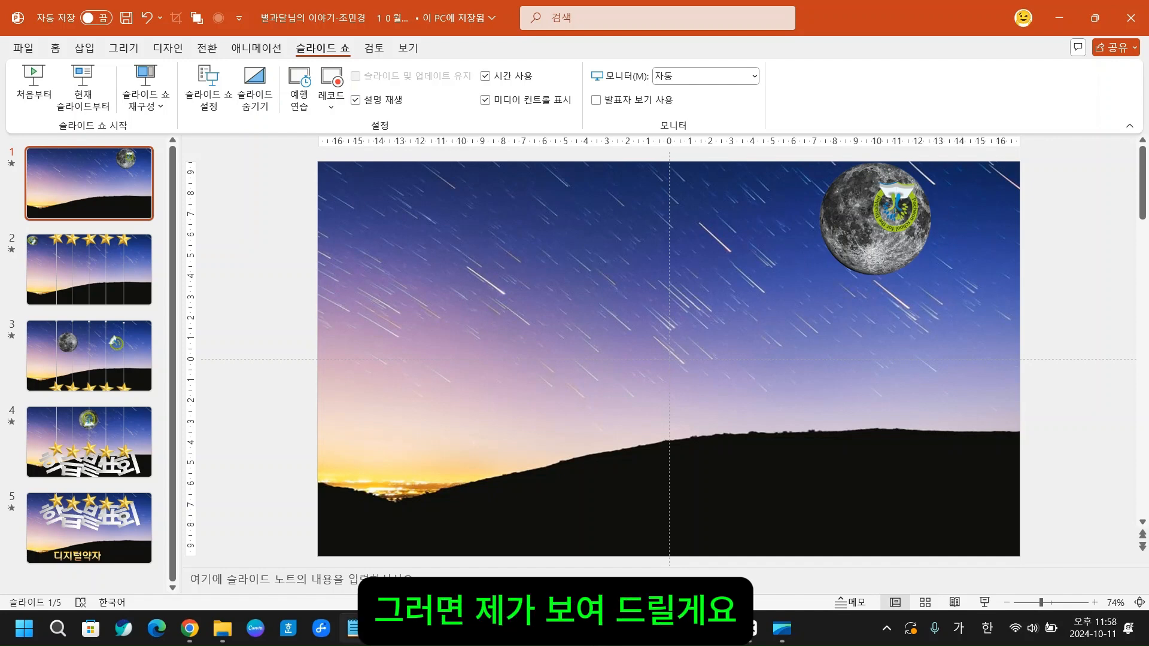
- Examine the key layout on the on-screen keyboard, close it, and leave slide 1 selected
click(414, 639)
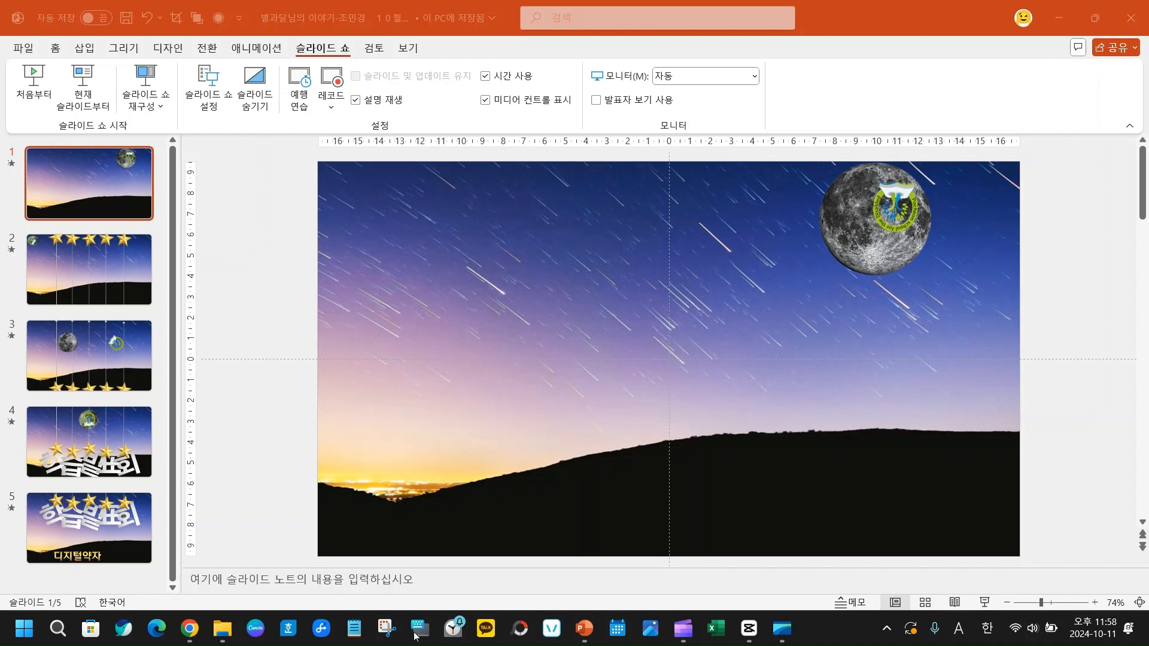
click(299, 463)
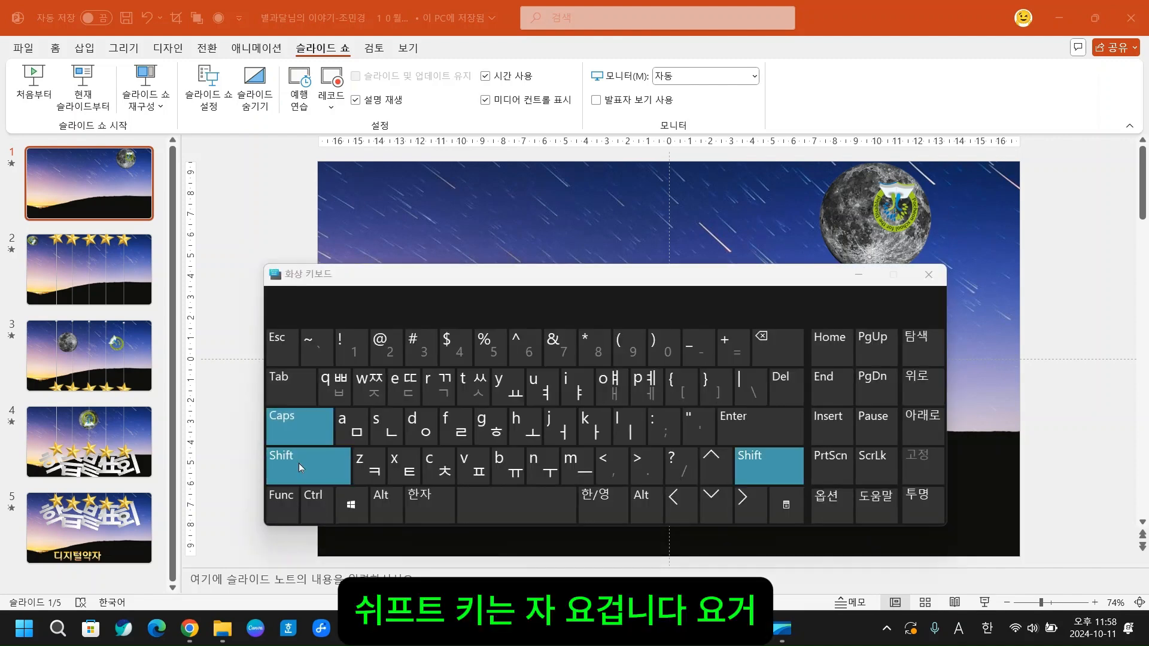
click(286, 420)
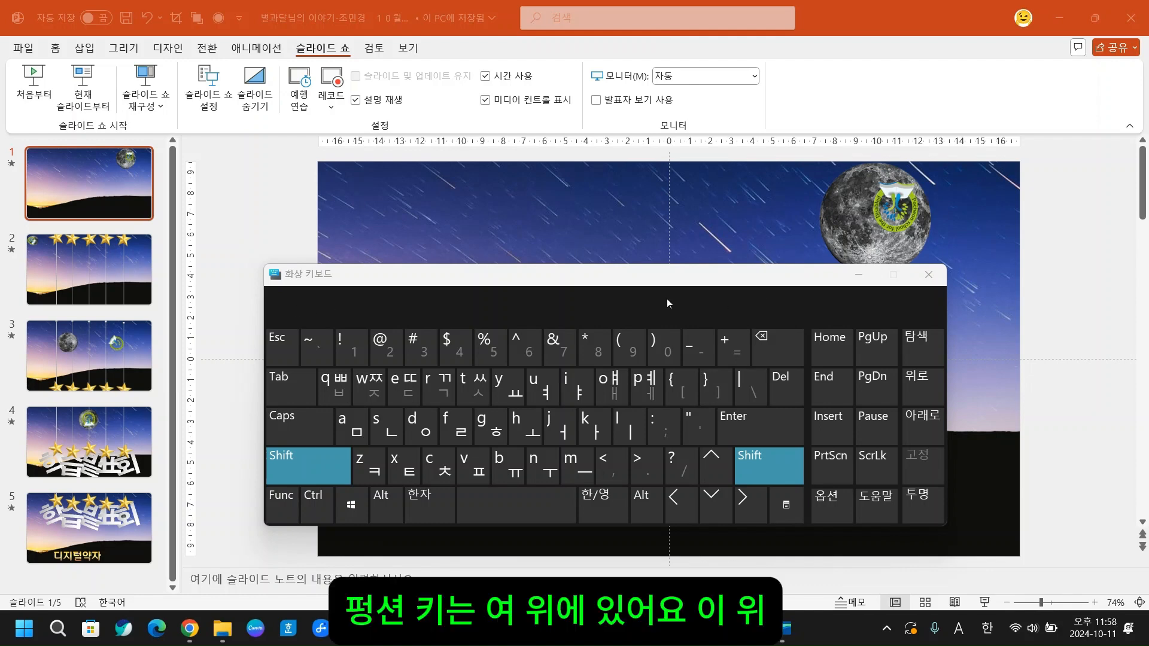
key(ctrl)
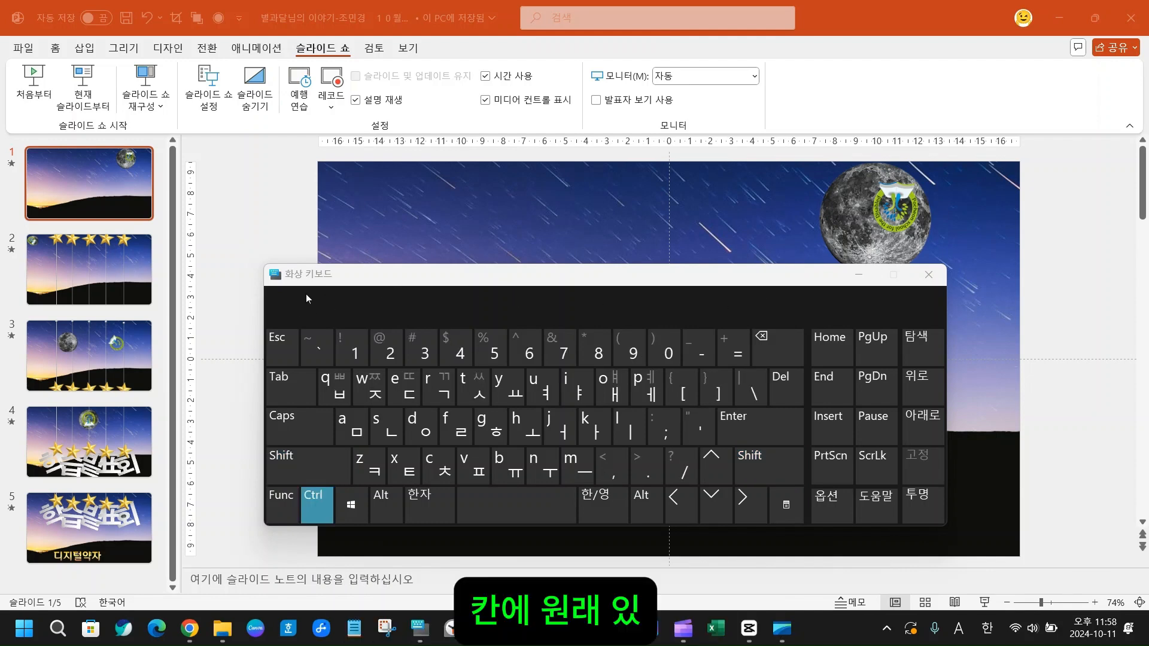
click(240, 293)
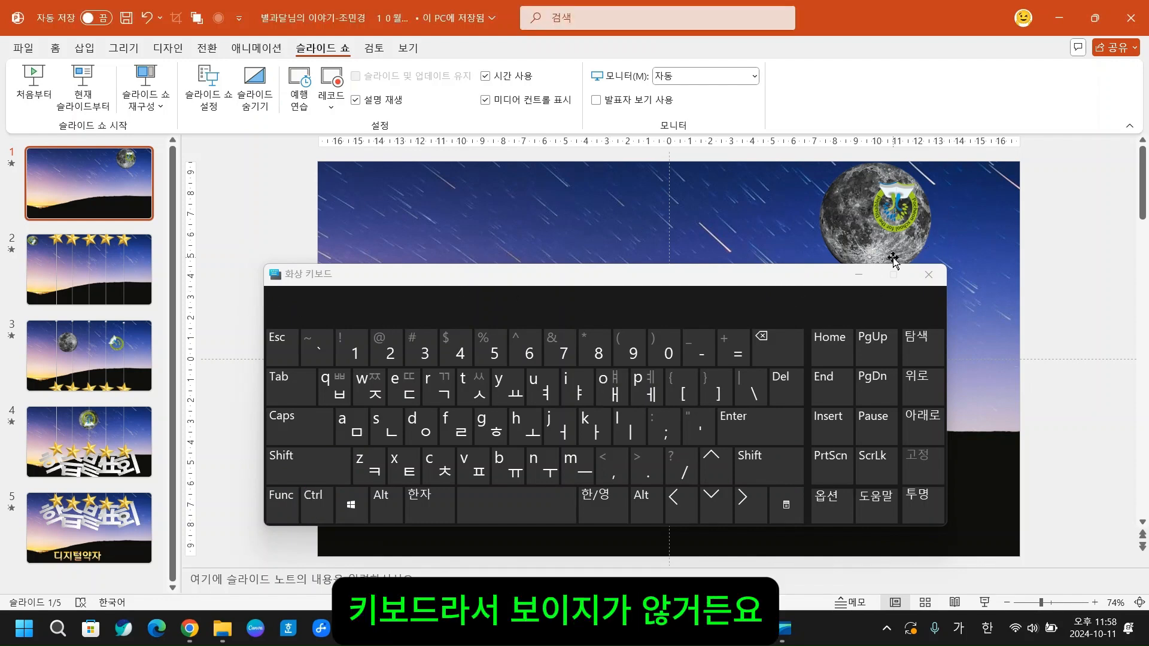
click(928, 274)
click(109, 182)
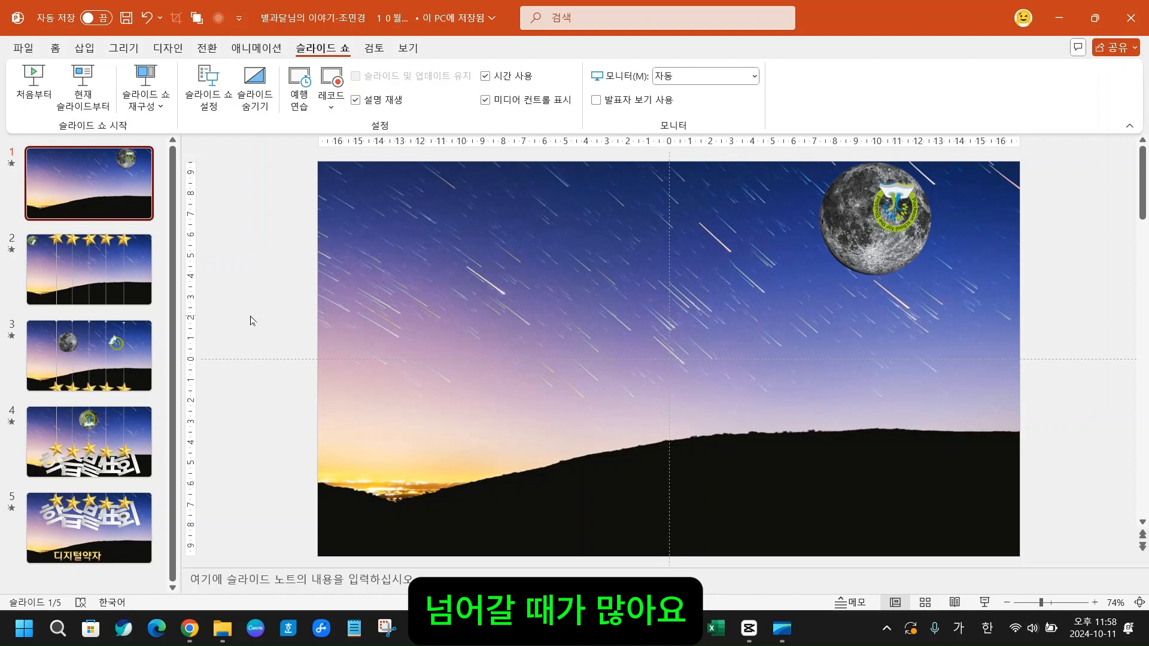
click(423, 628)
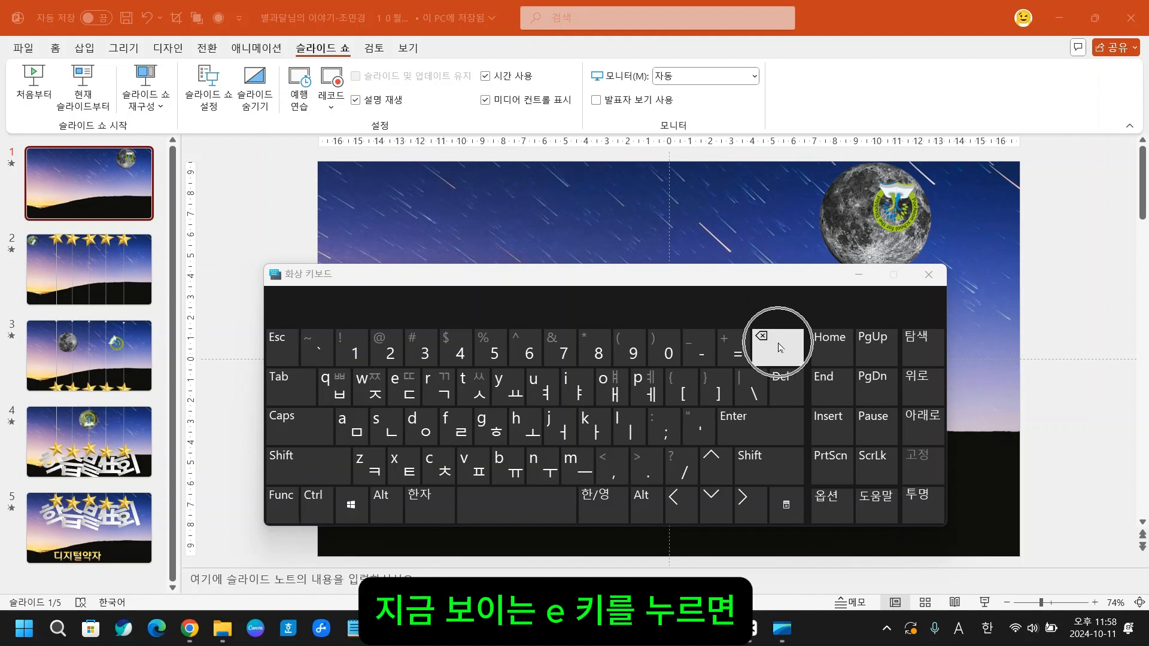
click(941, 278)
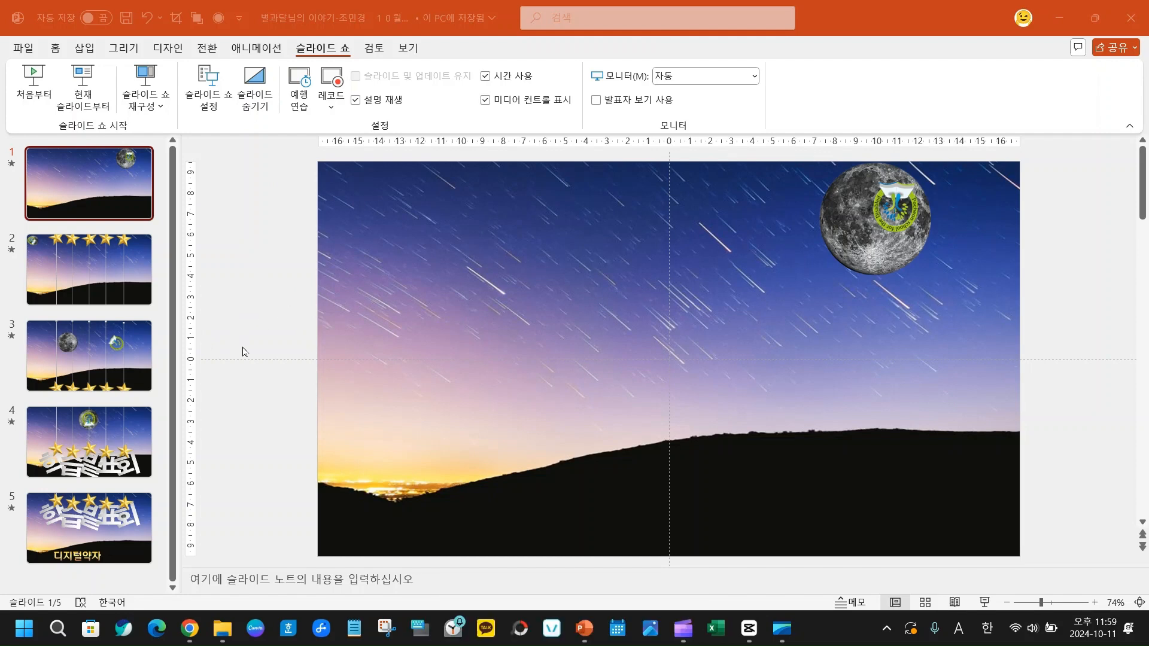
- Play the slide show from the first slide to check the transition timing, end it, and open slide 2
click(208, 49)
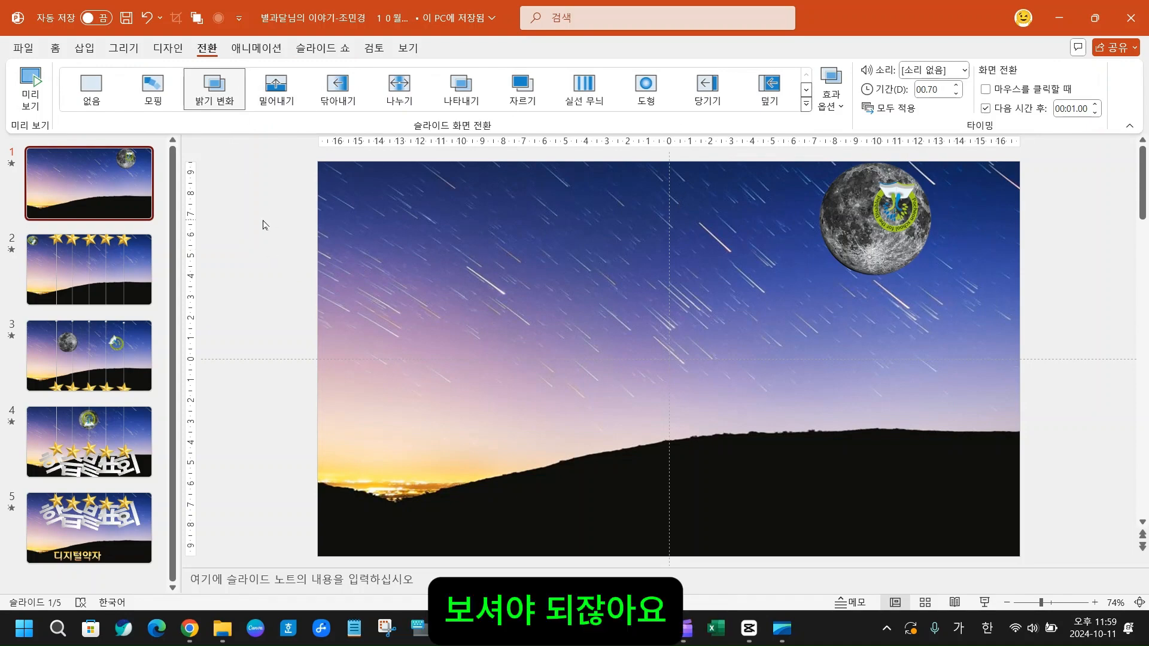
key(F5)
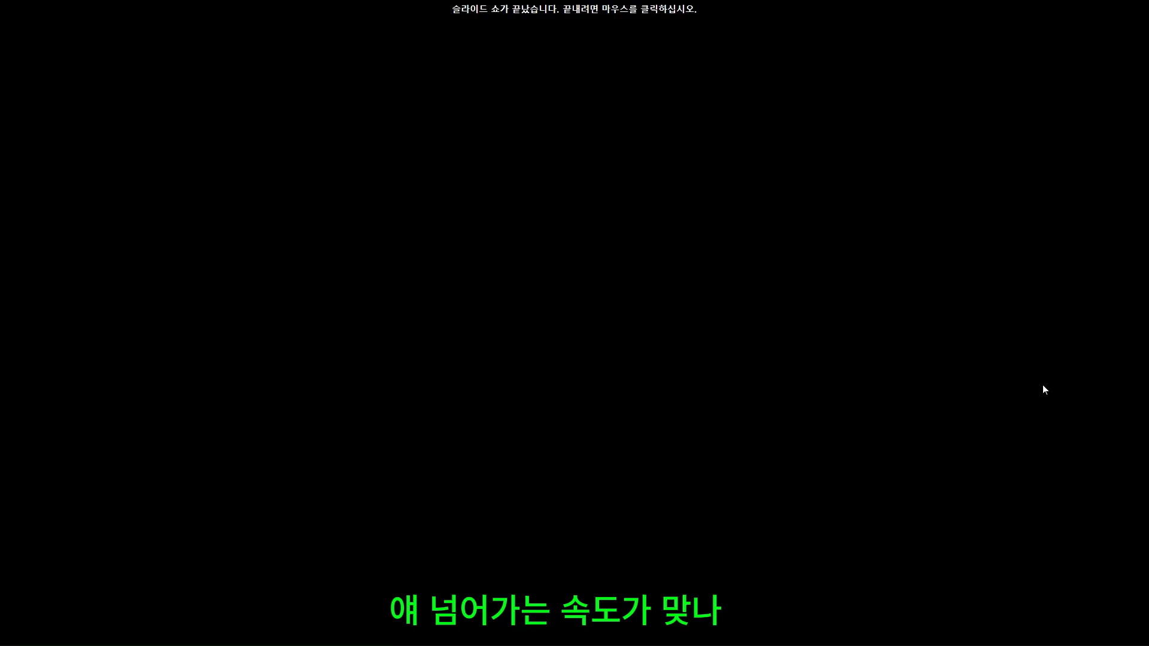
click(1042, 389)
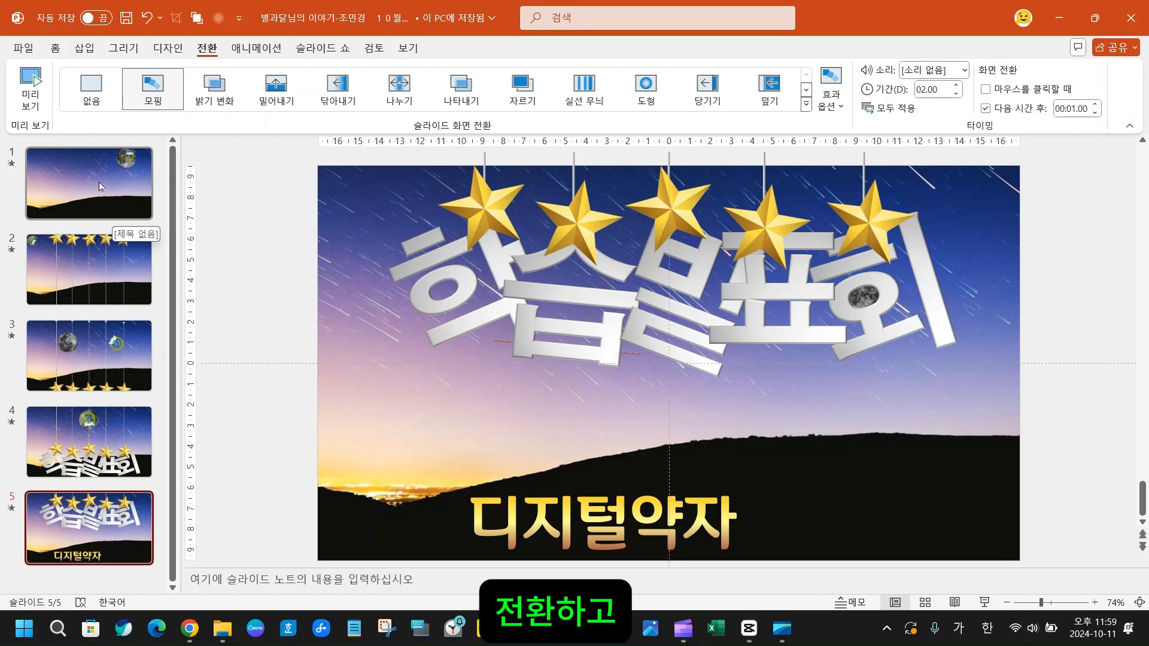
click(113, 264)
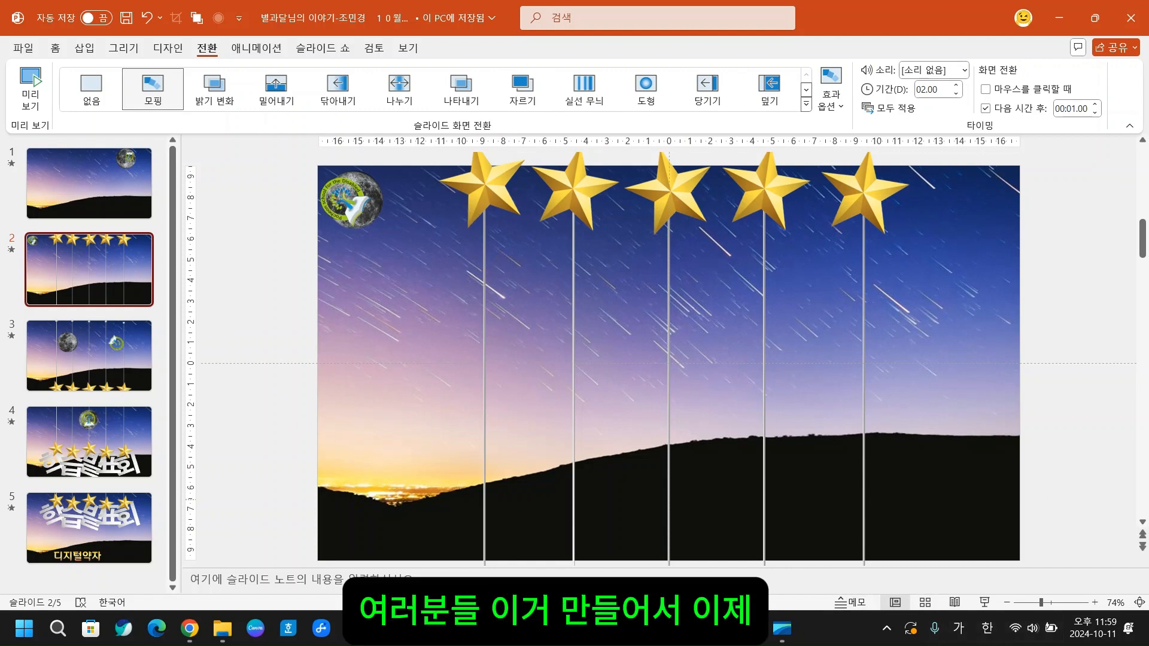
mouse_move(432, 154)
mouse_down()
mouse_move(894, 577)
mouse_move(960, 617)
mouse_move(958, 573)
mouse_up()
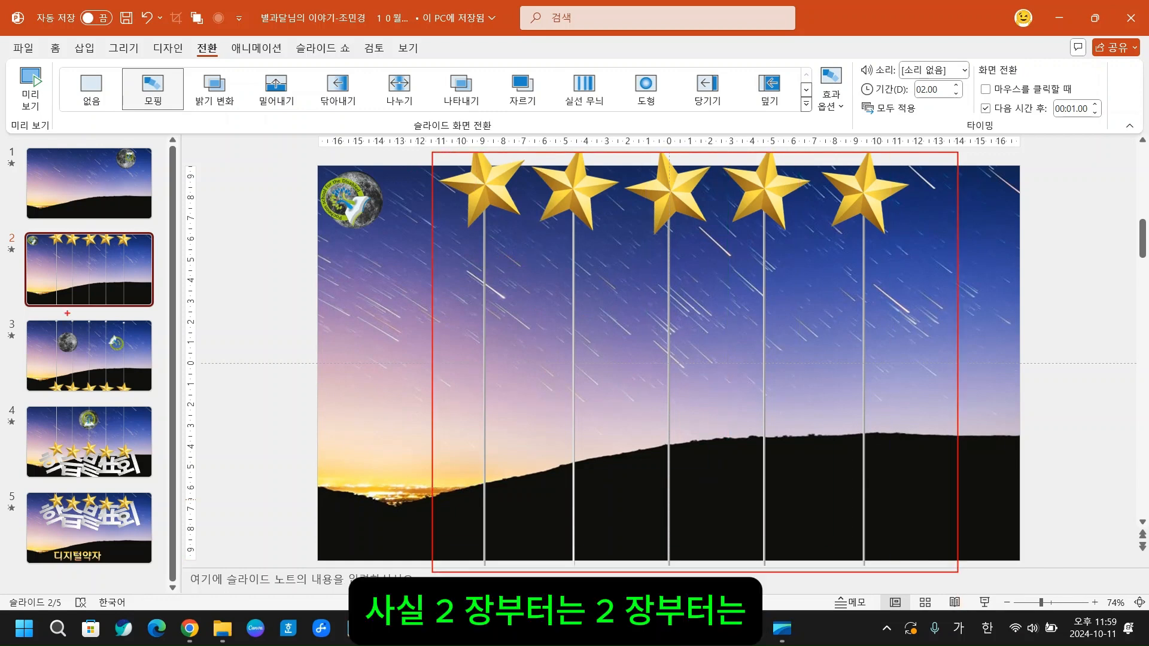
mouse_move(2, 304)
mouse_down()
mouse_move(75, 335)
mouse_move(167, 406)
mouse_up()
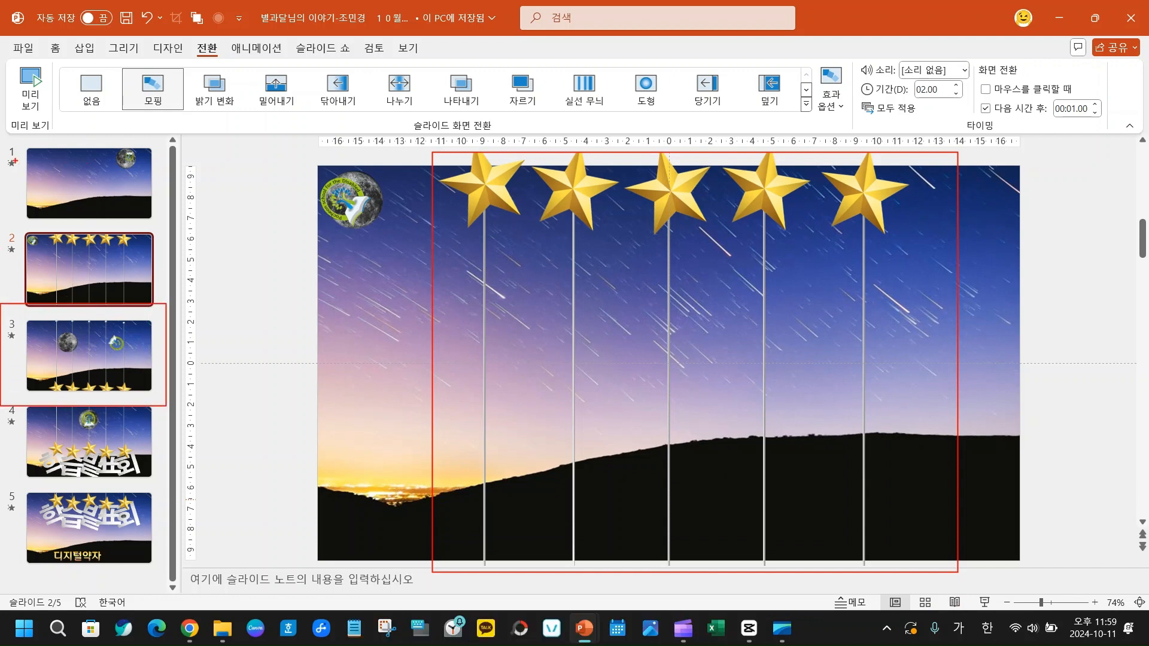
mouse_move(126, 186)
mouse_down()
mouse_move(171, 225)
mouse_move(128, 250)
mouse_up()
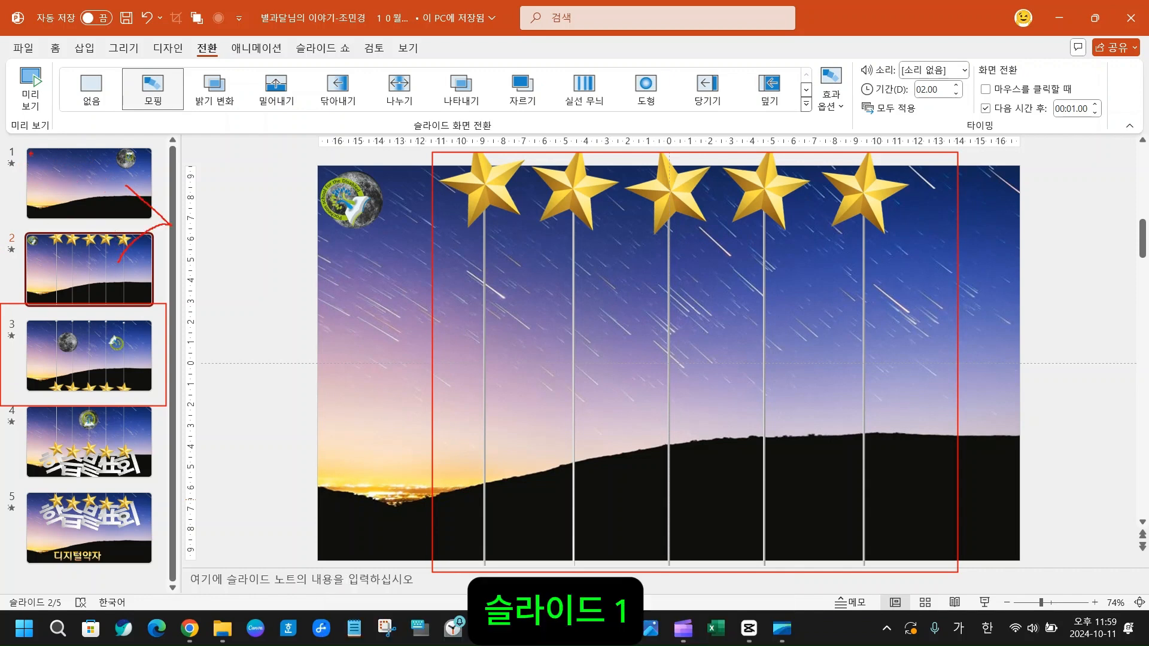
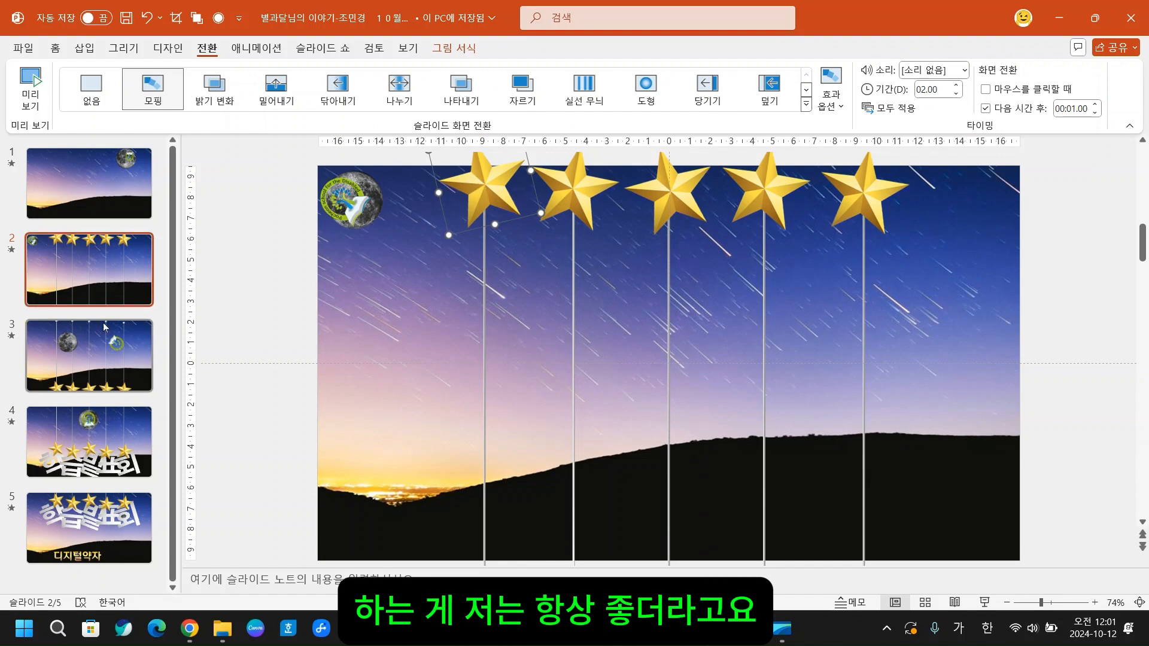
- Select the leftmost gold star at the top of slide 2 and nudge it slightly upward
click(125, 279)
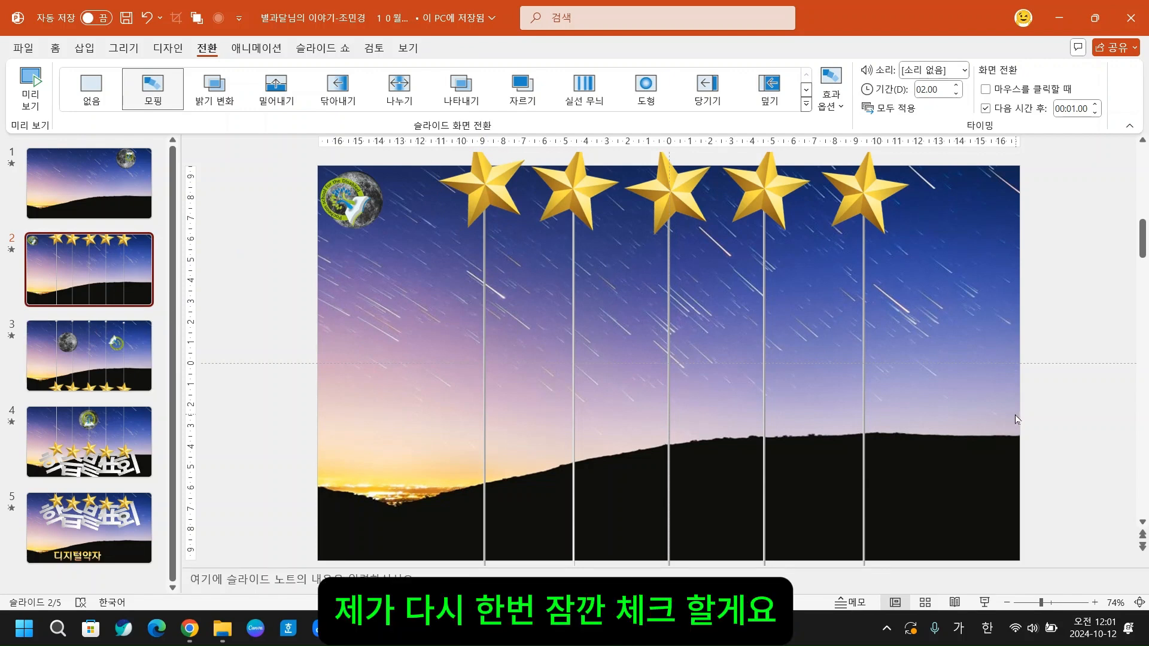
drag(1045, 603, 1026, 603)
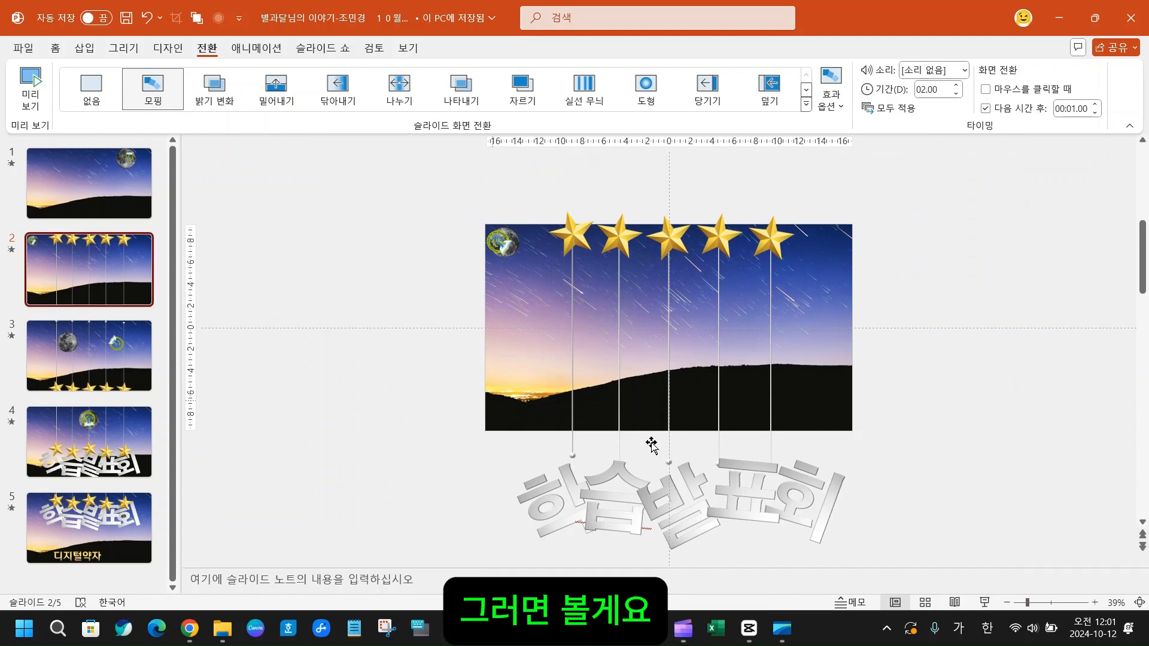
click(1045, 605)
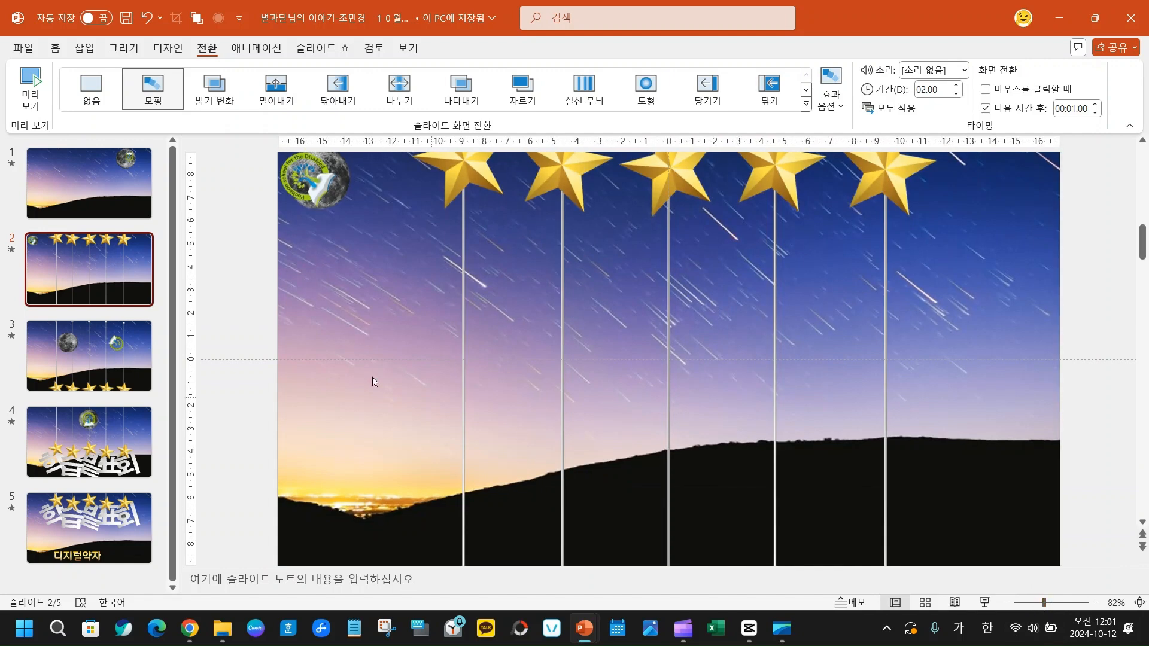
scroll(249, 330, up, 2)
click(482, 234)
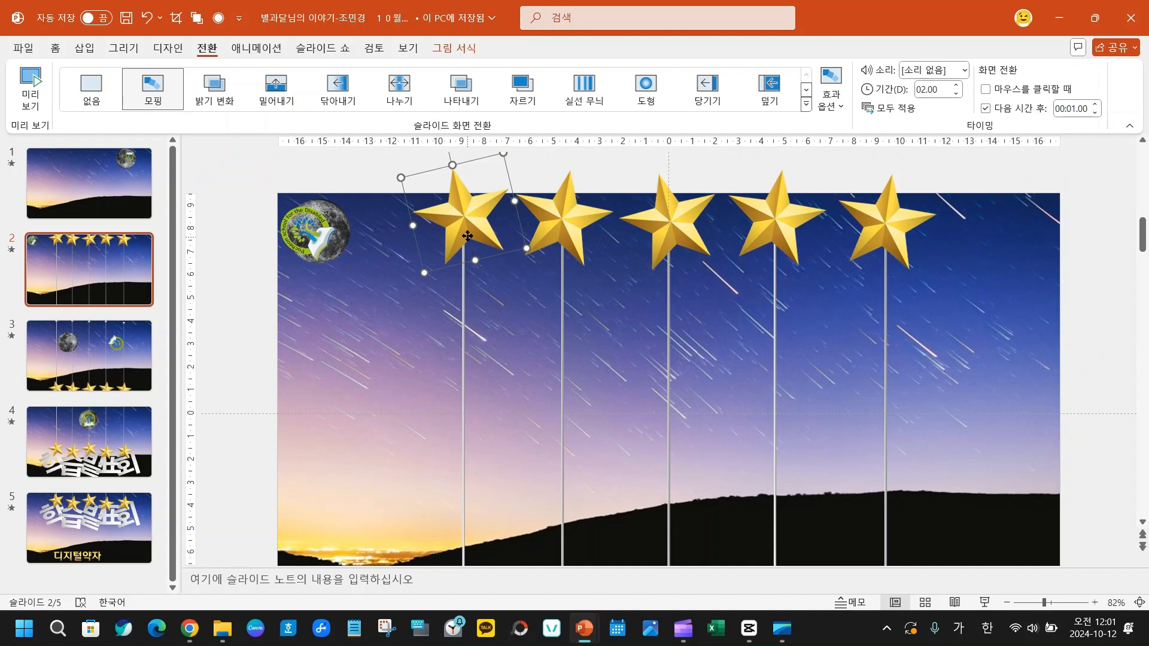
key(Up)
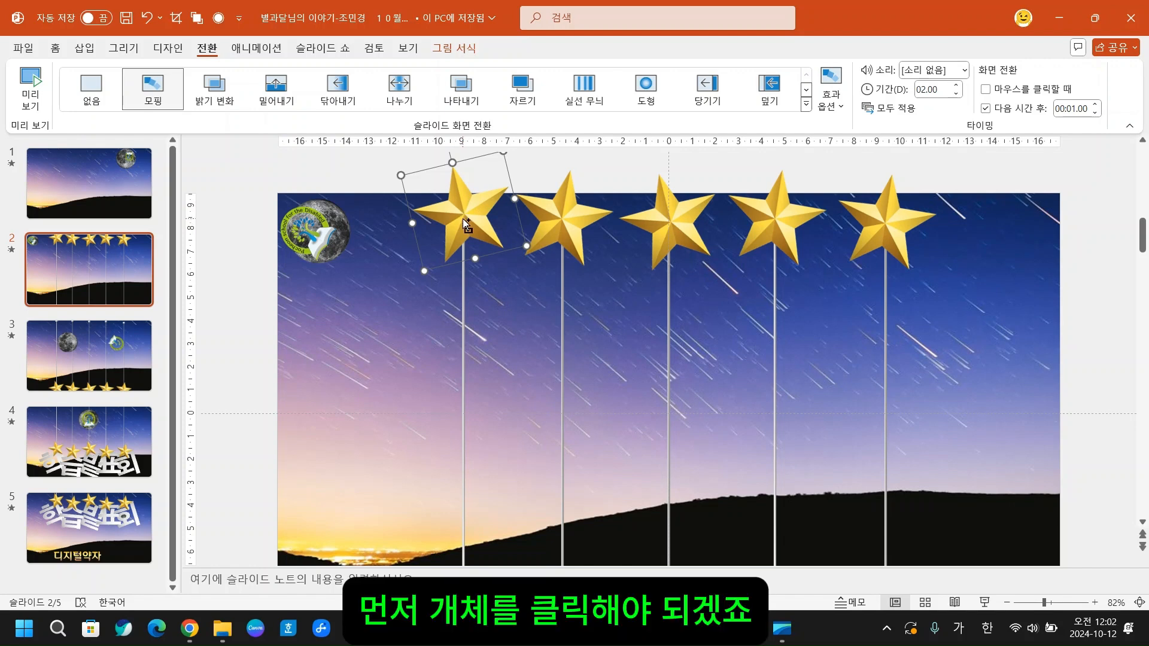
drag(385, 152, 525, 278)
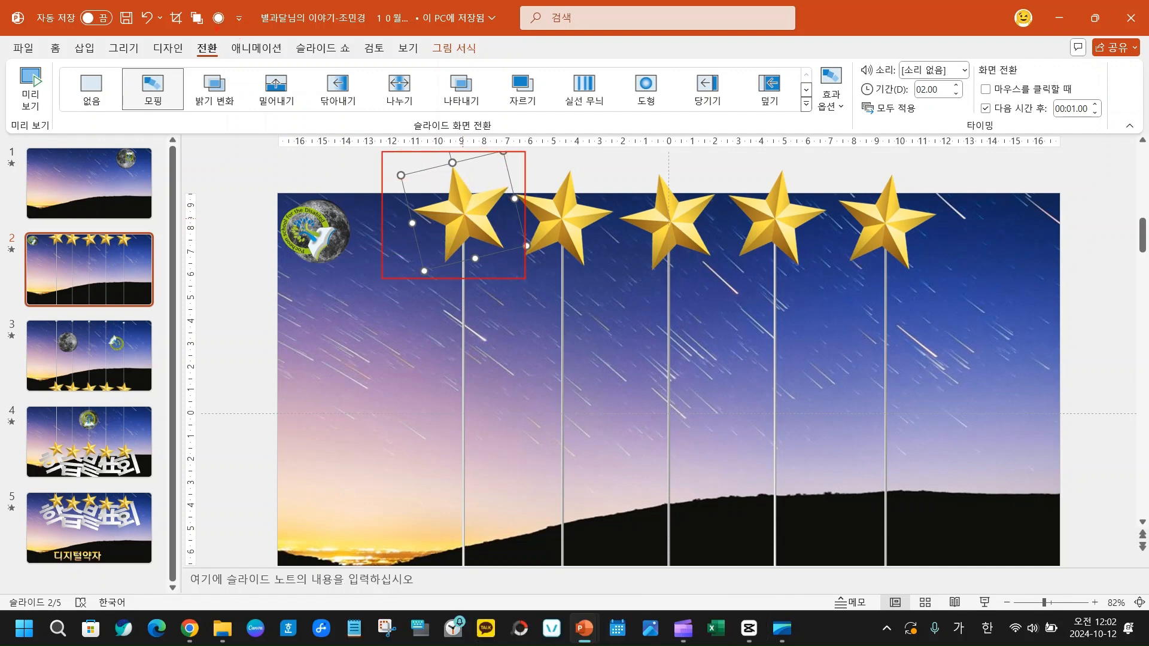
mouse_move(223, 32)
mouse_down()
mouse_move(281, 64)
mouse_move(301, 61)
mouse_up()
key(Escape)
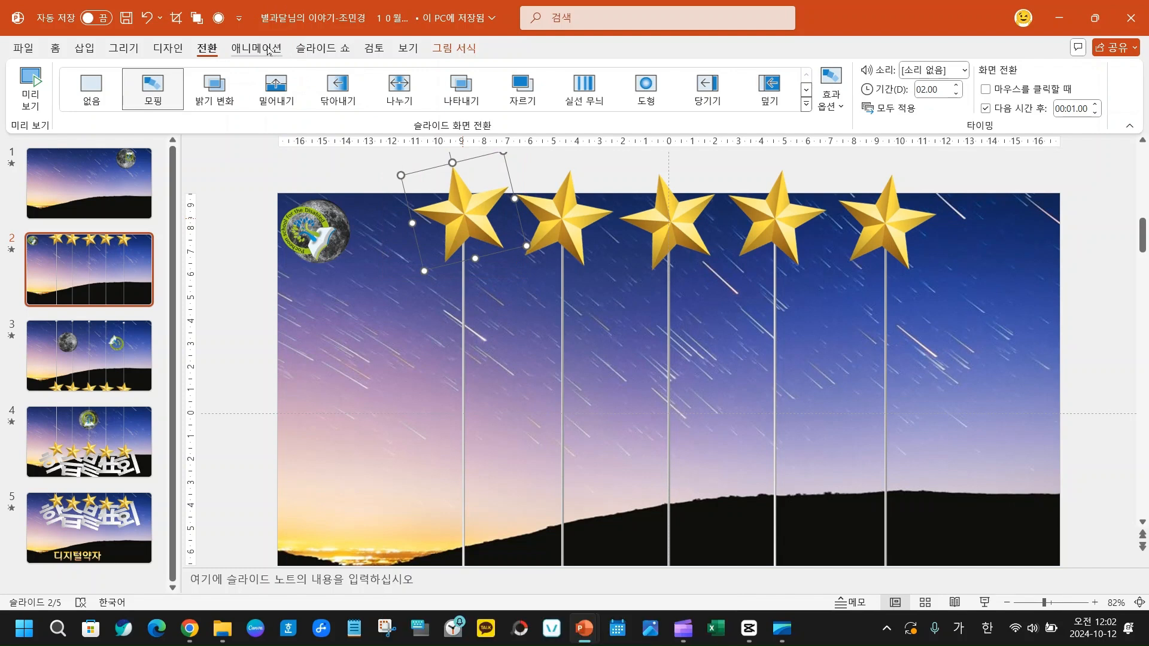
- Examine the animation styles available for the selected star, including the entrance, emphasis, exit and motion path effects
click(269, 50)
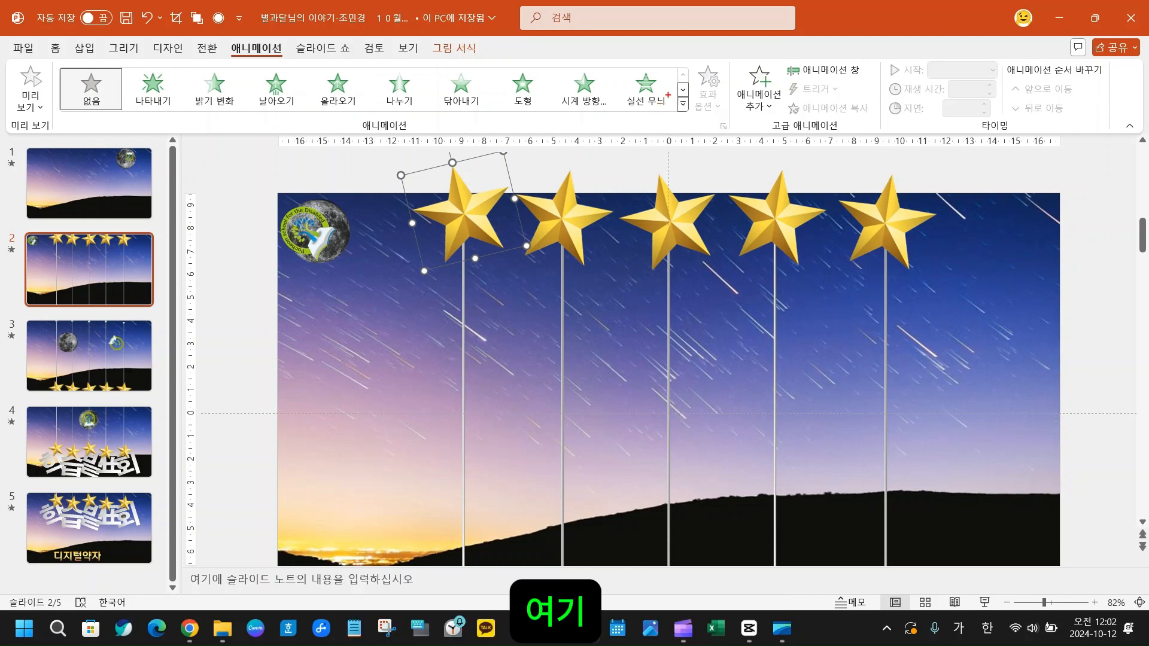
drag(671, 94, 704, 124)
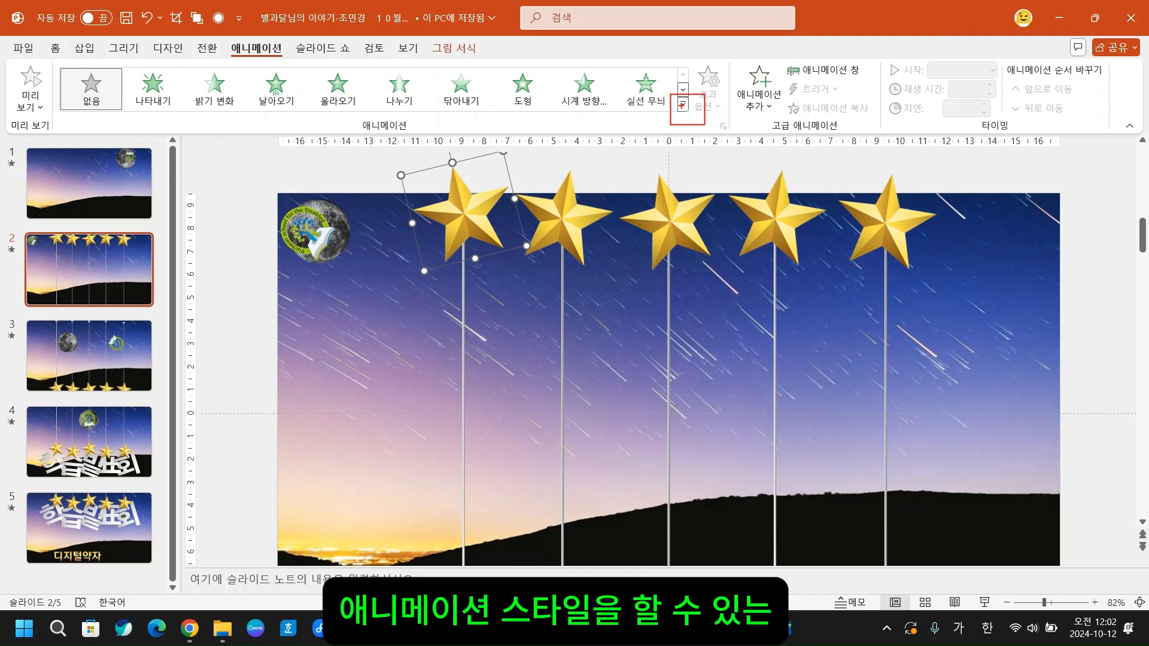
key(Escape)
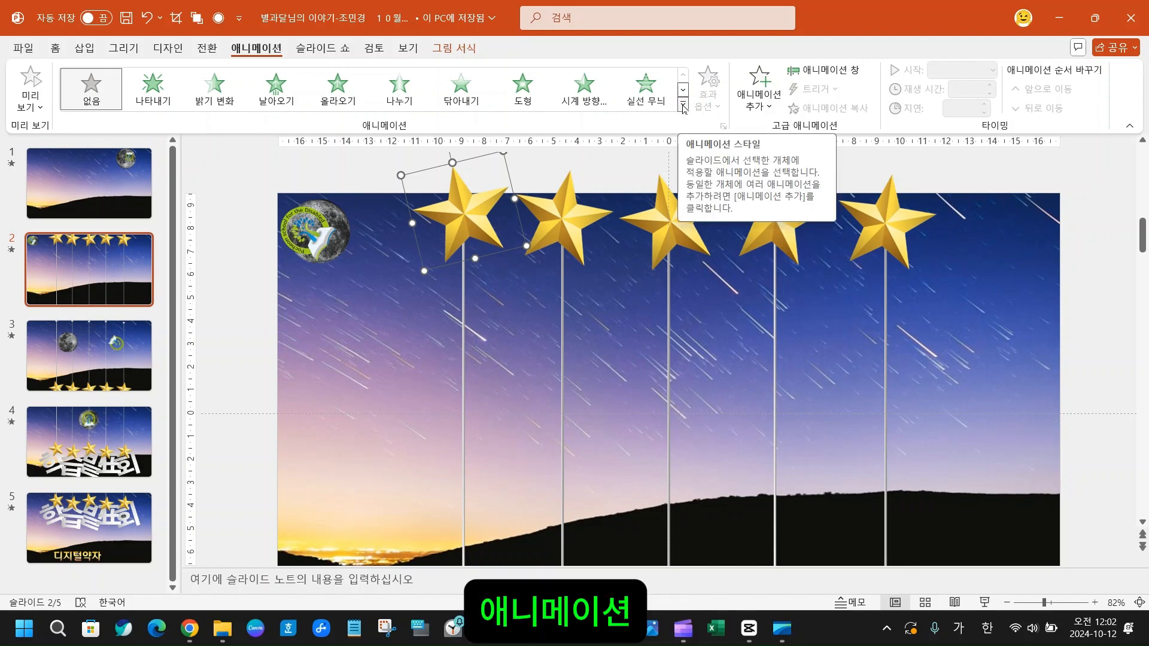
click(683, 107)
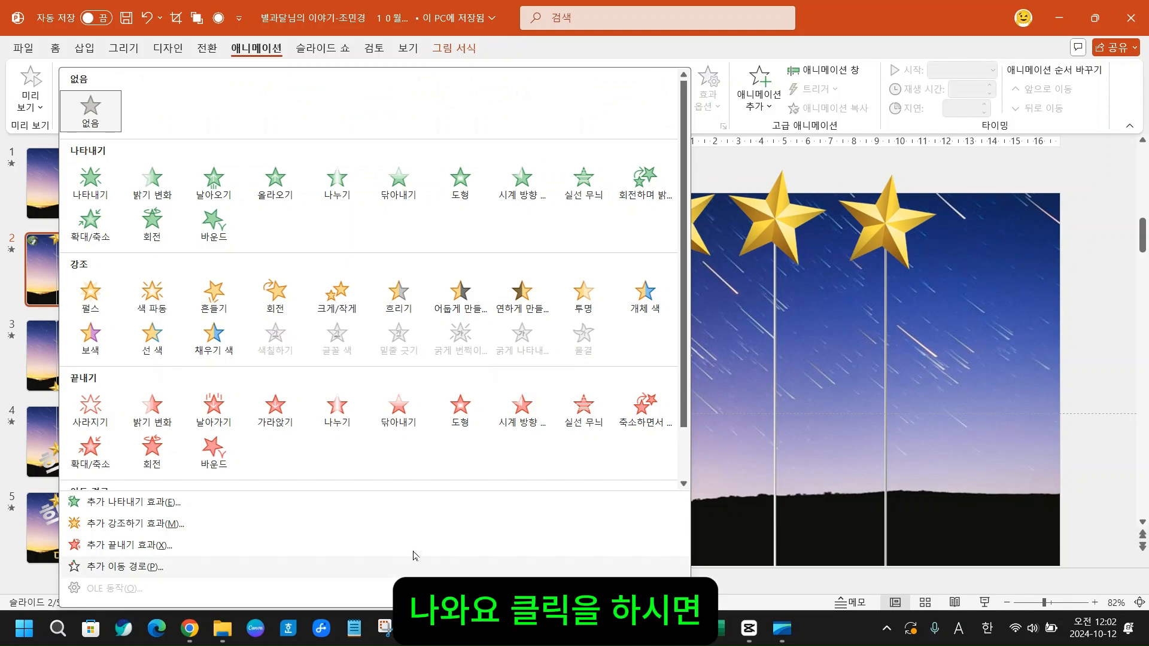
click(578, 43)
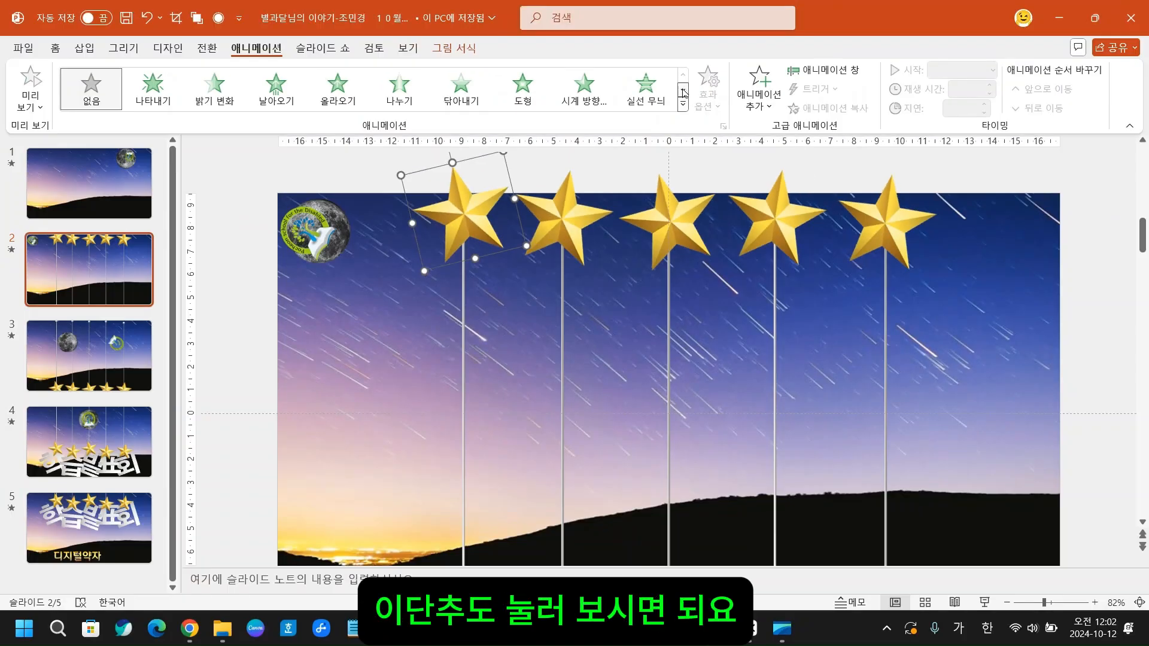
click(684, 92)
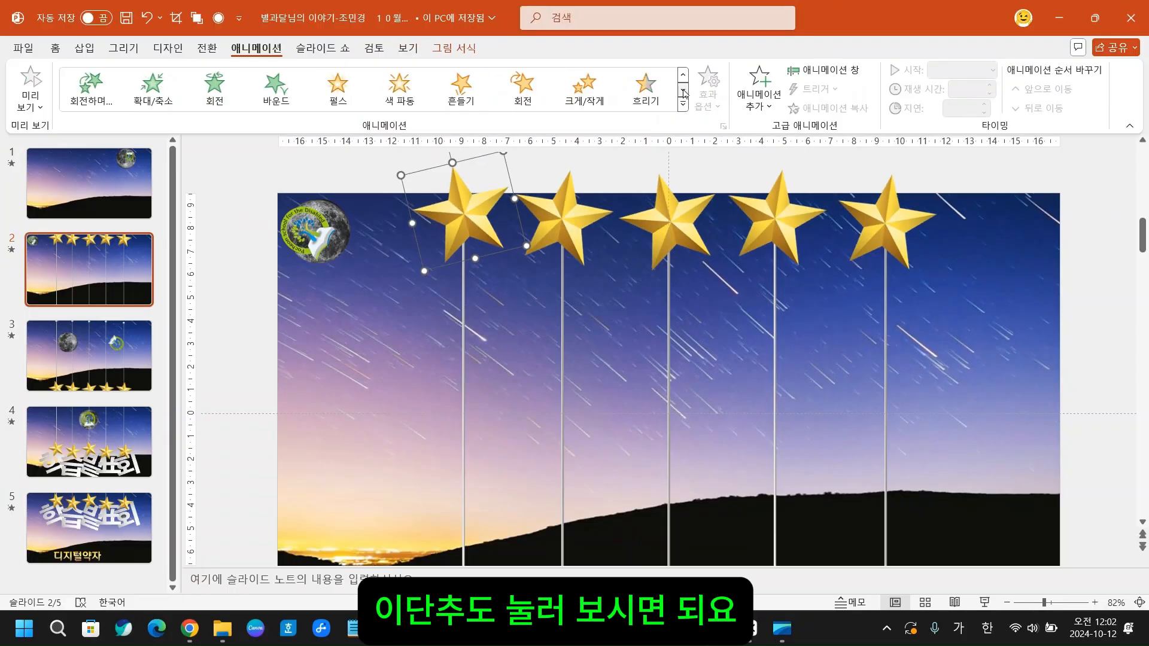
click(683, 91)
click(683, 91)
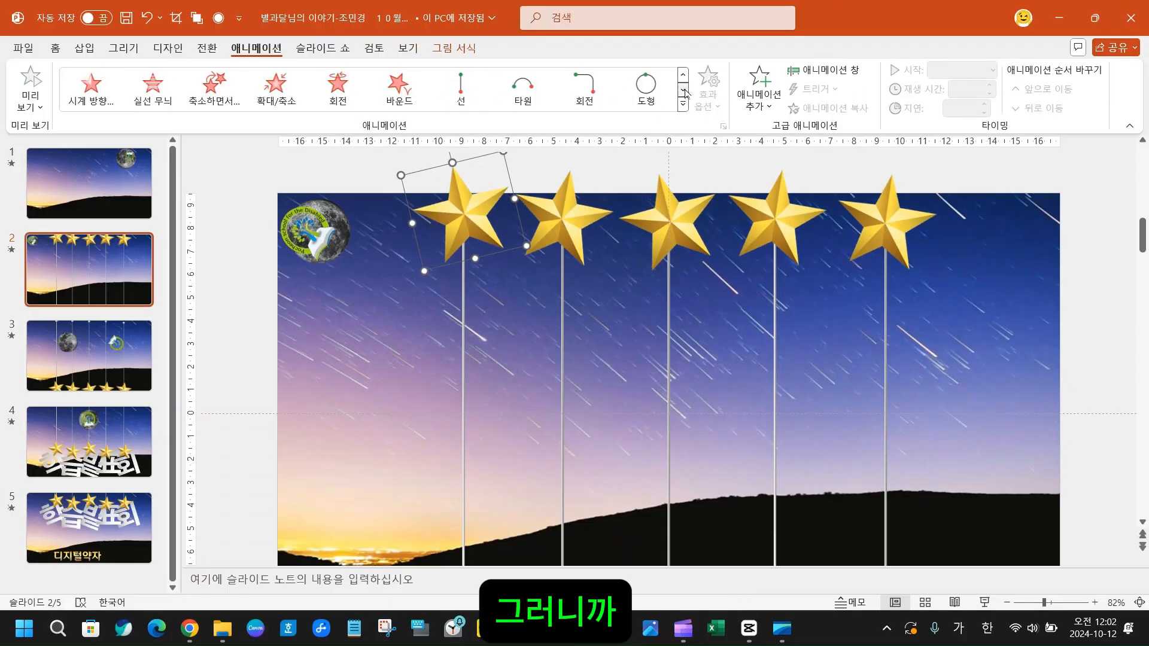
click(684, 92)
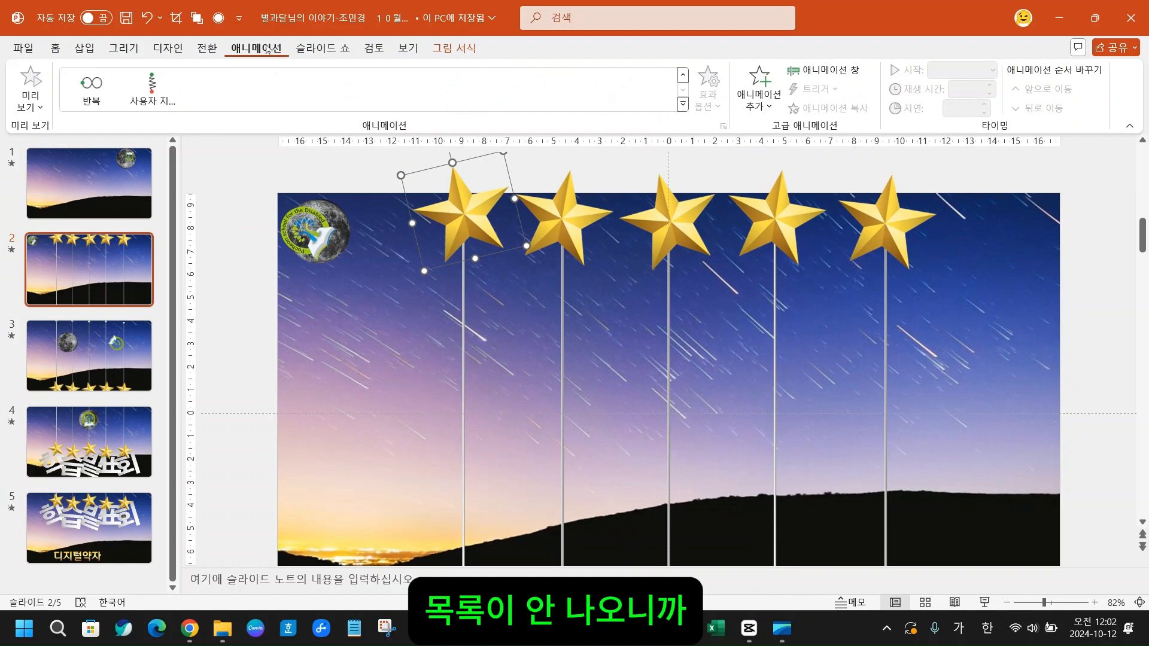
click(683, 106)
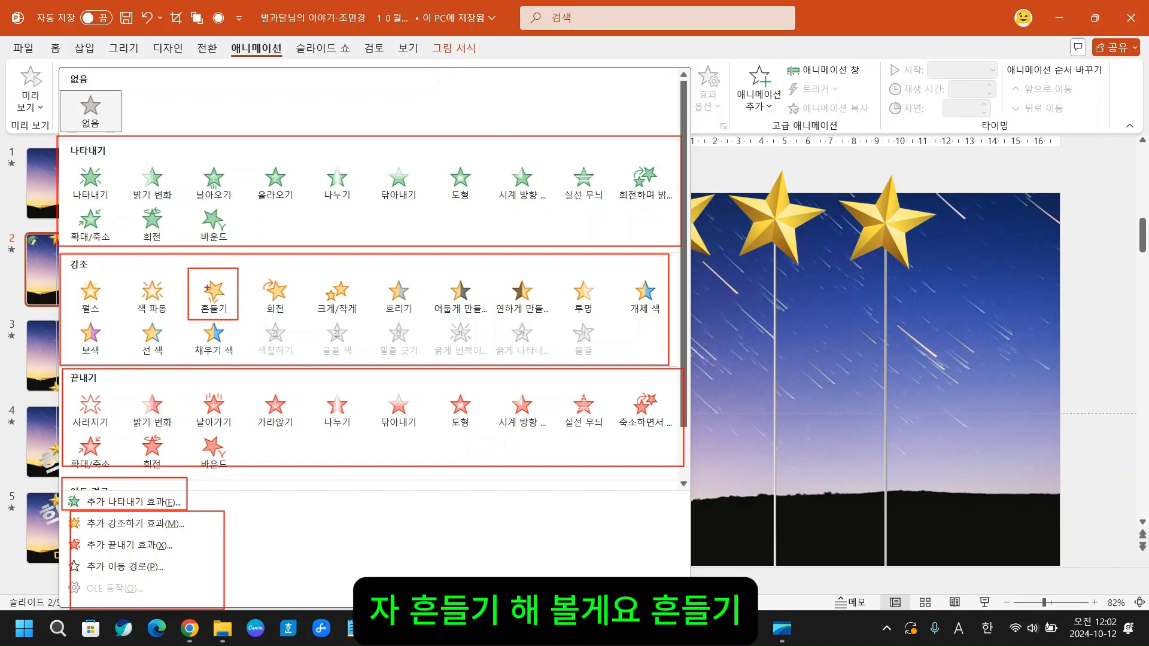
click(214, 286)
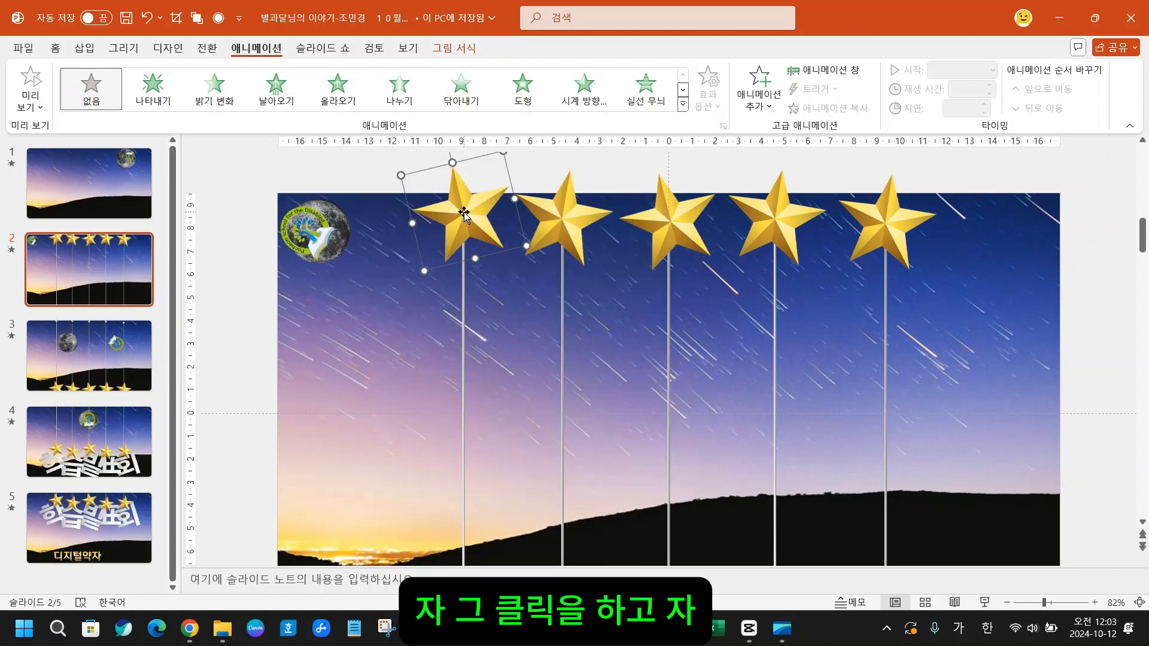
- Apply the 흔들기 emphasis animation to the leftmost star and set it to start 이전 효과와 함께
click(684, 104)
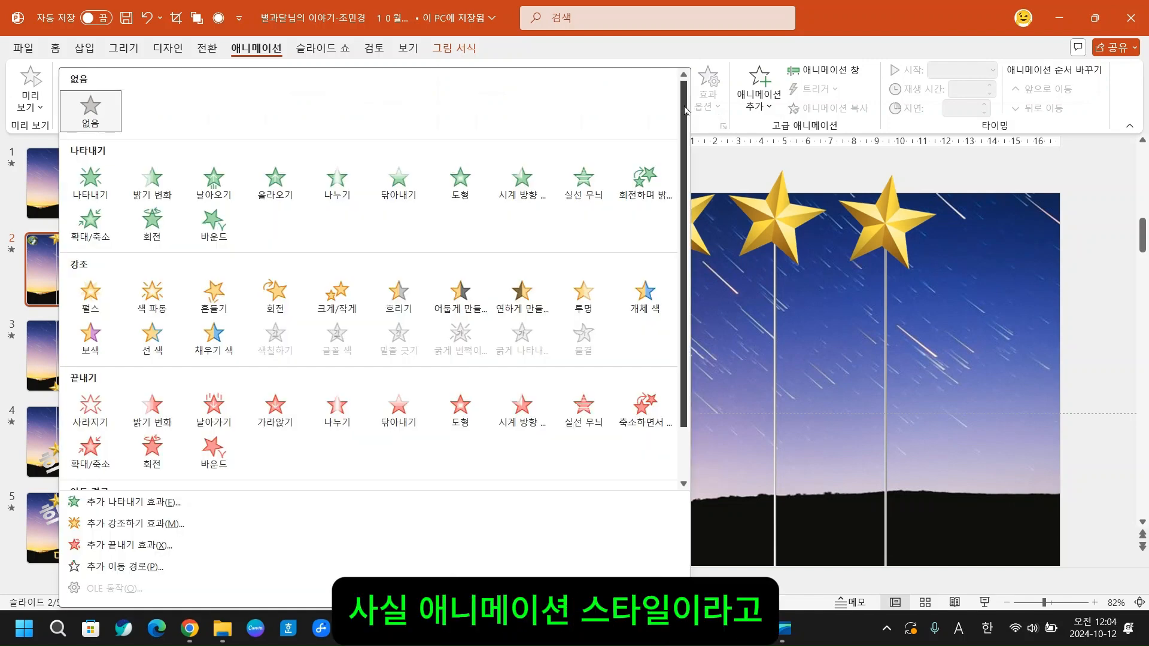
click(215, 294)
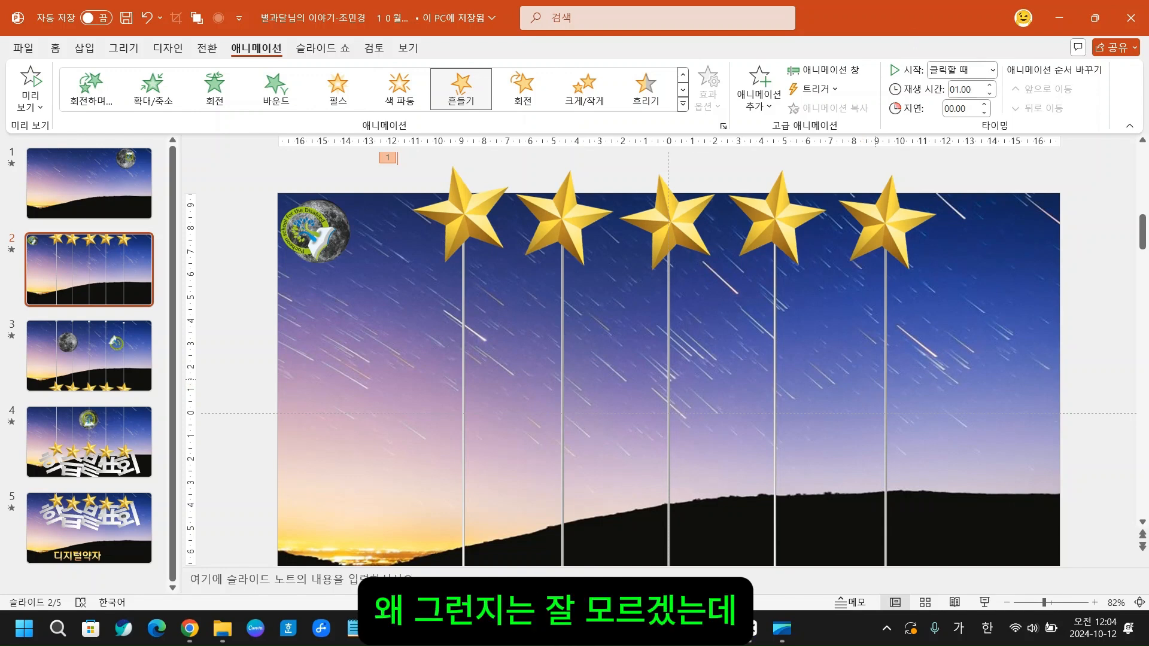
drag(983, 58, 1002, 81)
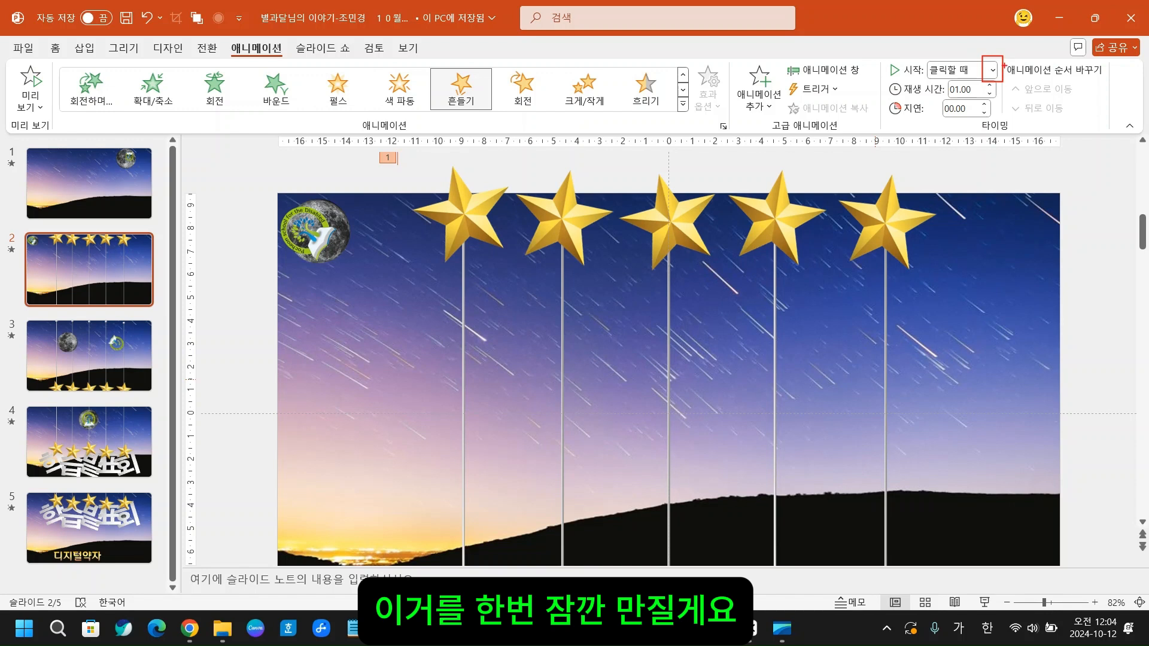
key(Escape)
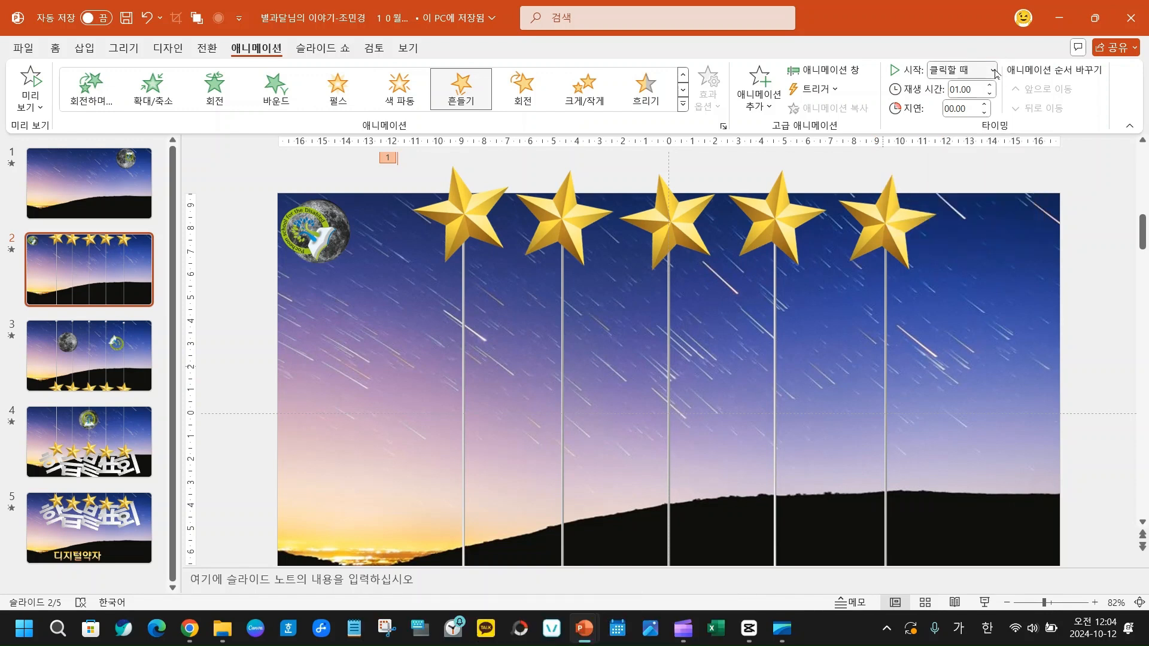
click(995, 71)
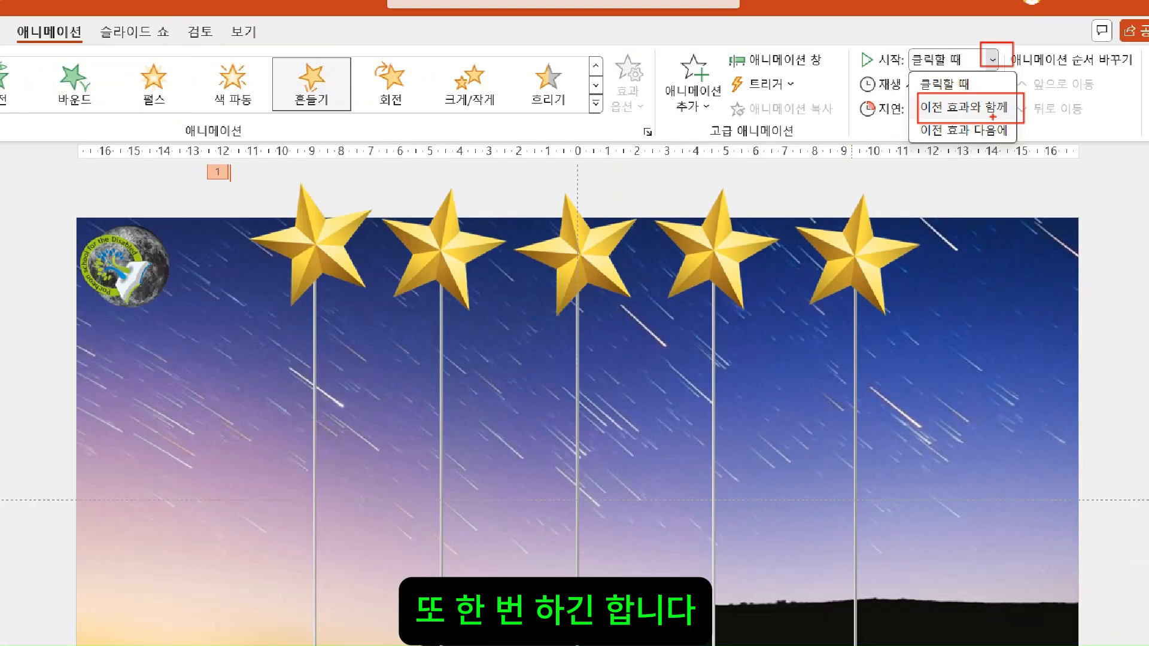
click(992, 60)
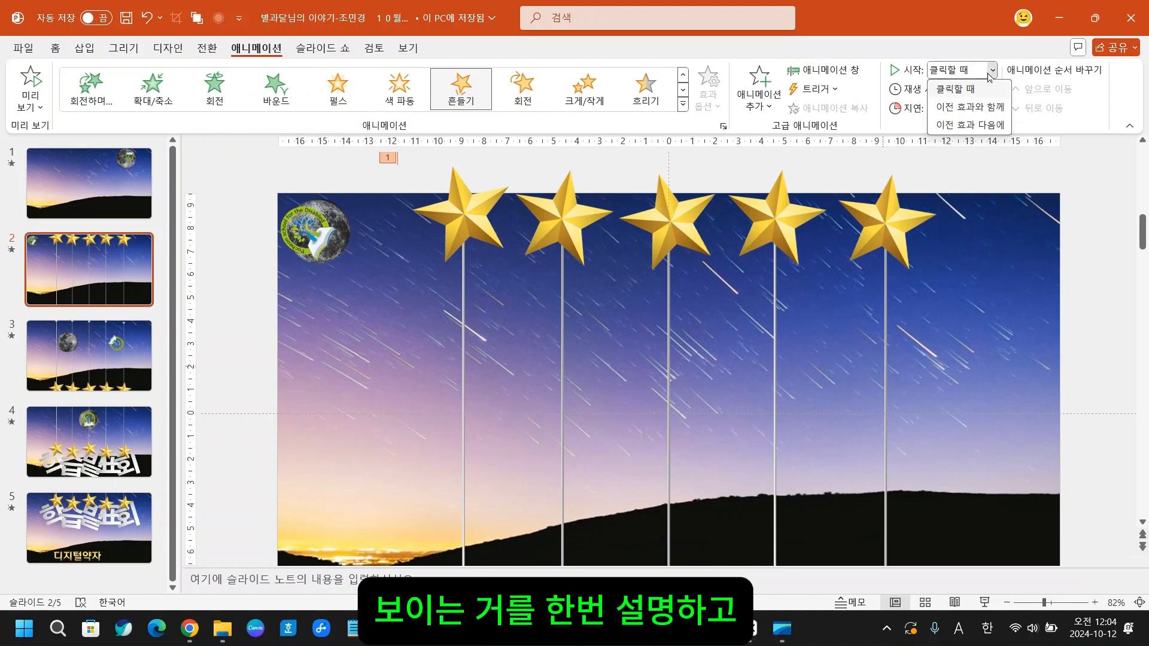
click(975, 108)
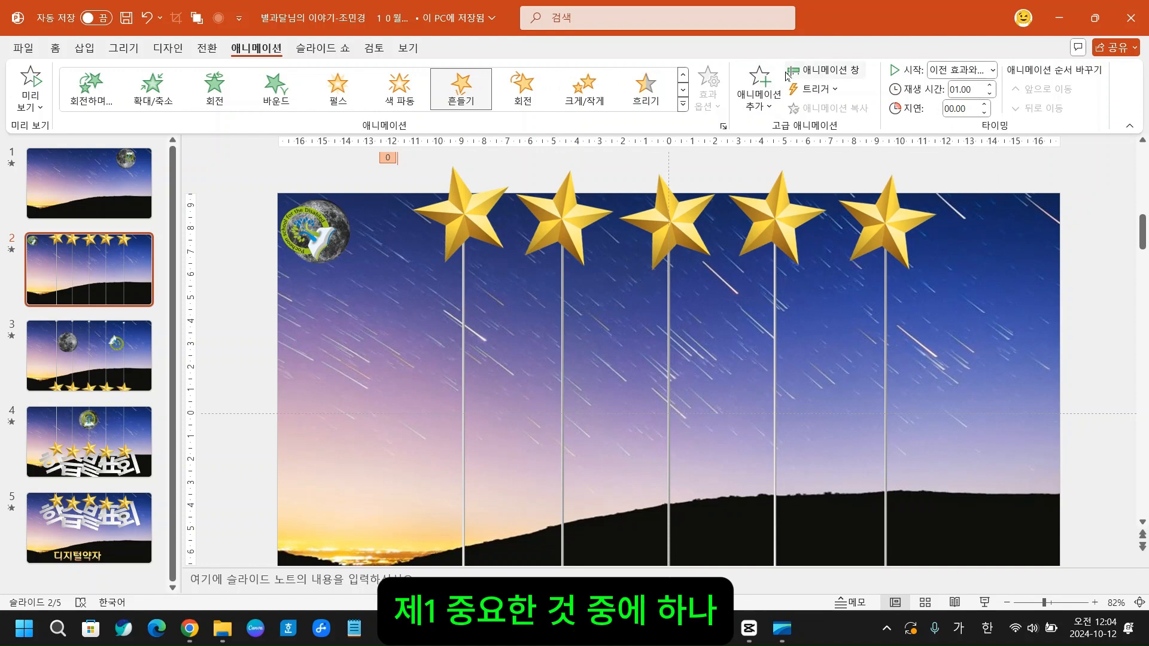
- Examine the additional effect options of the star's 흔들기 animation and close them without making changes
drag(780, 51, 877, 82)
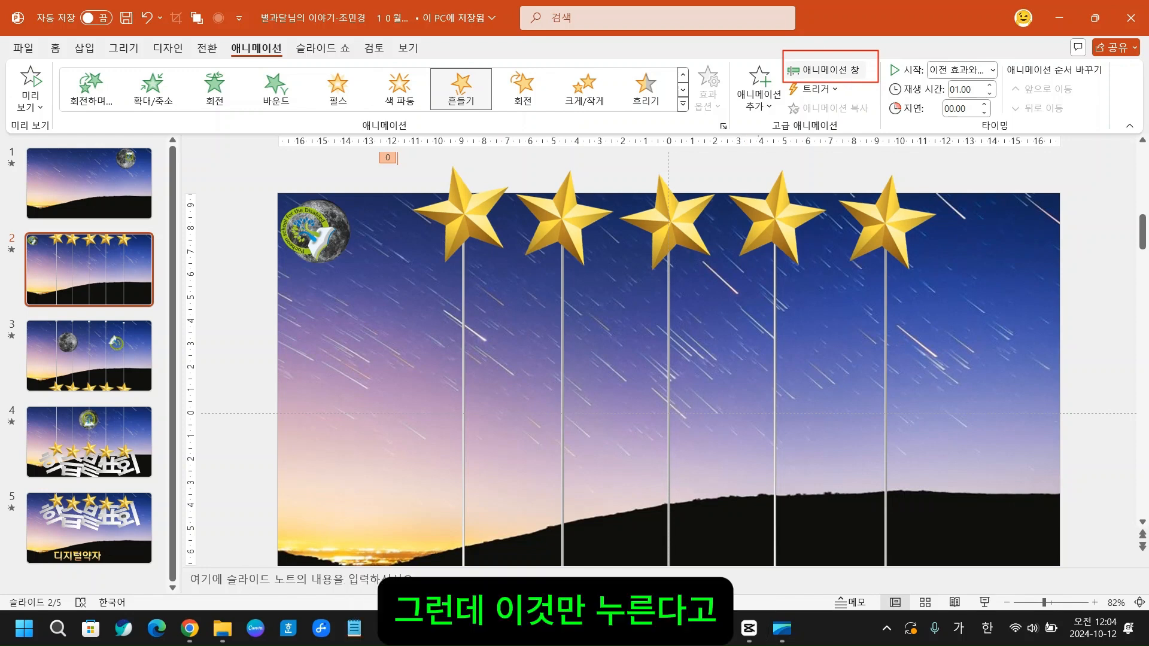
click(723, 127)
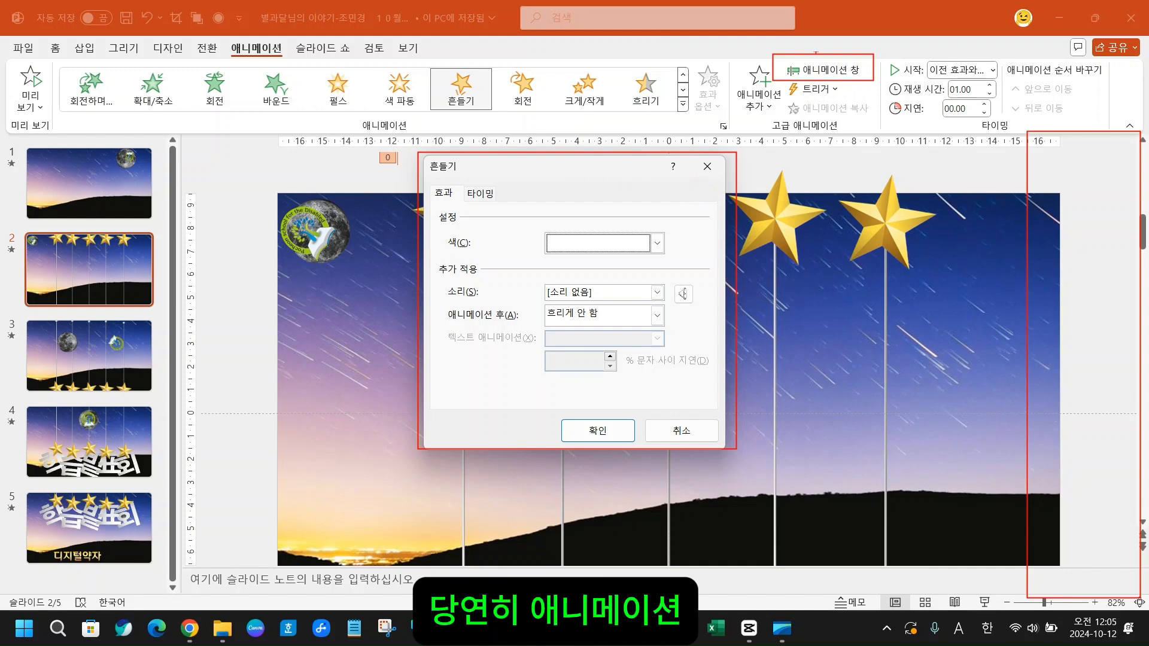
mouse_move(817, 36)
mouse_down()
mouse_move(820, 58)
mouse_move(922, 23)
mouse_up()
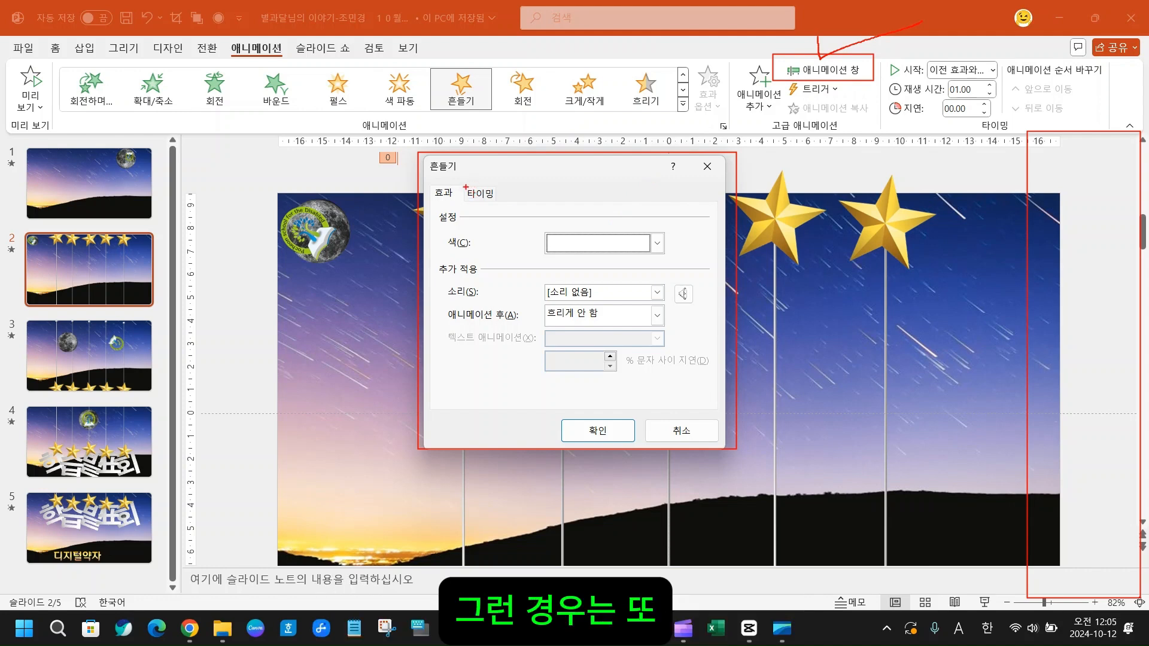
drag(427, 174, 513, 208)
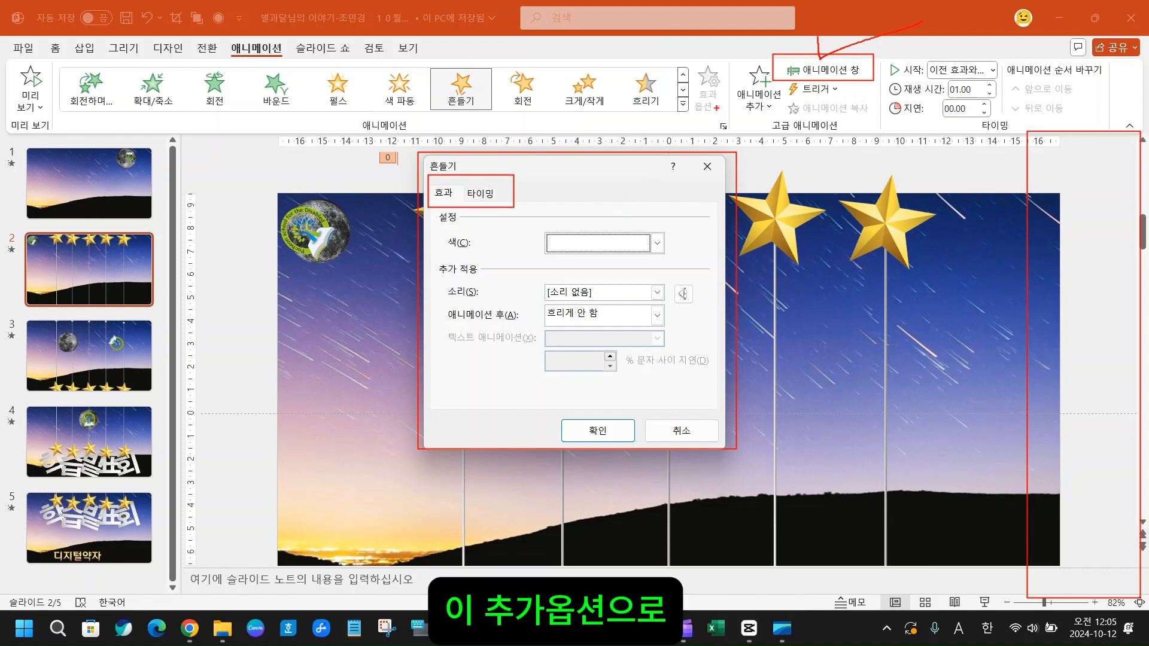
drag(699, 108, 732, 149)
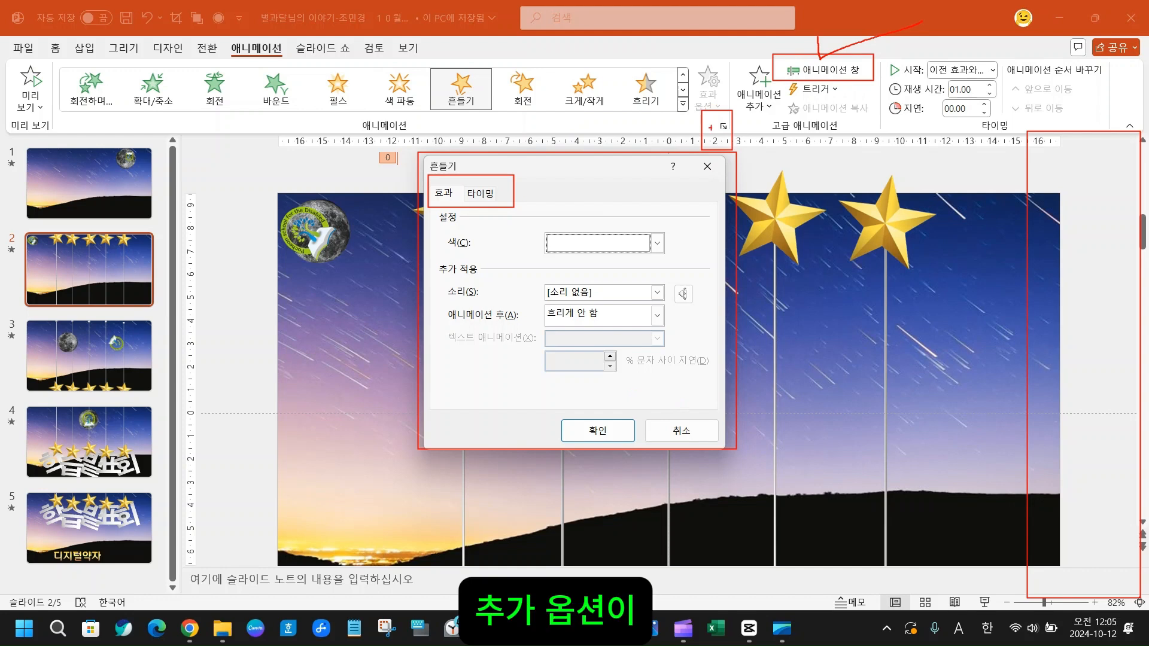
mouse_move(1018, 123)
mouse_down()
mouse_move(1088, 238)
mouse_move(1125, 472)
mouse_up()
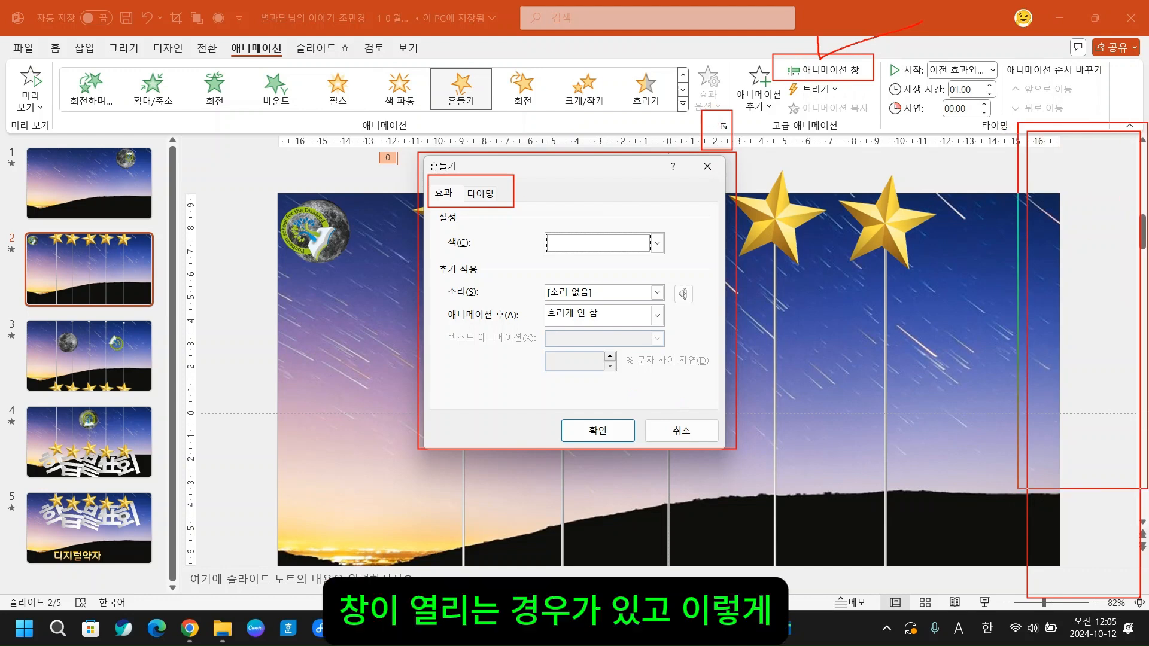
mouse_move(417, 154)
mouse_down()
mouse_move(688, 451)
mouse_move(721, 462)
mouse_up()
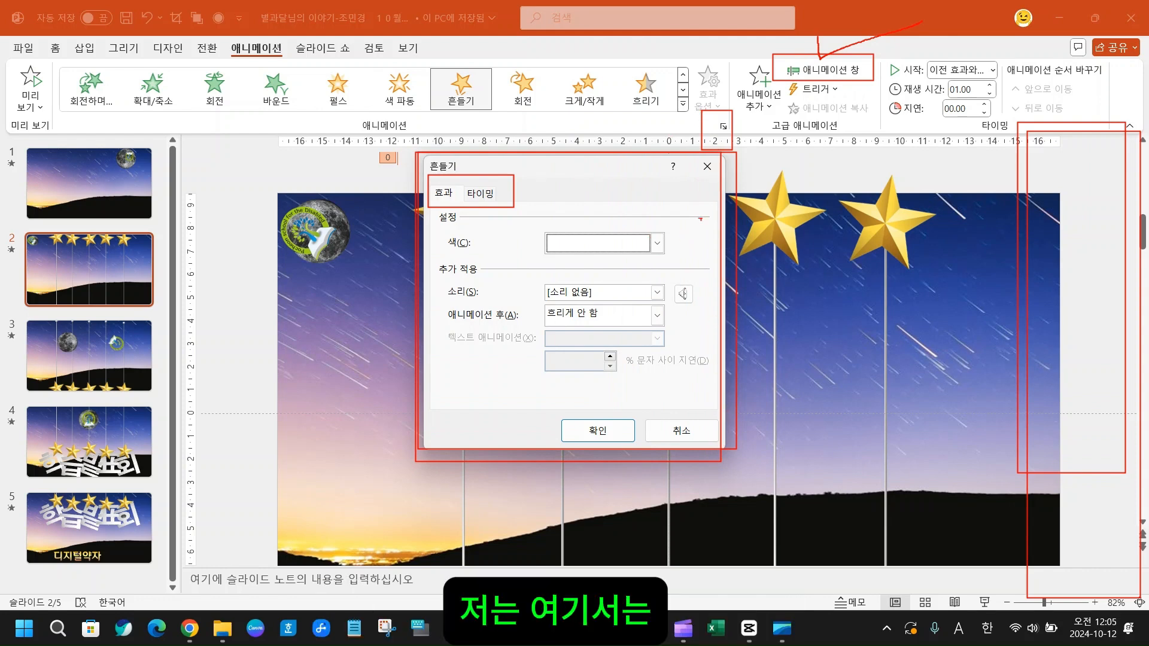
key(Escape)
click(707, 167)
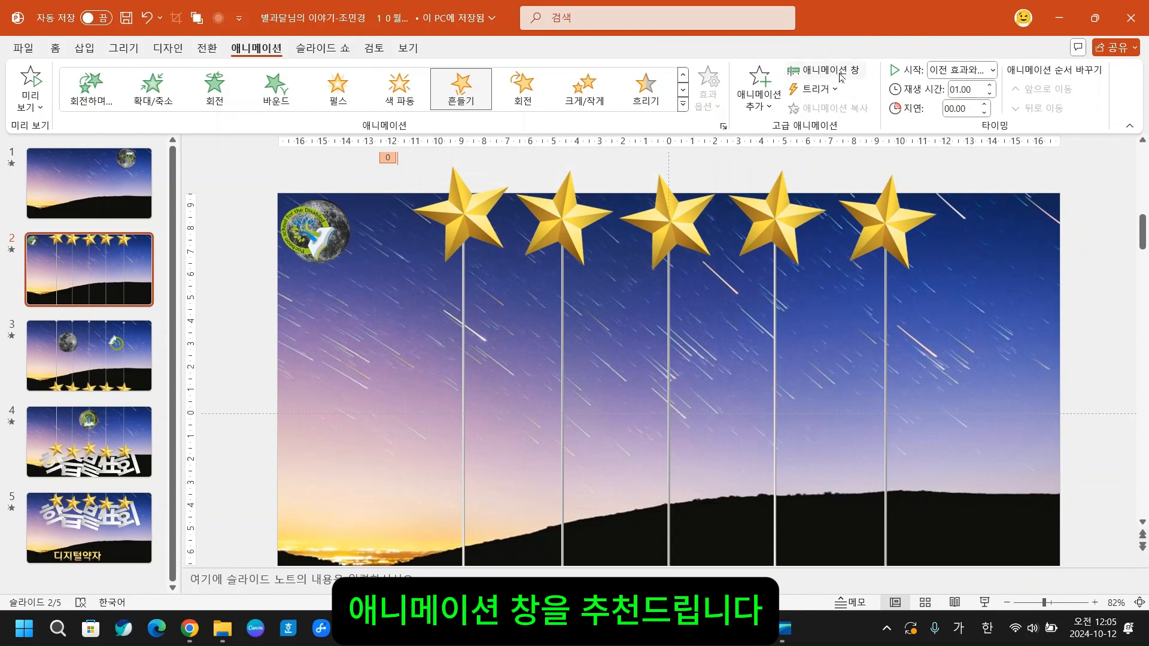
- Show the animation pane and open the effect settings of the star's 흔들기 animation, closing them without changes
click(841, 75)
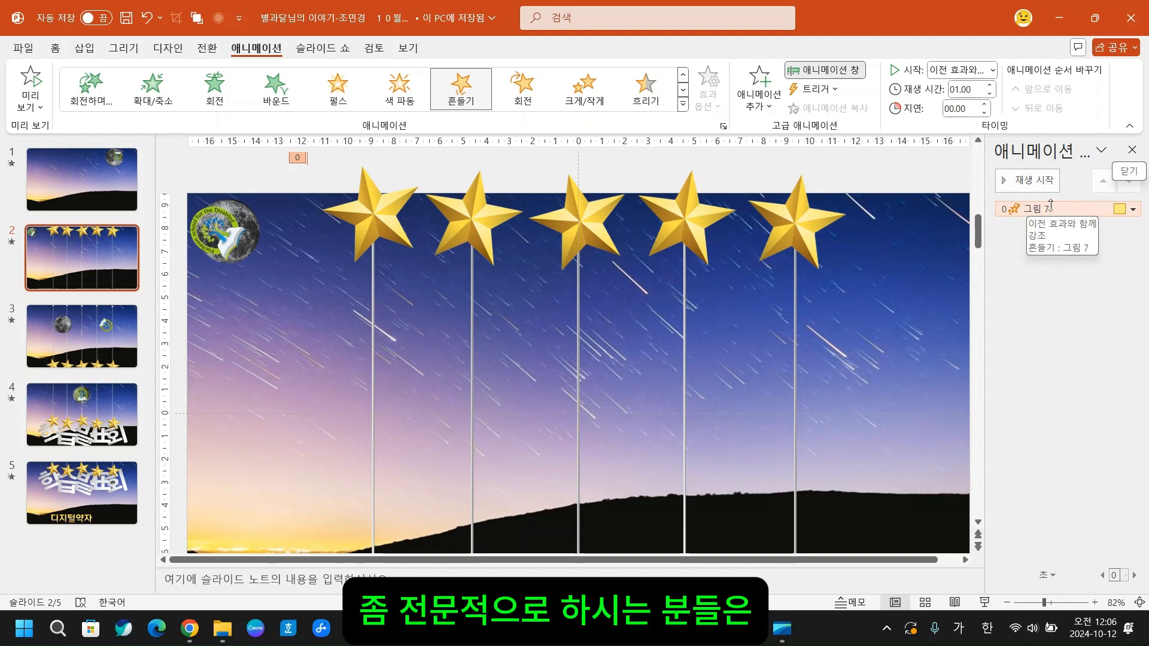
double_click(1052, 207)
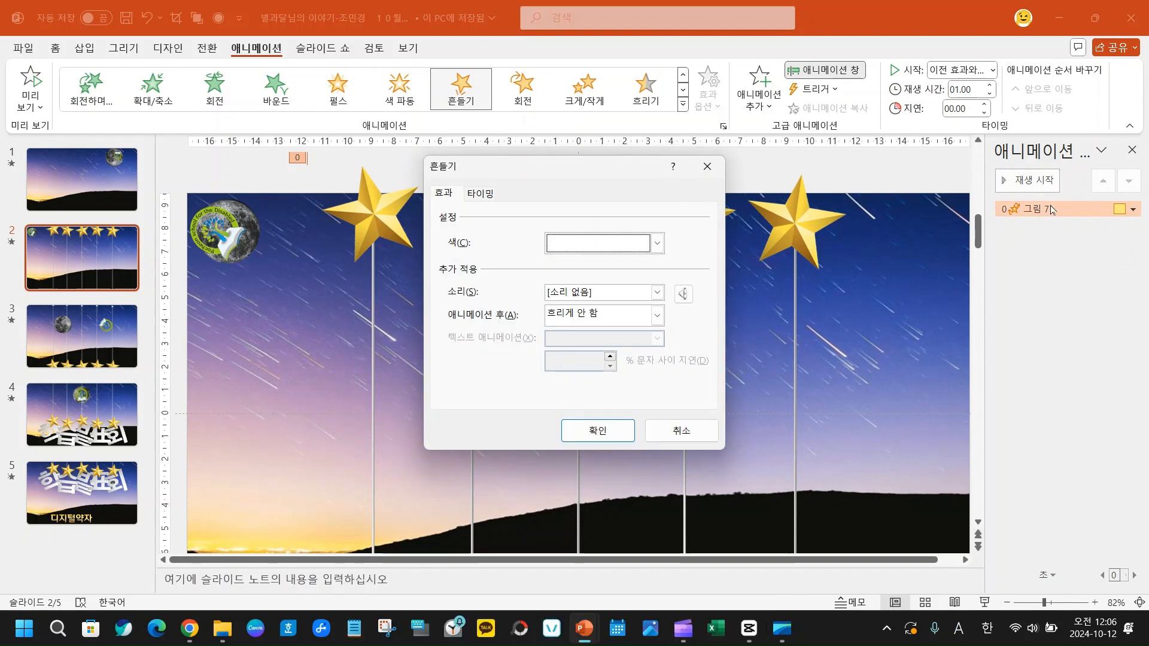
click(708, 166)
- In the timing settings of the leftmost star's 흔들기 animation, choose 이전 효과와 함께 as the start and 1초(빠르게) as the duration
right_click(1070, 212)
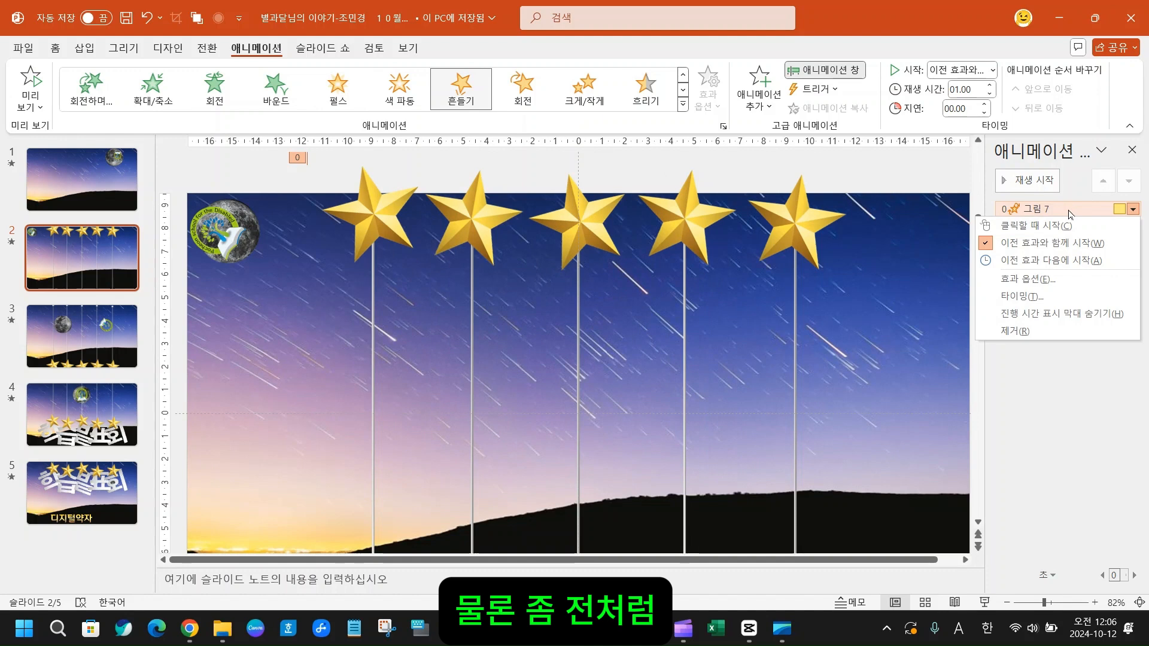
click(1032, 297)
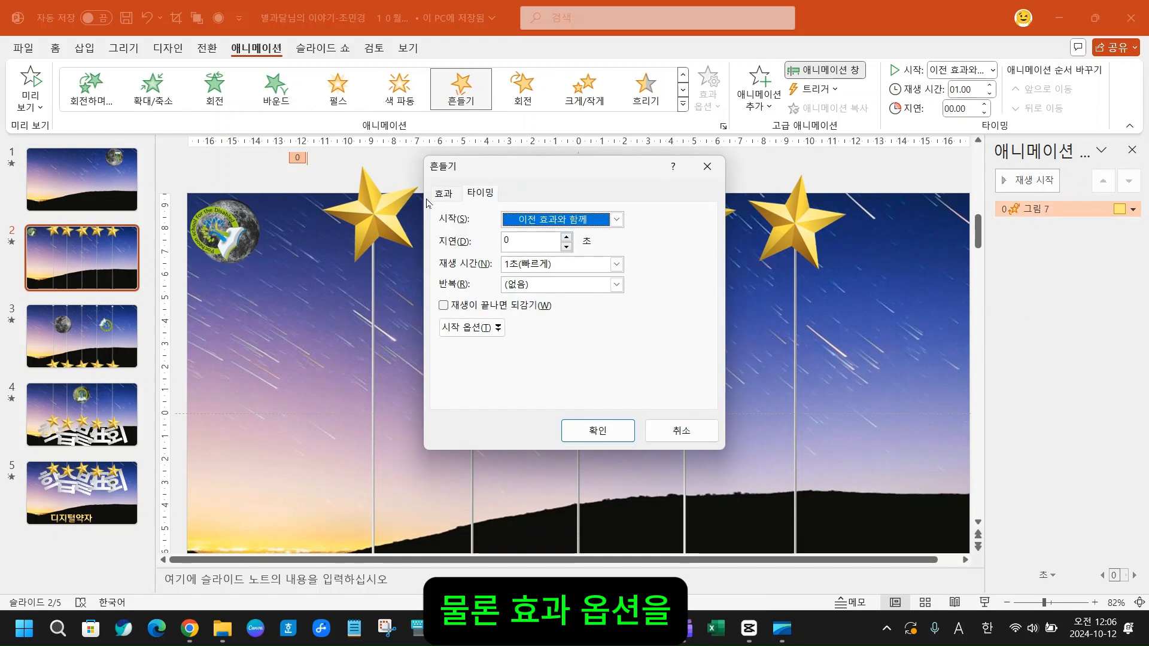
click(614, 221)
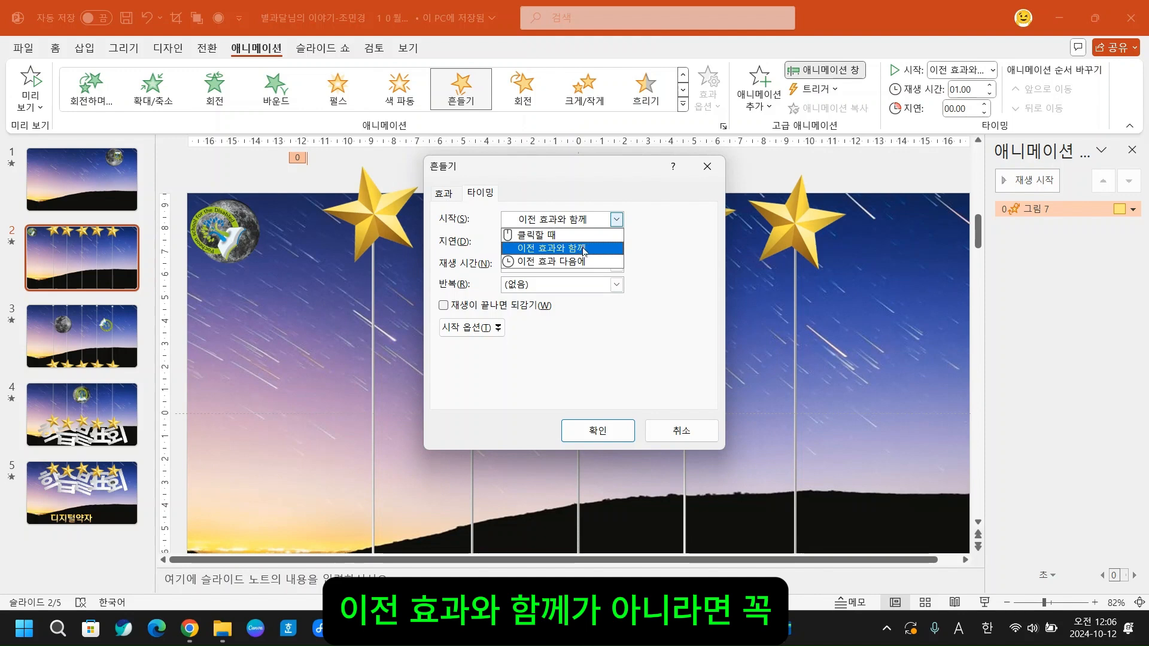
click(583, 248)
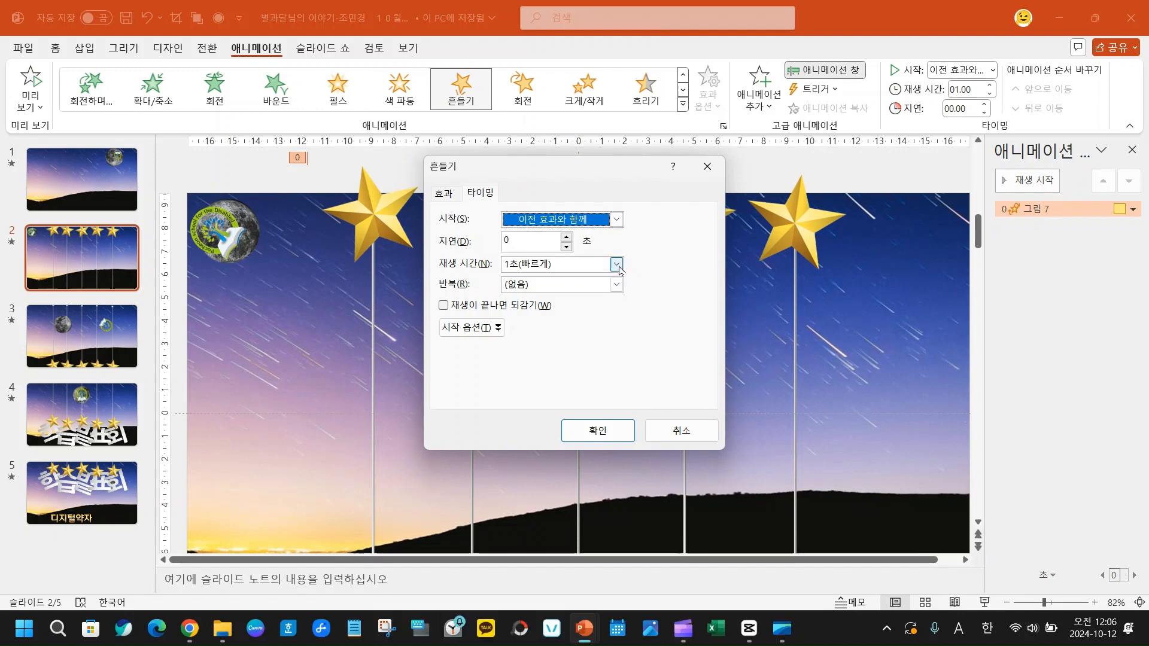
click(617, 265)
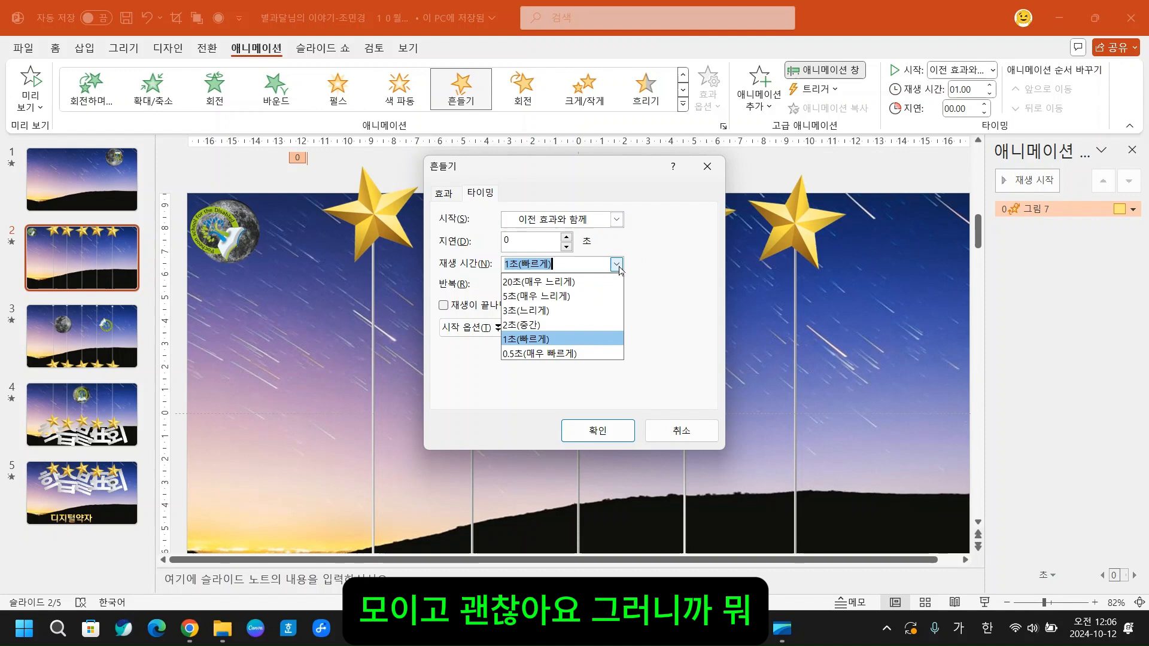
click(571, 340)
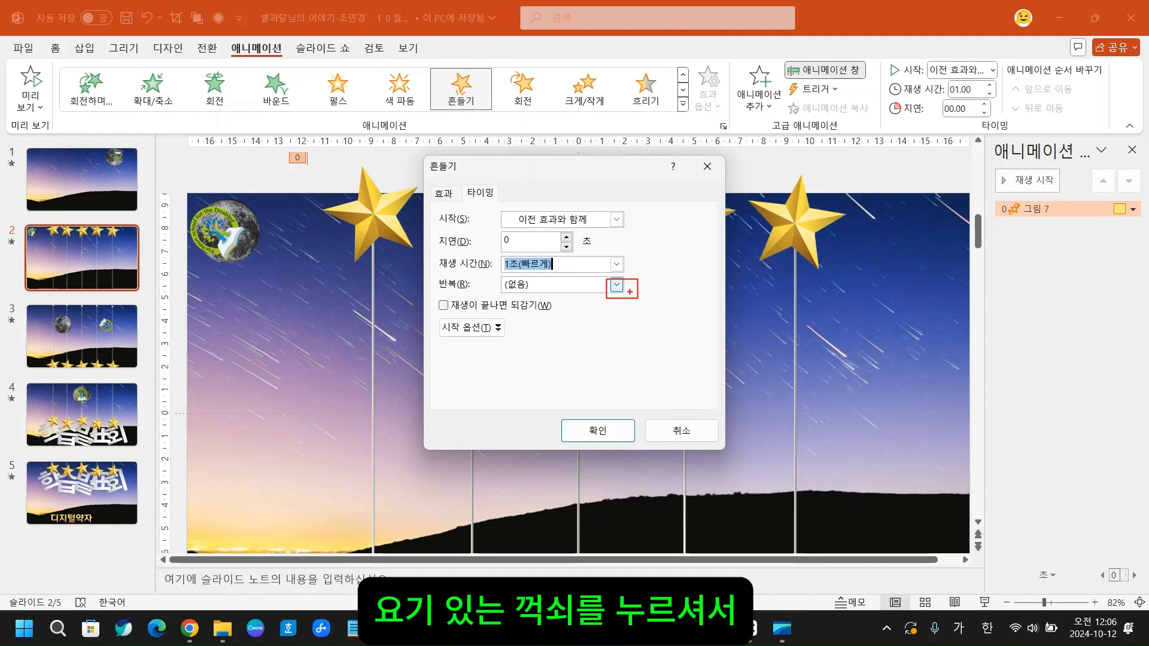
- Examine the repeat options offered in the timing settings of the star's 흔들기 animation
click(617, 285)
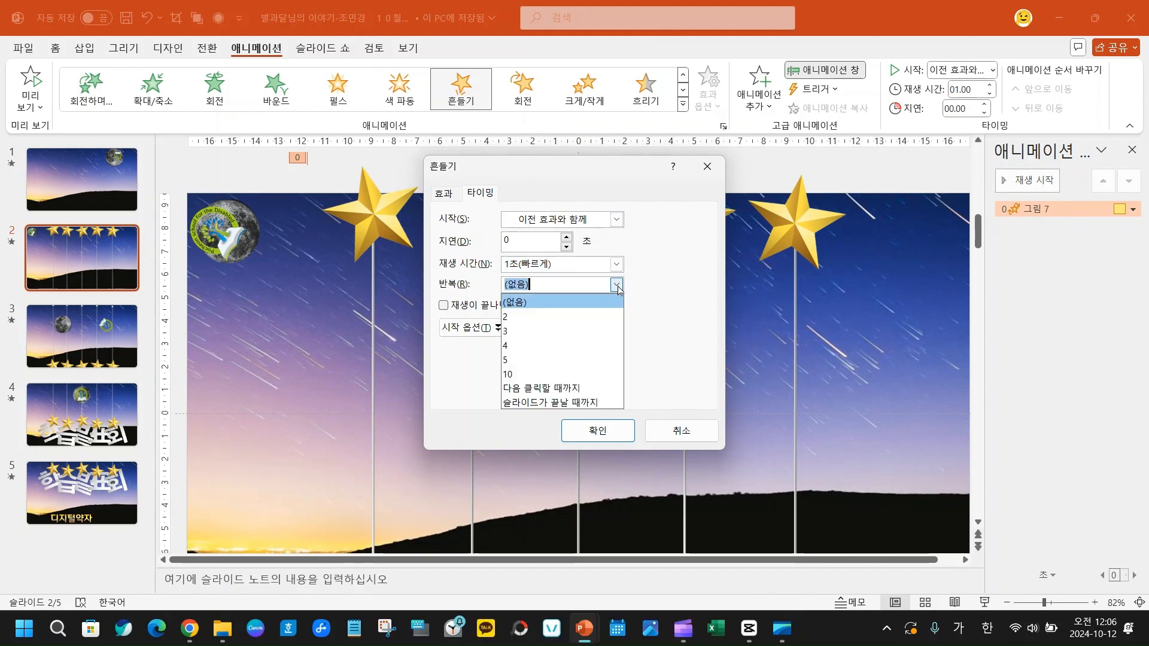
click(618, 288)
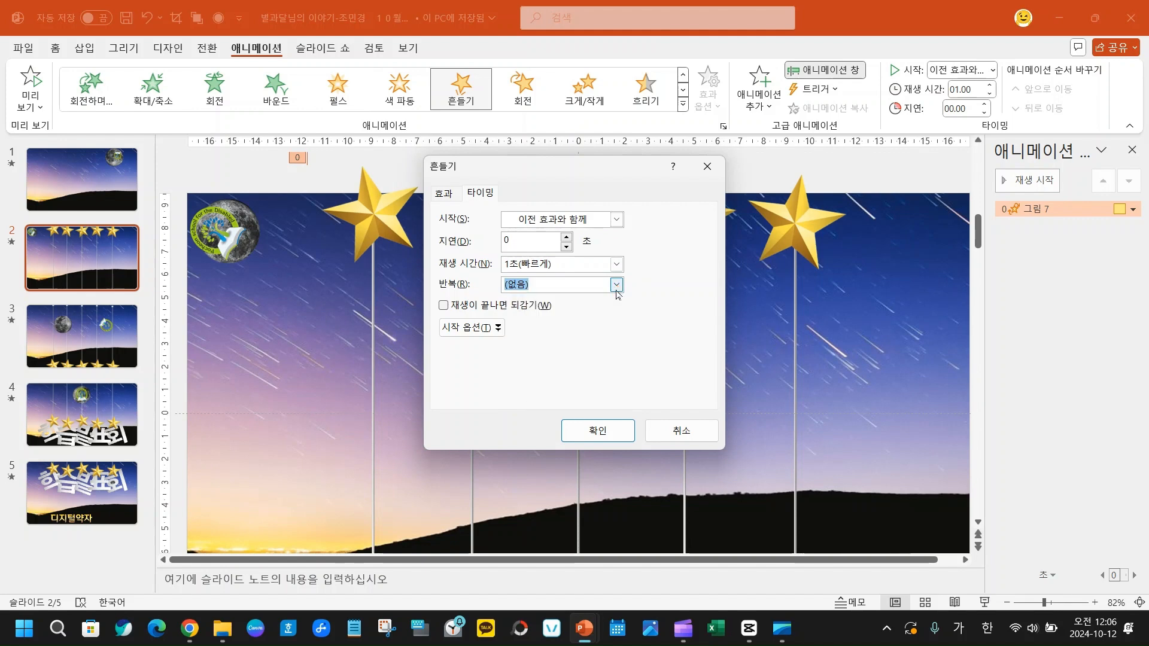
click(617, 286)
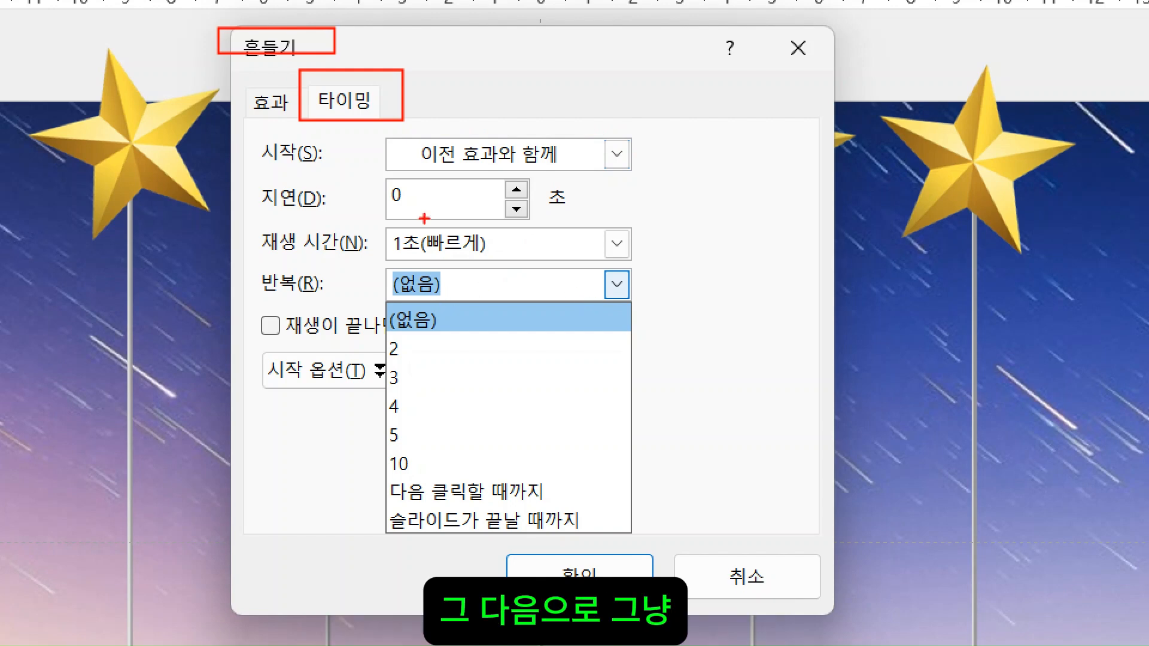
drag(660, 259, 662, 262)
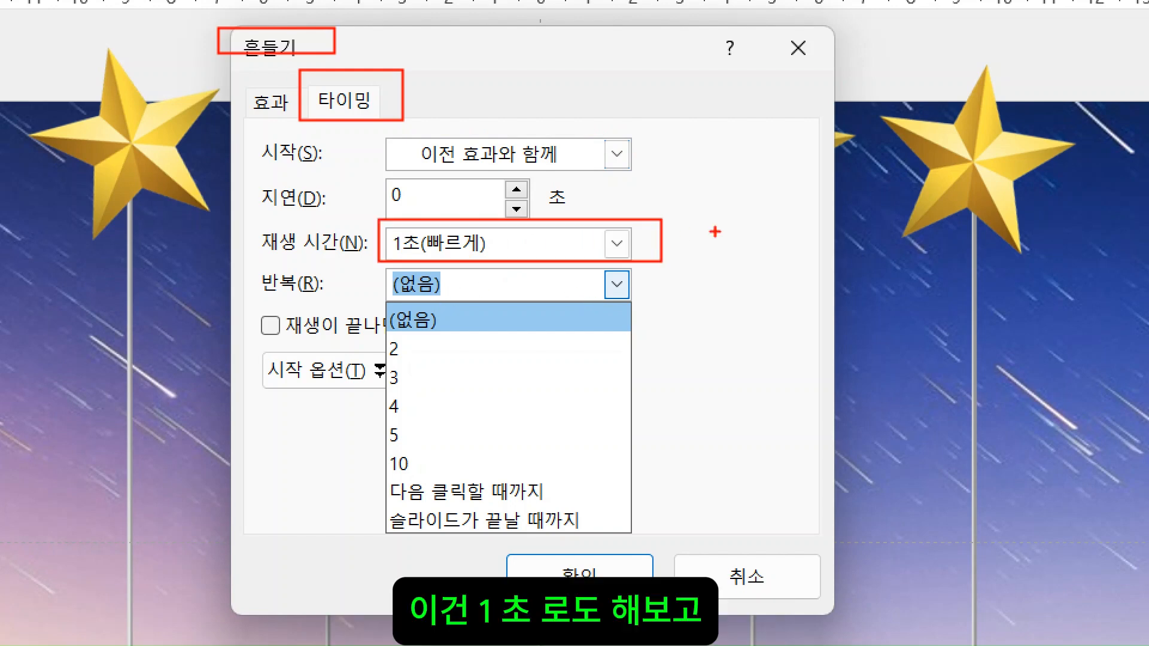
mouse_move(723, 216)
mouse_down()
mouse_move(707, 219)
mouse_move(726, 207)
mouse_move(716, 218)
mouse_up()
click(759, 246)
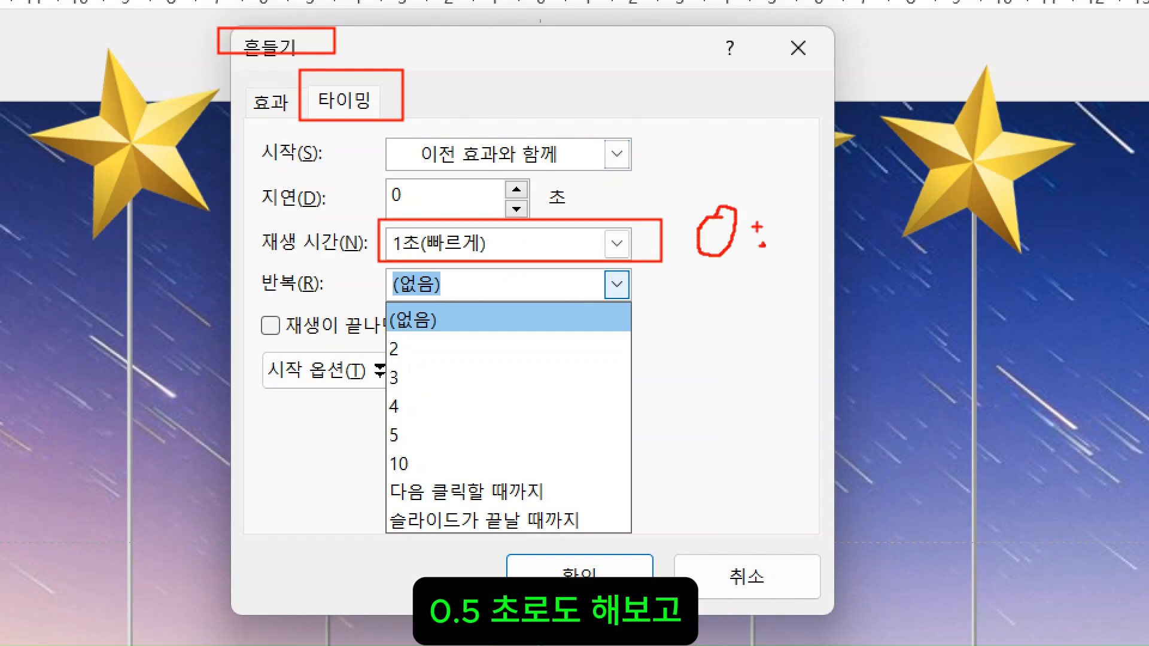
mouse_move(786, 195)
mouse_down()
mouse_move(766, 292)
mouse_move(761, 246)
mouse_move(835, 203)
mouse_up()
mouse_move(387, 495)
mouse_down()
mouse_move(620, 525)
mouse_move(652, 555)
mouse_up()
key(Escape)
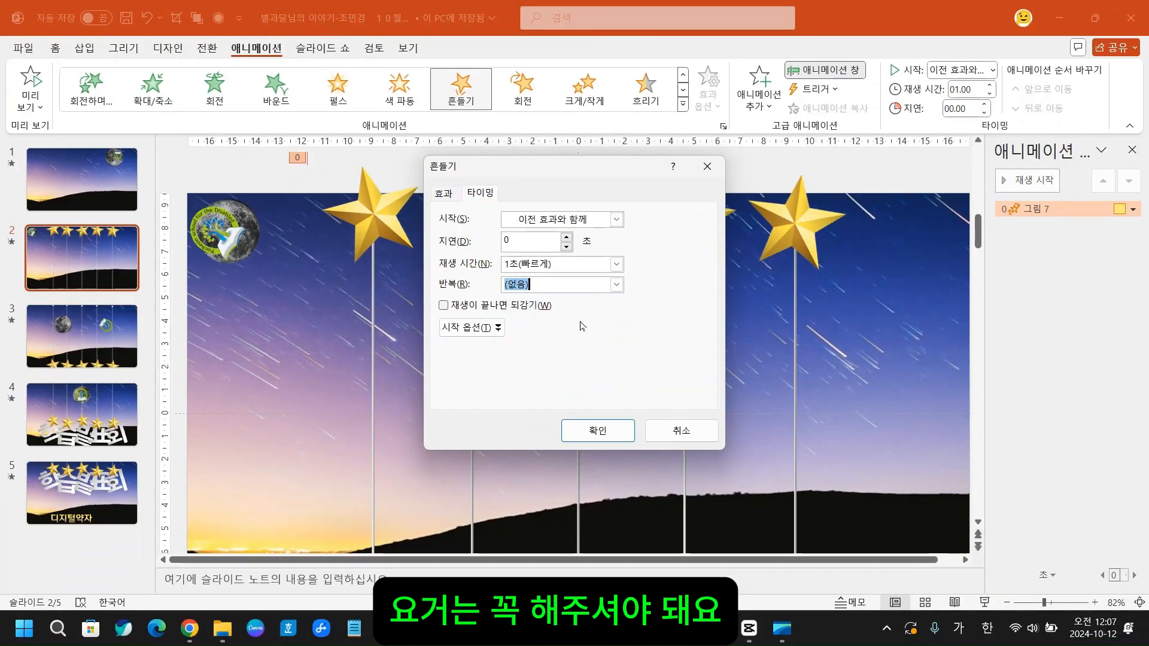
- Set the star's 흔들기 animation to repeat 슬라이드가 끝날 때까지 and apply the timing settings
click(616, 285)
click(541, 402)
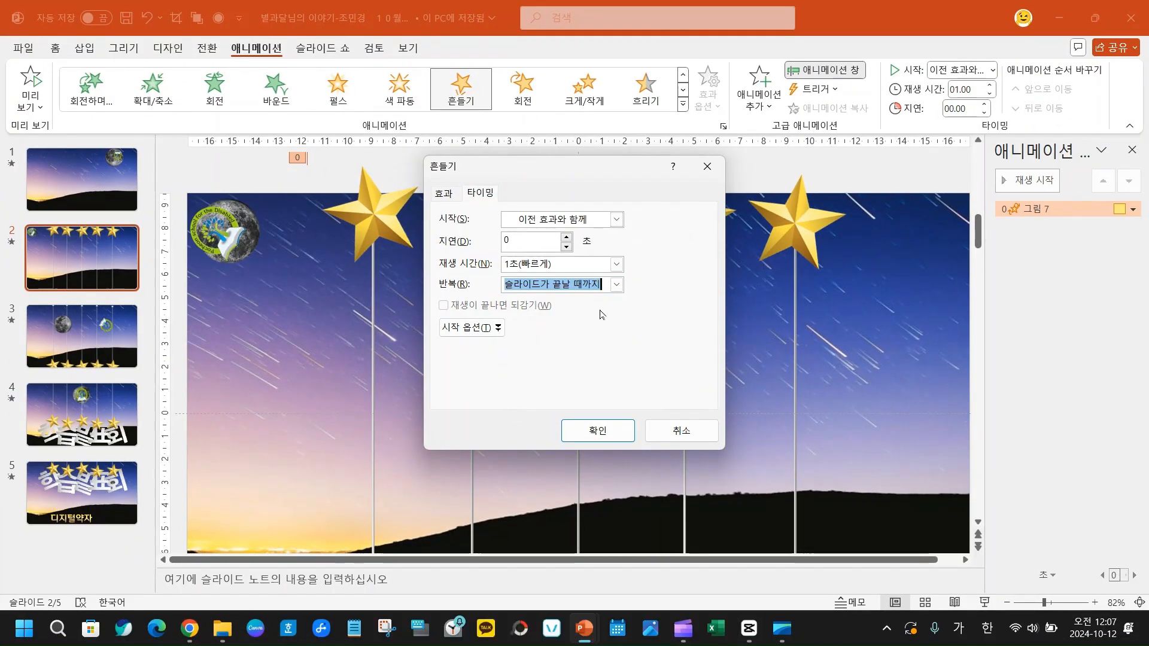
click(598, 431)
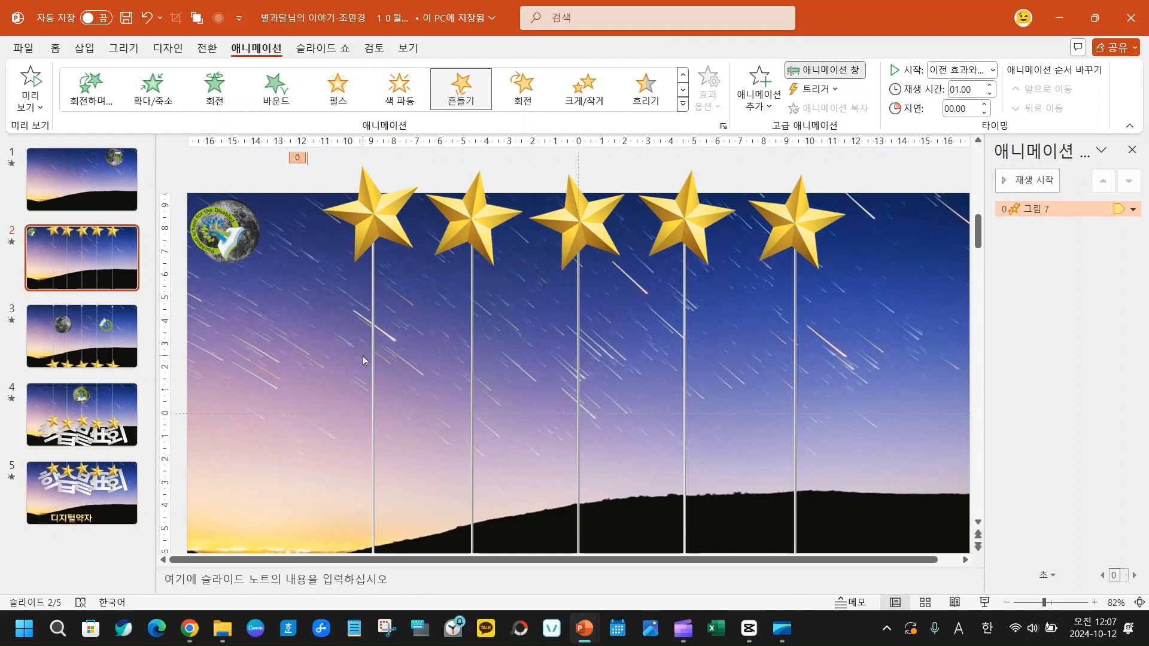
- Move the 학 letter below the slide slightly up and to the right, toward the end of the leftmost line
click(374, 371)
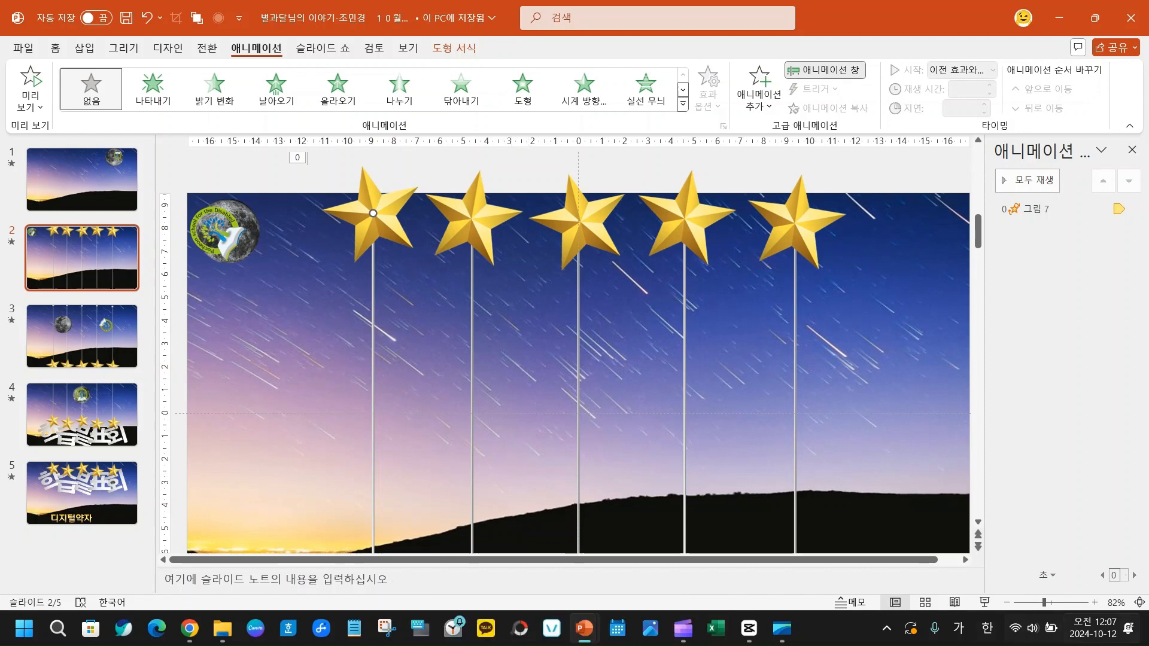
drag(1044, 603, 1040, 604)
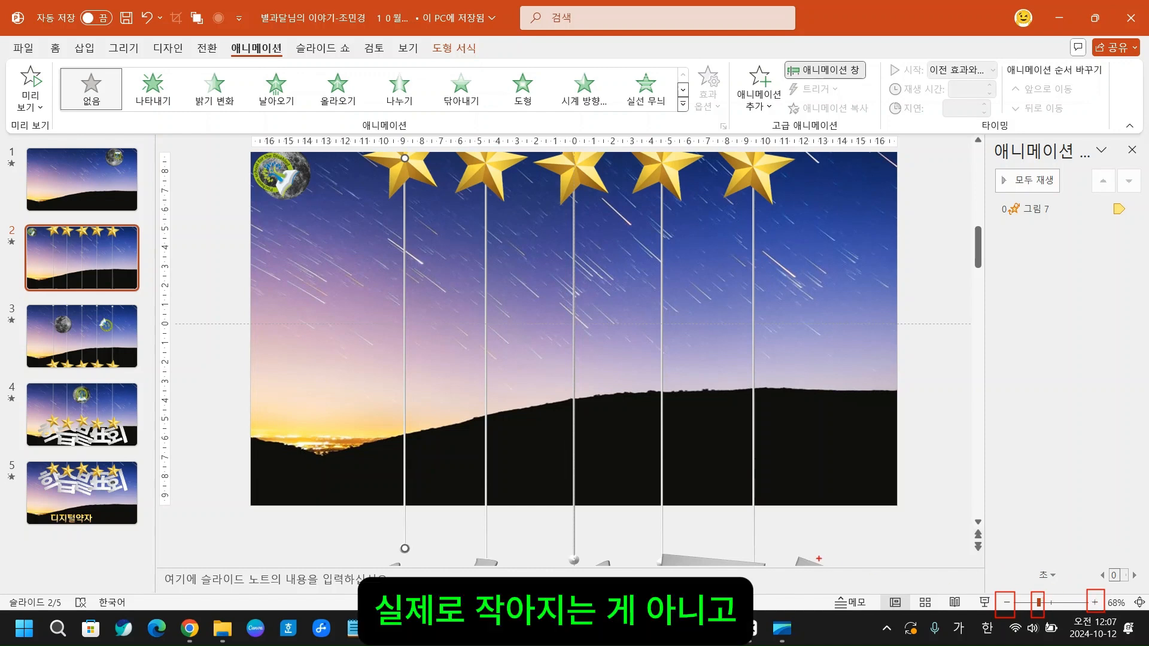
click(1007, 603)
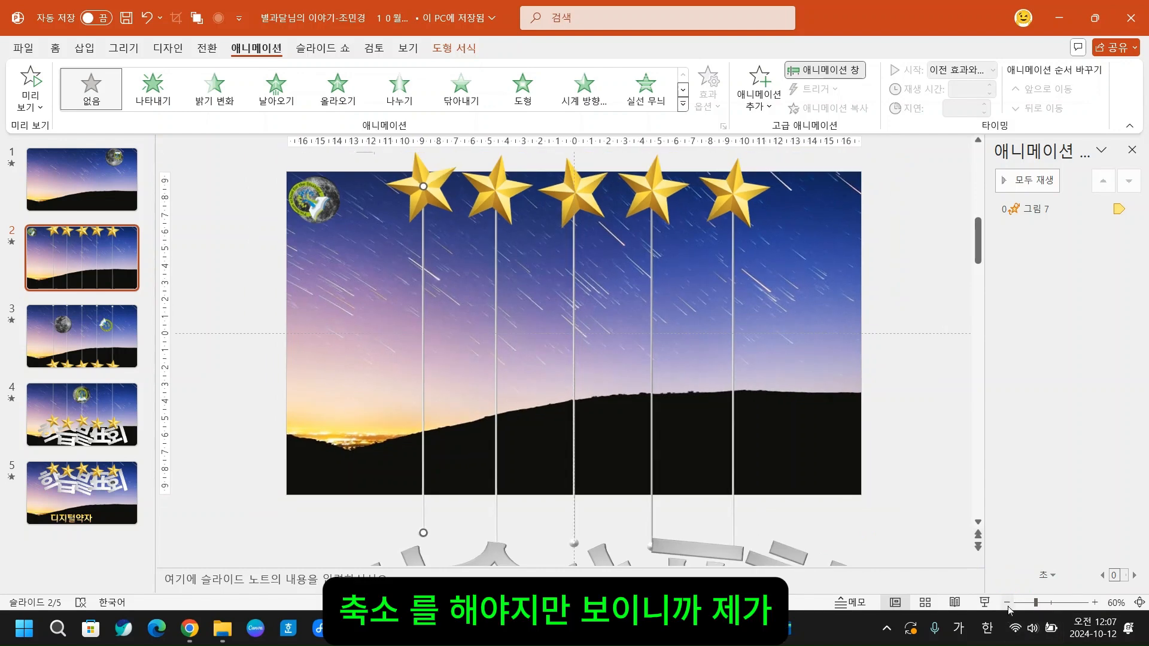
click(1007, 603)
click(1007, 604)
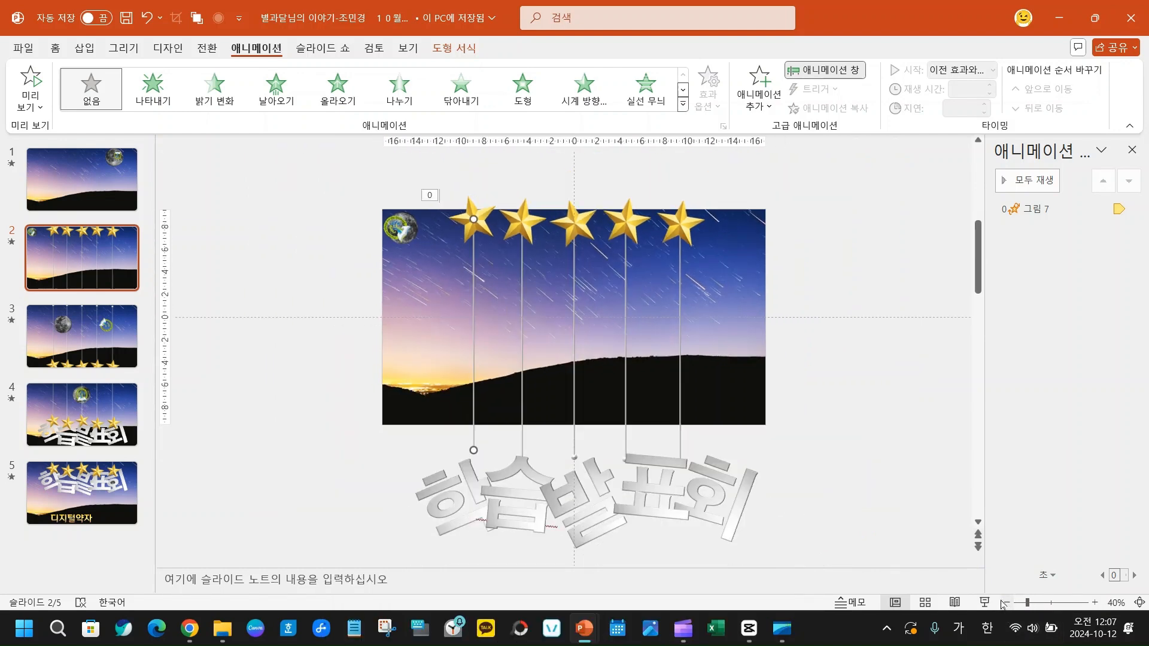
click(463, 478)
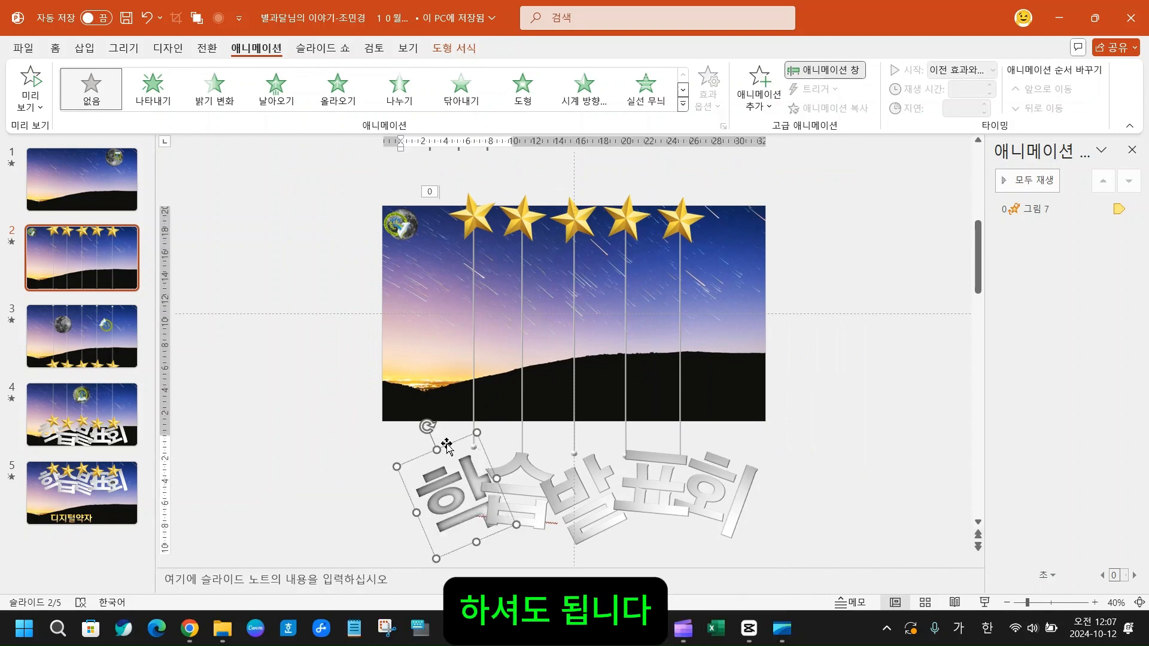
drag(446, 445, 453, 430)
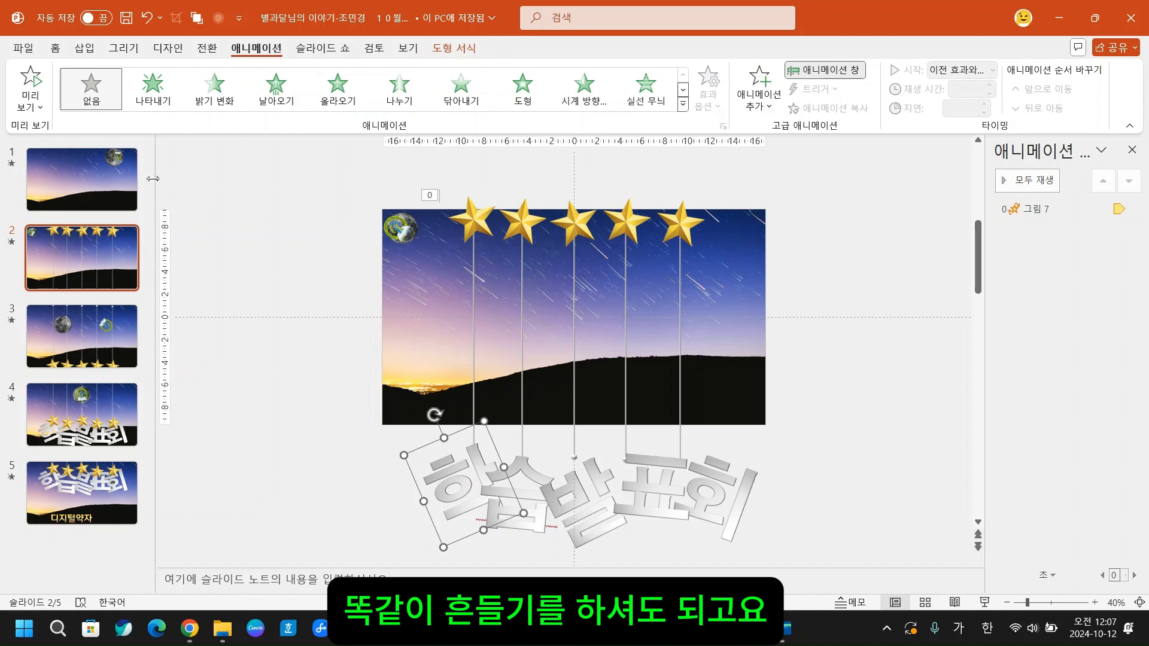
- Apply the 흔들기 emphasis animation to the 학 letter, starting 이전 효과와 함께 and repeating 슬라이드가 끝날 때까지
click(683, 106)
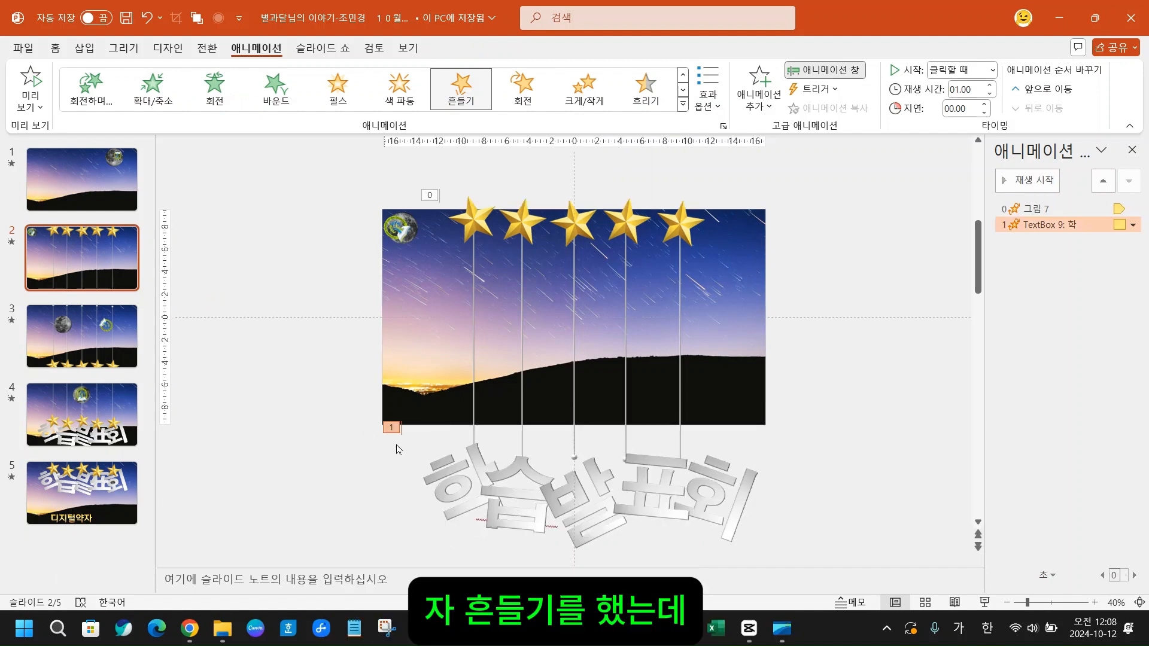
right_click(1059, 226)
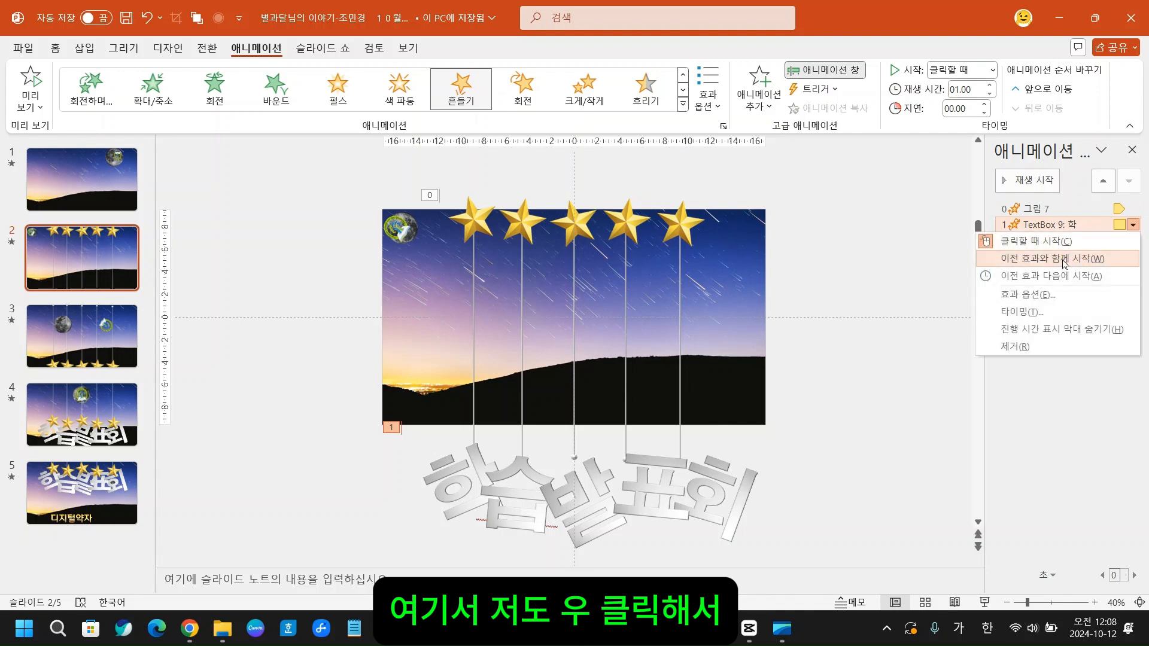
click(1022, 311)
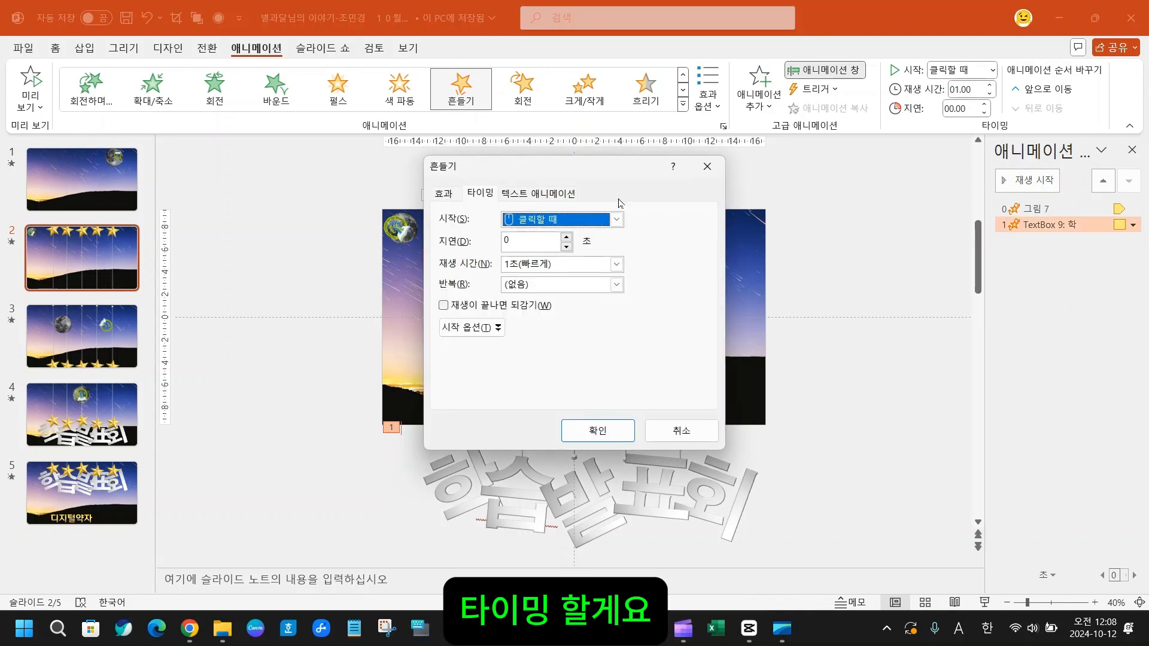
click(616, 220)
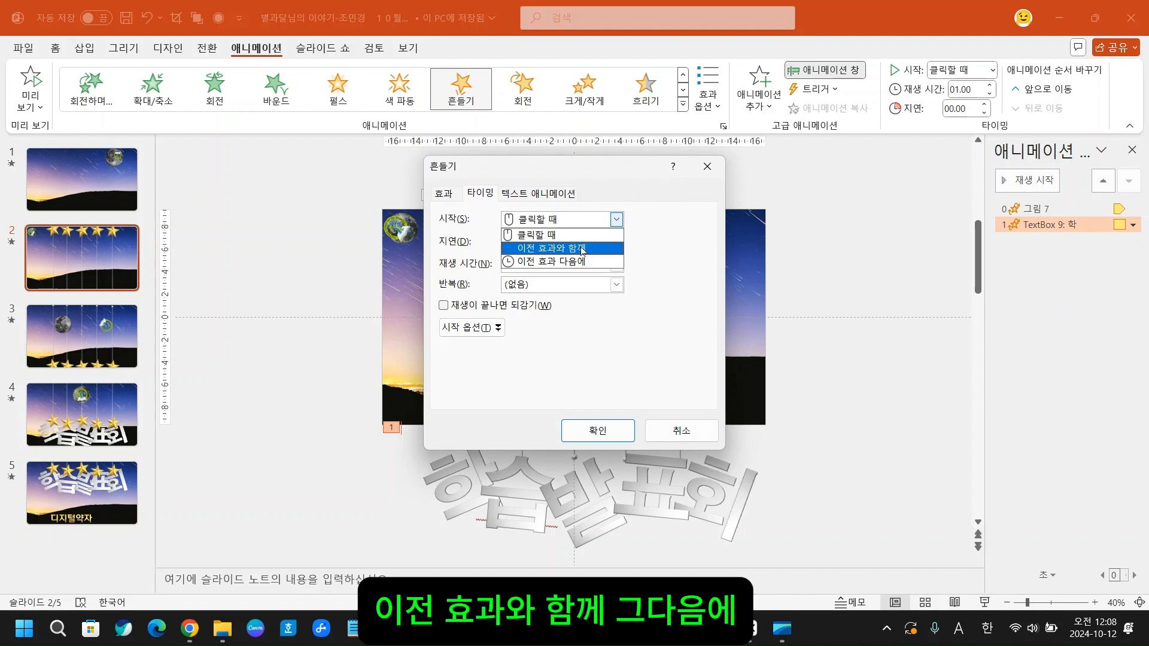
click(582, 249)
click(616, 285)
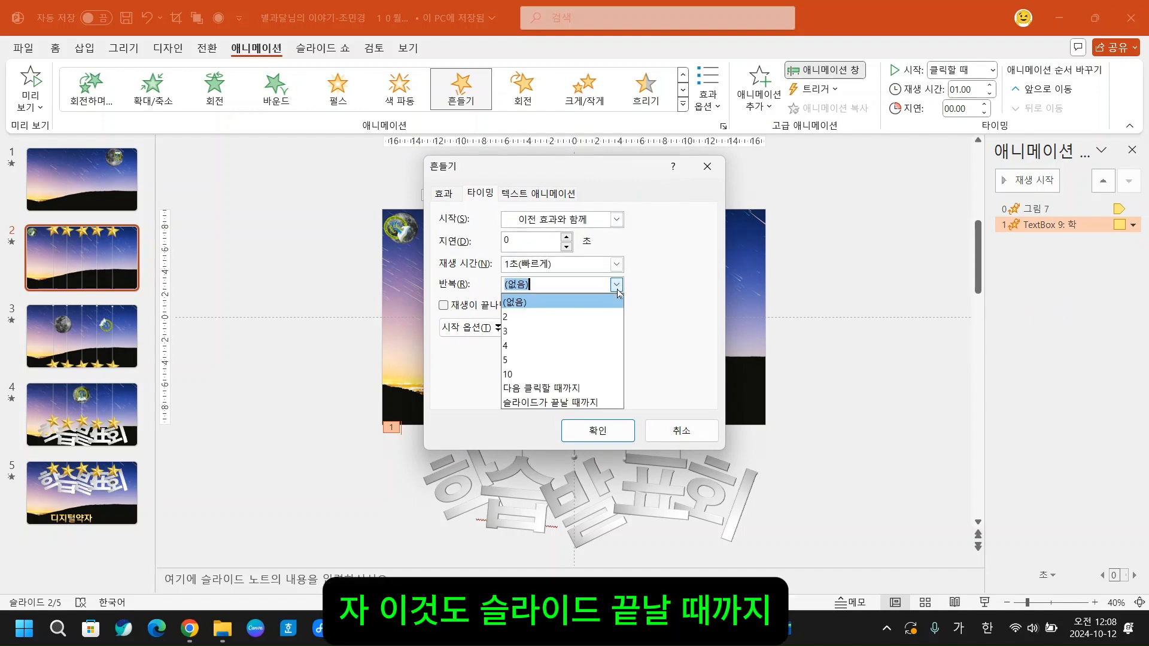
click(563, 403)
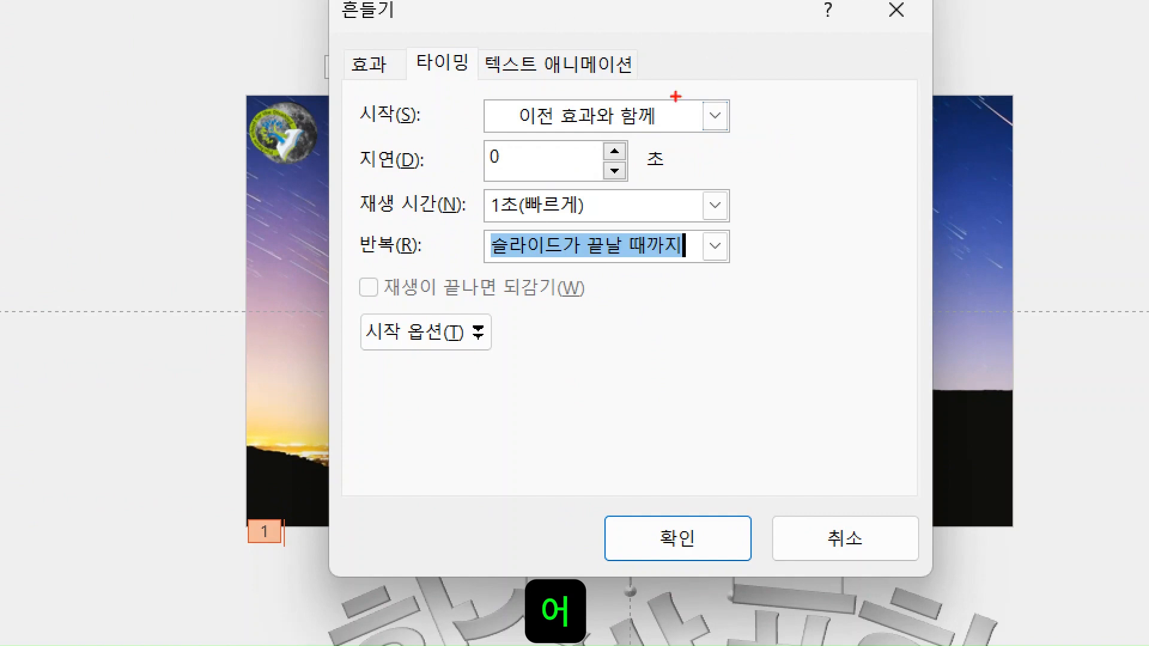
mouse_move(404, 39)
mouse_down()
mouse_move(453, 100)
mouse_move(584, 128)
mouse_move(801, 137)
mouse_up()
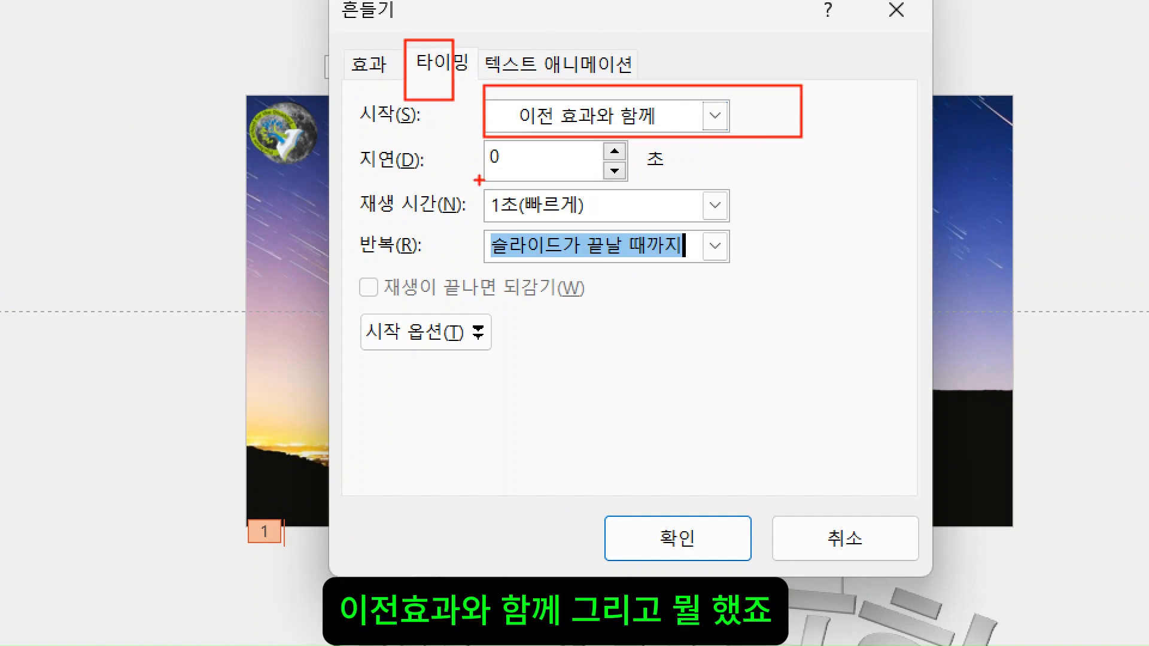
mouse_move(476, 173)
mouse_down()
mouse_move(749, 192)
mouse_move(764, 225)
mouse_up()
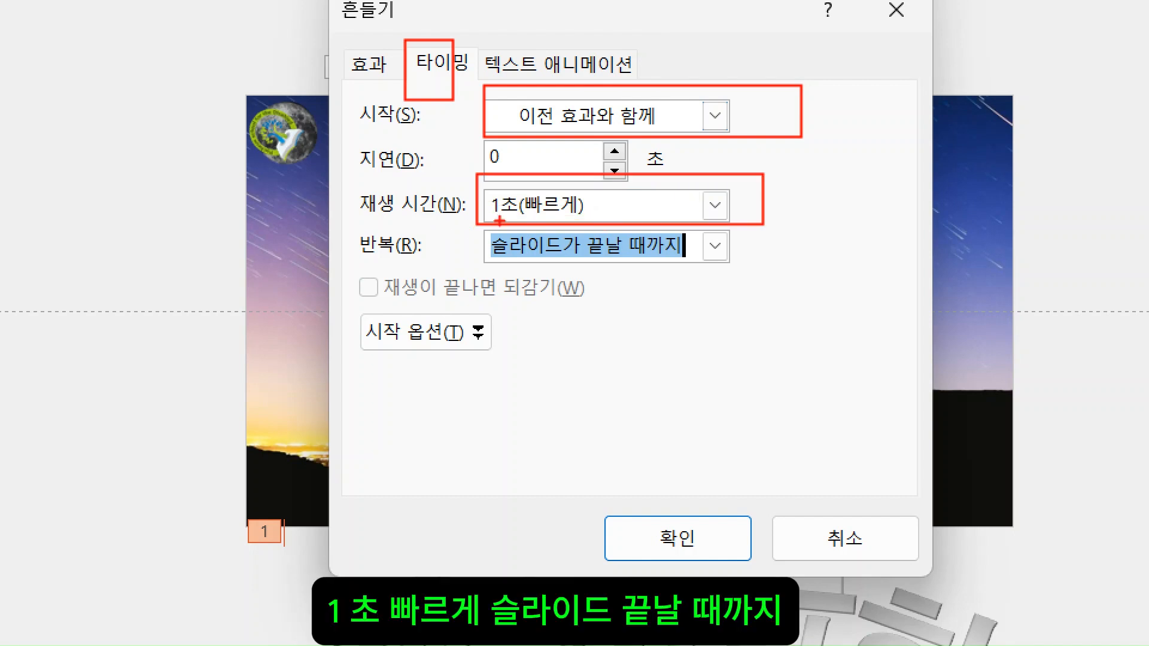
mouse_move(470, 227)
mouse_down()
mouse_move(634, 265)
mouse_move(843, 267)
mouse_move(801, 292)
mouse_move(799, 274)
mouse_up()
mouse_move(576, 477)
mouse_down()
mouse_move(777, 604)
mouse_move(777, 579)
mouse_up()
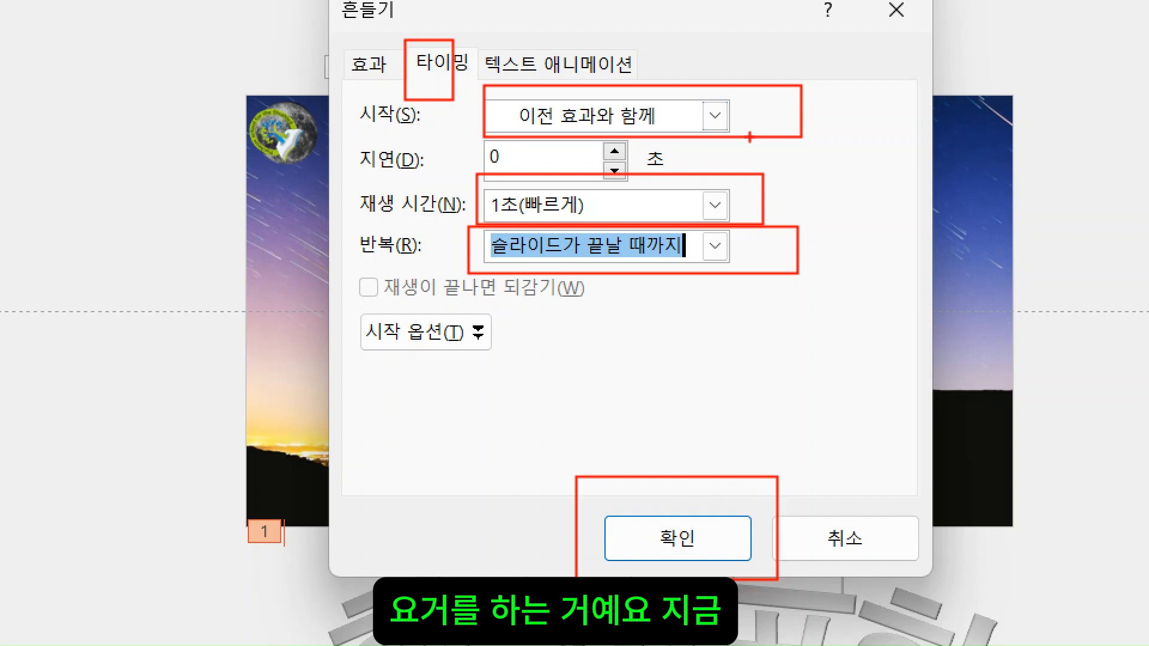
mouse_move(811, 170)
mouse_down()
mouse_move(842, 230)
mouse_move(905, 149)
mouse_up()
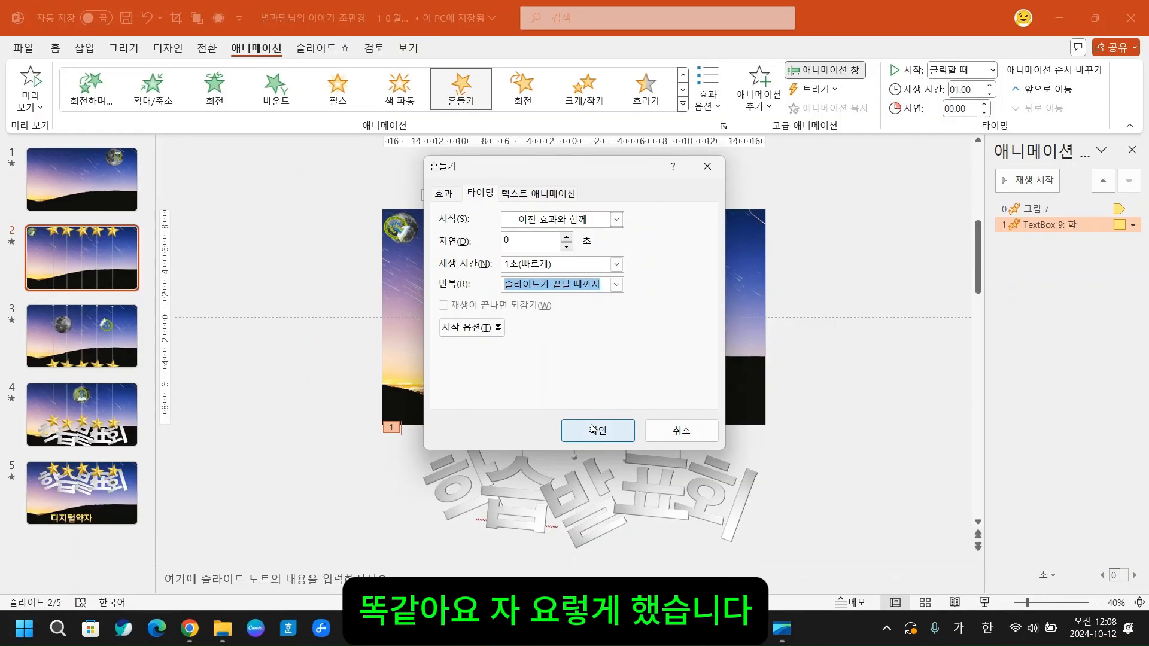
- Apply the 학 letter's timing settings and briefly select the leftmost star together with the 학 letter
click(677, 538)
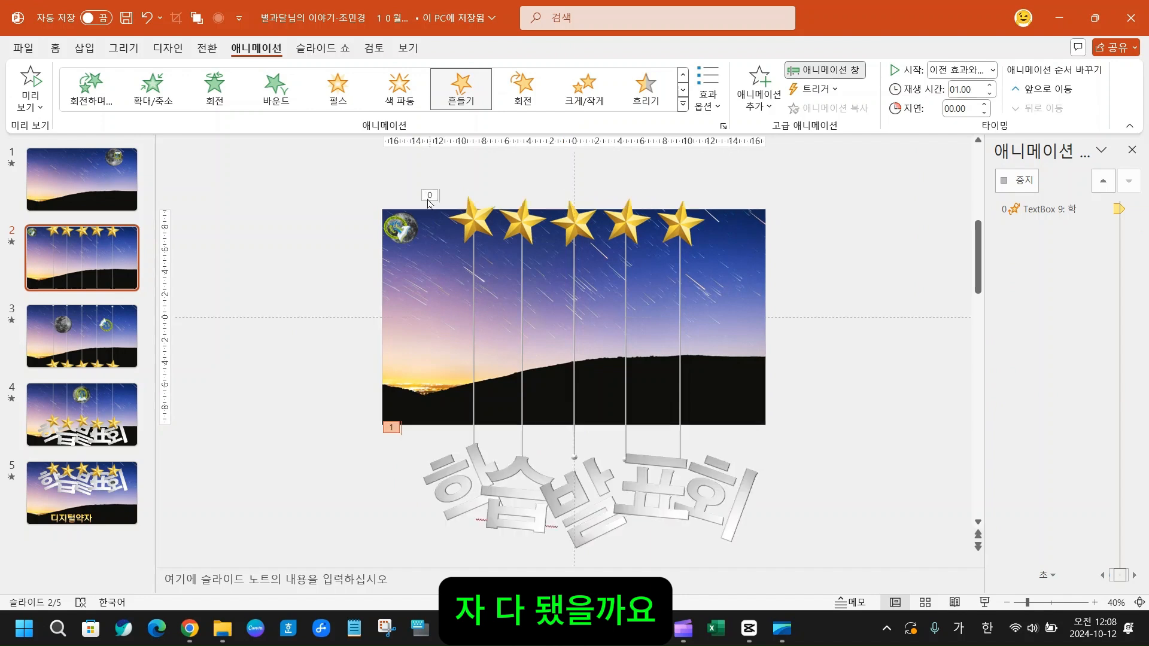
click(470, 219)
shift+click(460, 491)
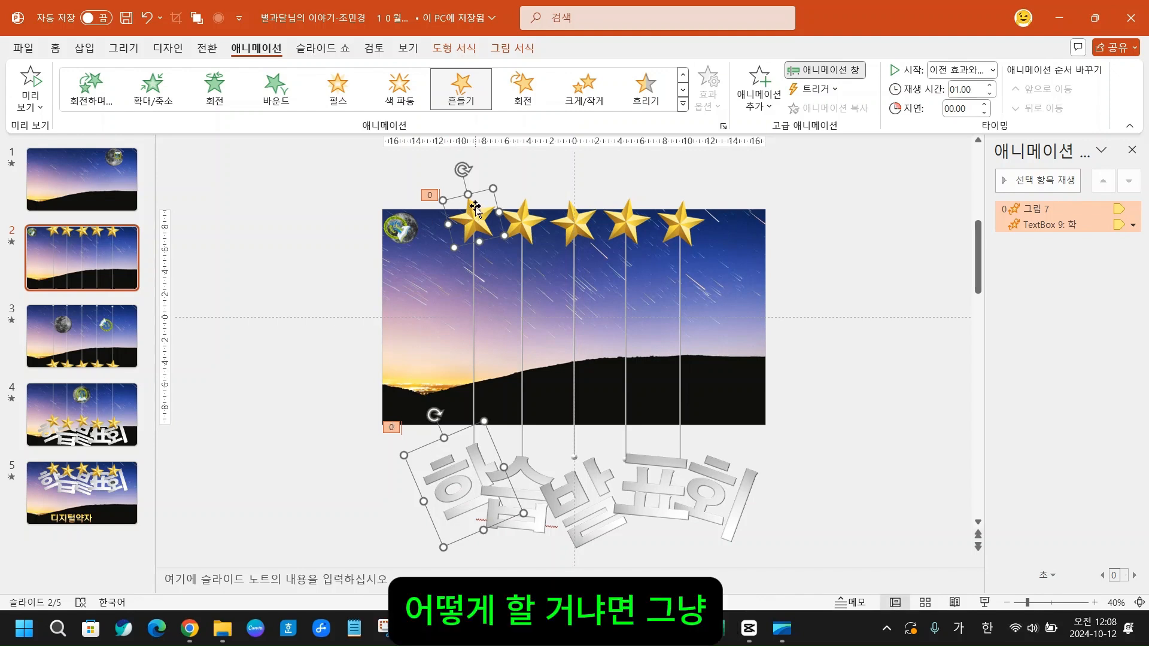
click(862, 305)
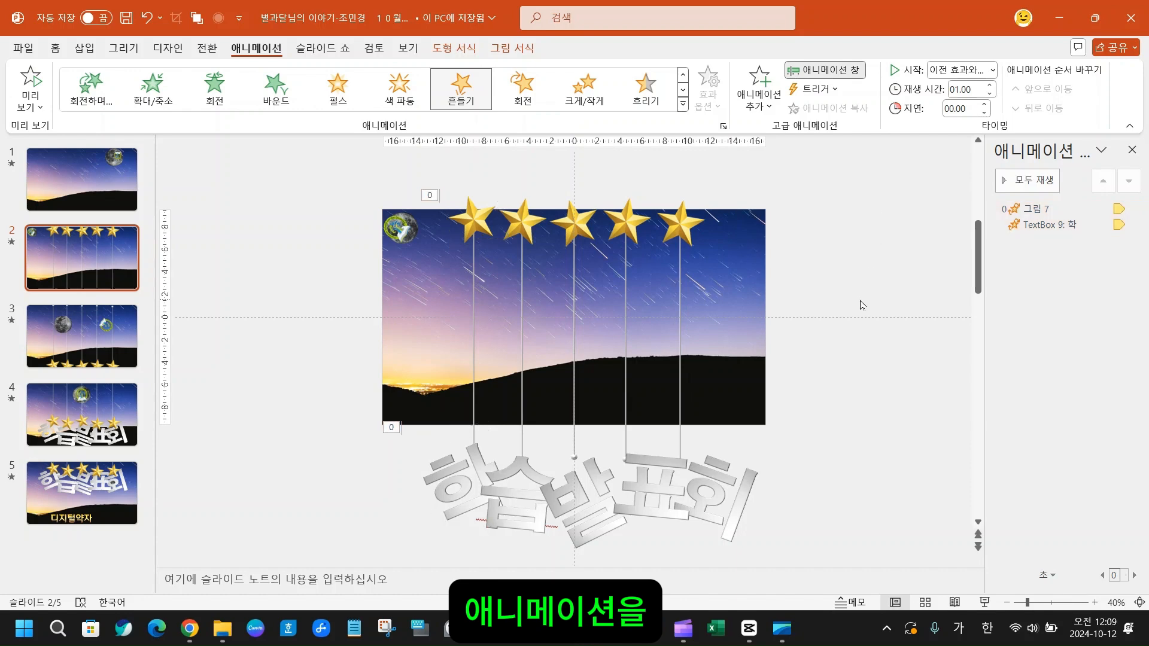
- Compare whether animation copying is available for the animated leftmost star, no selection, and the unanimated rightmost star on slide 2
click(469, 225)
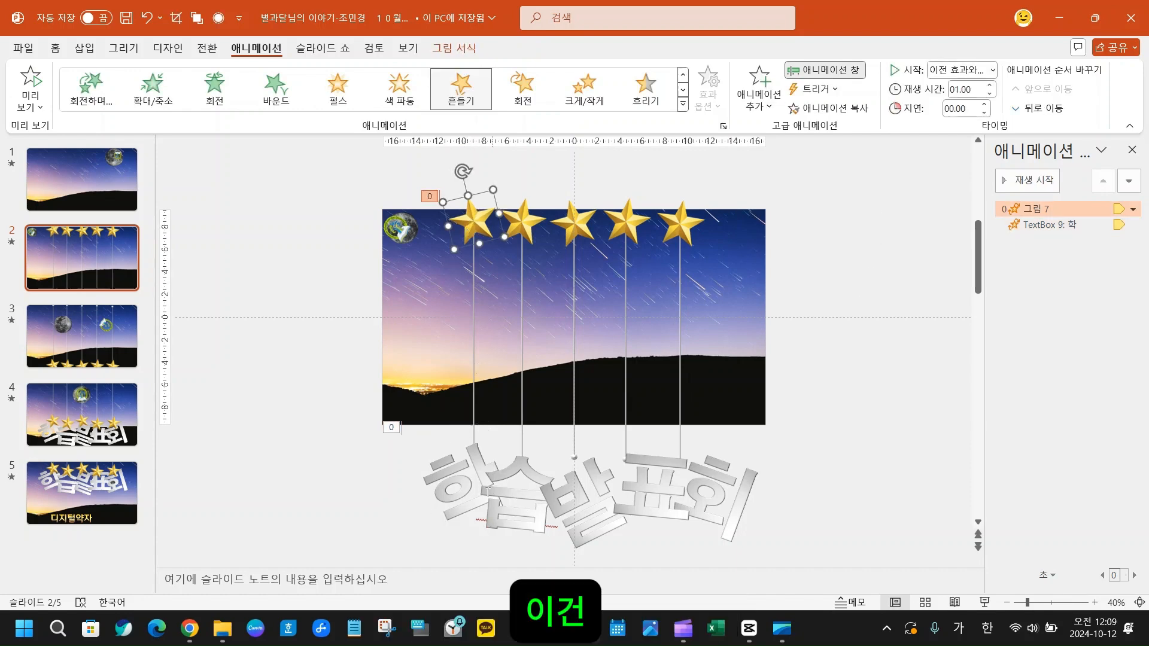
click(488, 493)
click(470, 219)
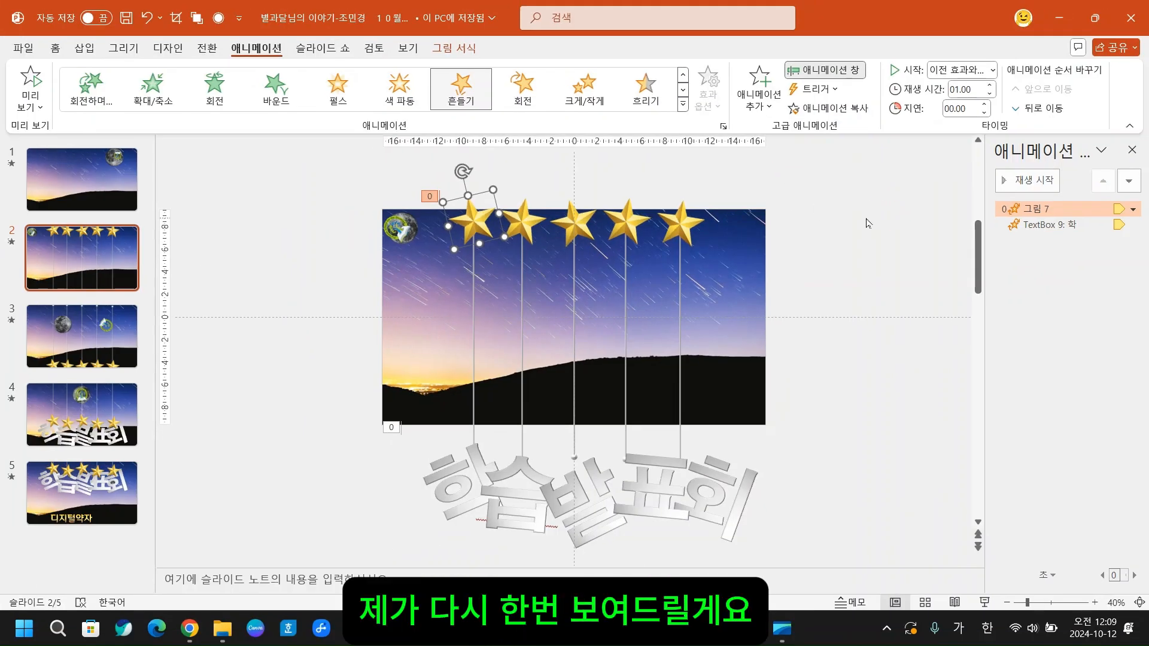
click(1000, 321)
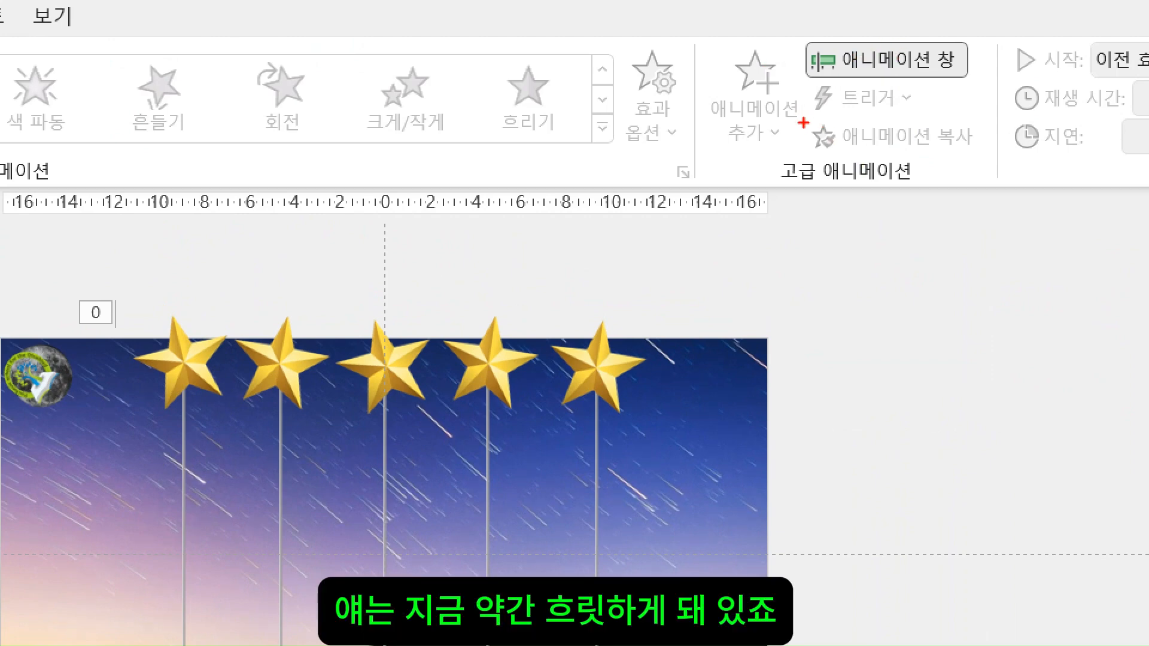
drag(791, 113, 988, 160)
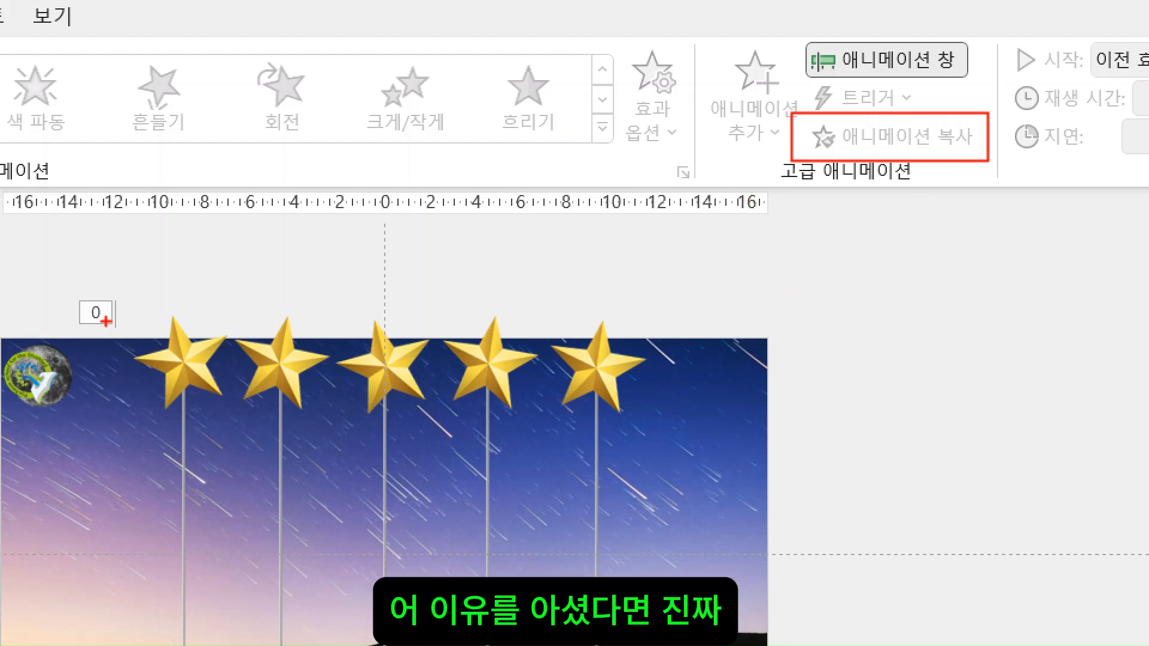
mouse_move(110, 300)
mouse_down()
mouse_move(159, 365)
mouse_move(251, 424)
mouse_move(221, 410)
mouse_move(236, 425)
mouse_up()
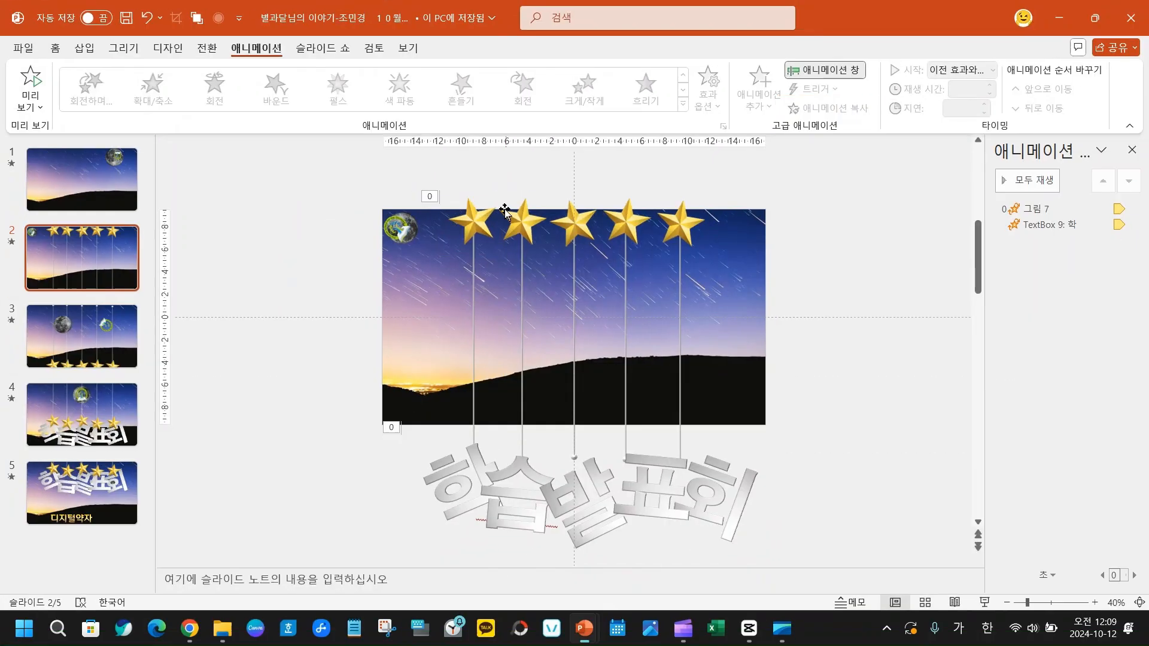
click(173, 365)
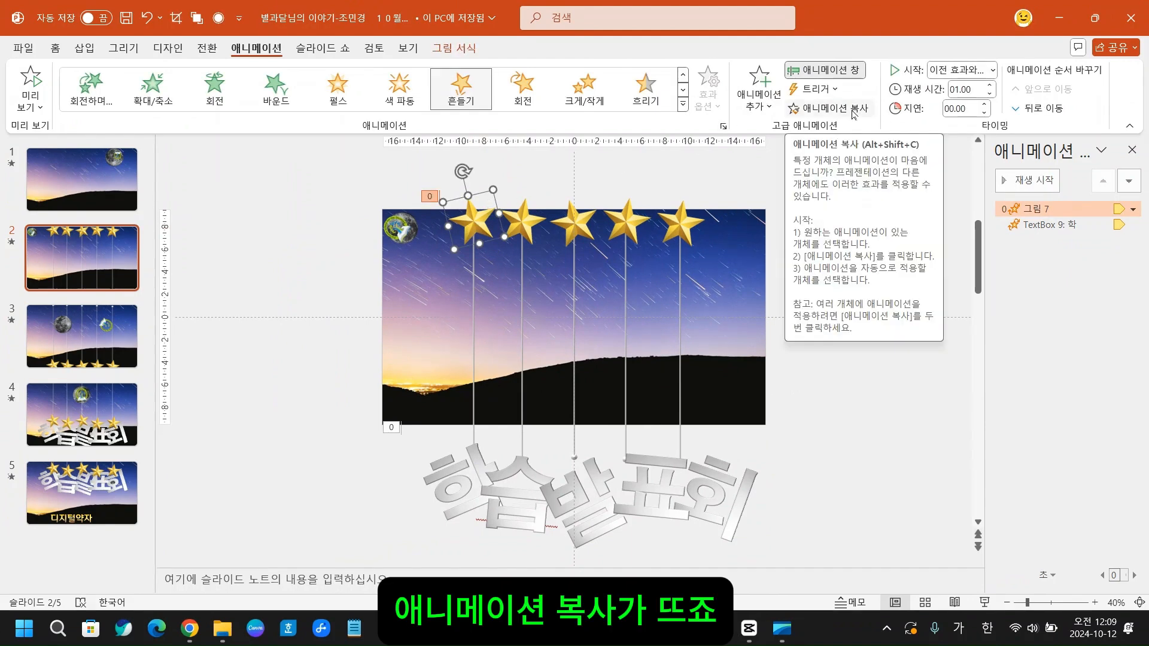
click(824, 430)
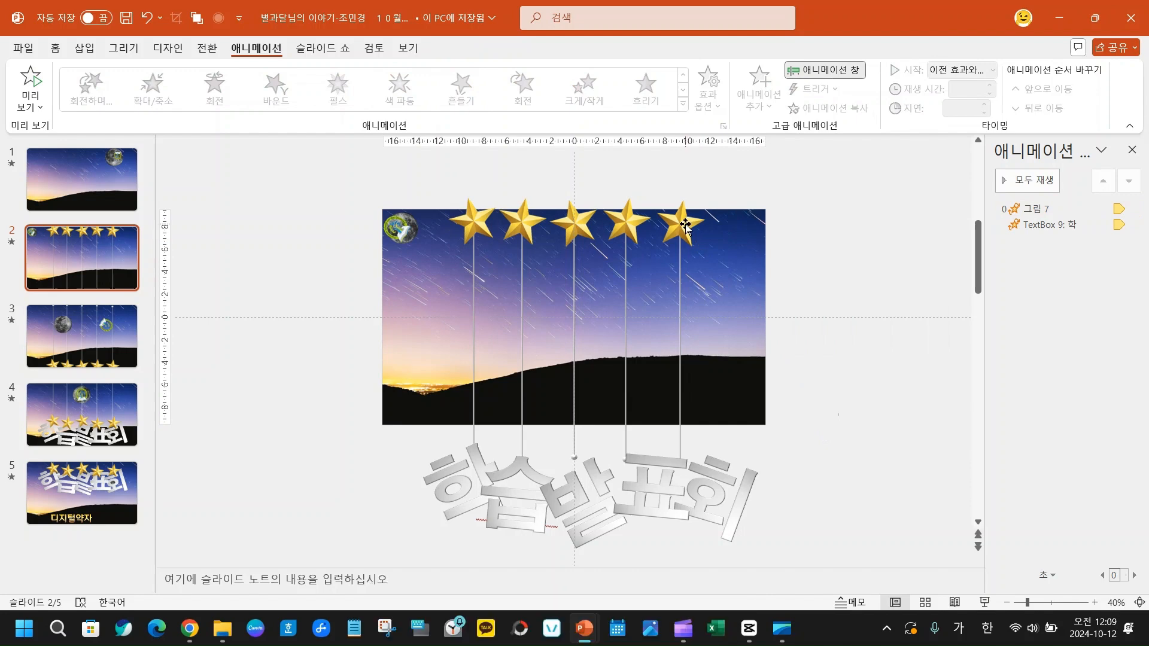
click(685, 226)
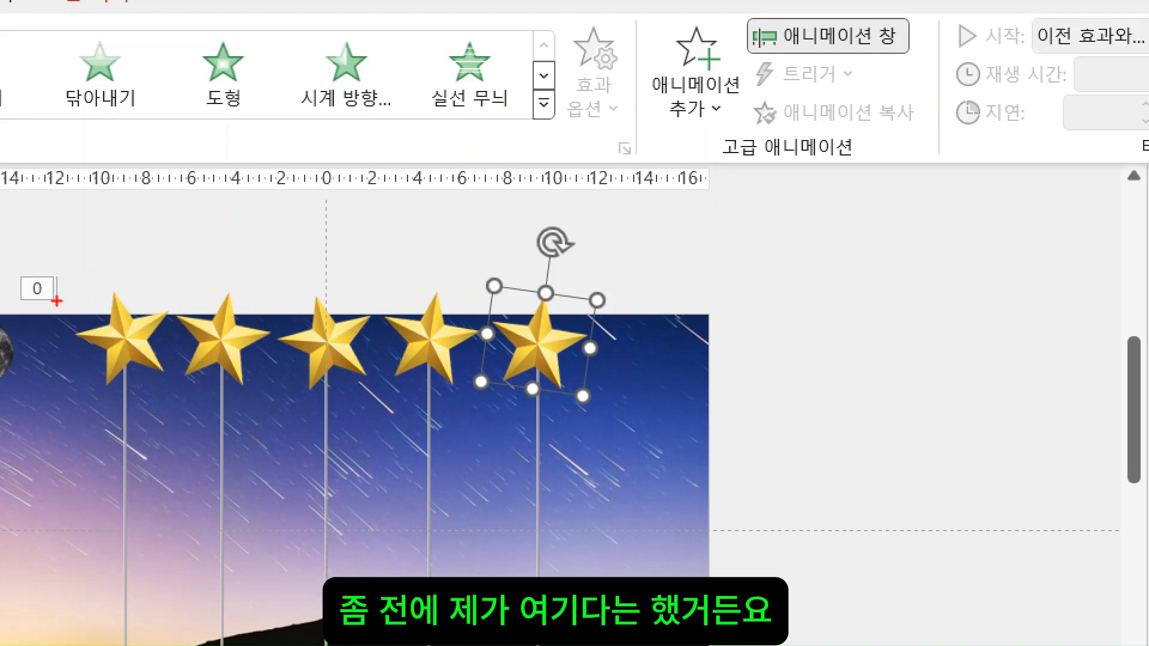
drag(55, 272, 163, 411)
drag(474, 251, 651, 441)
drag(734, 91, 944, 148)
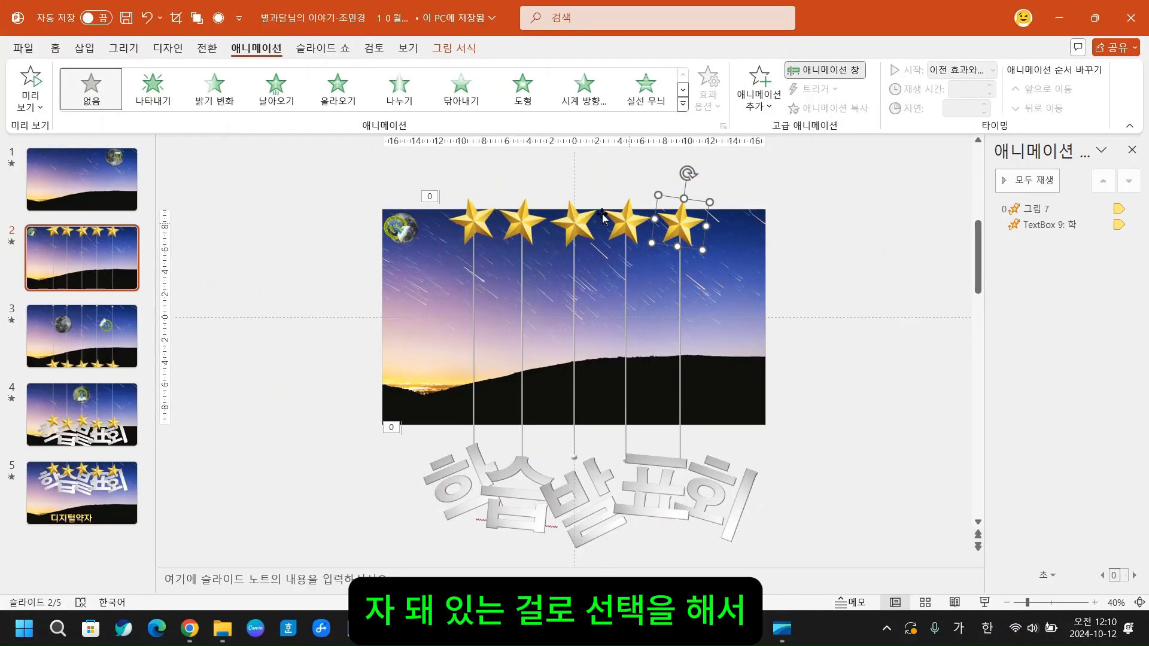
click(116, 355)
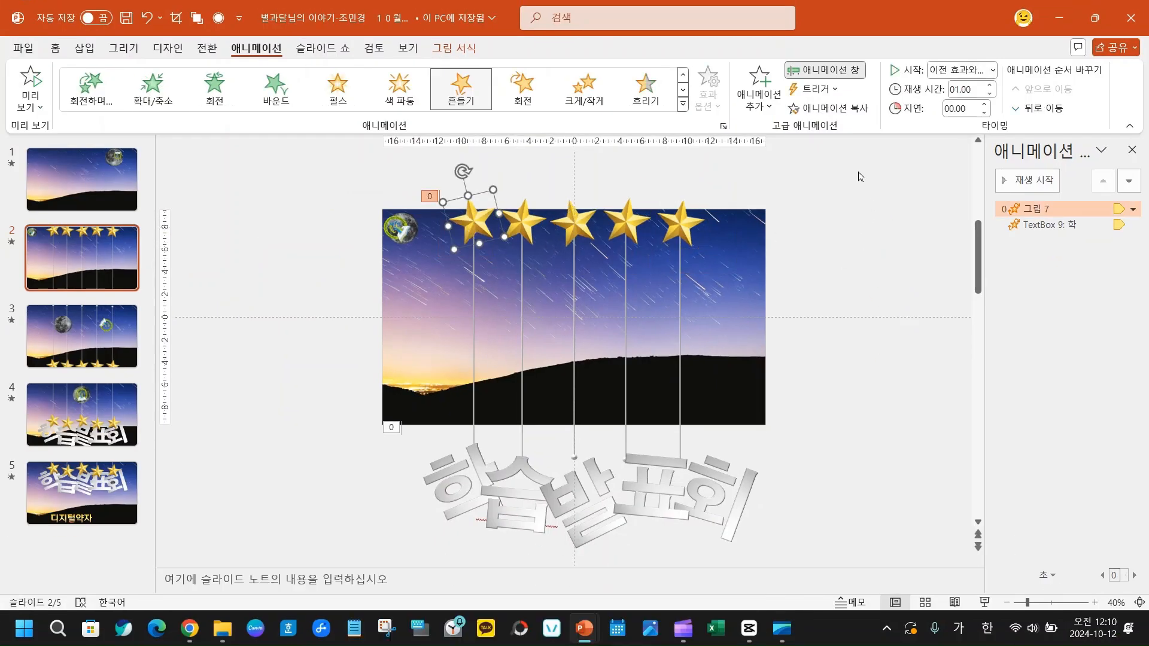
click(853, 108)
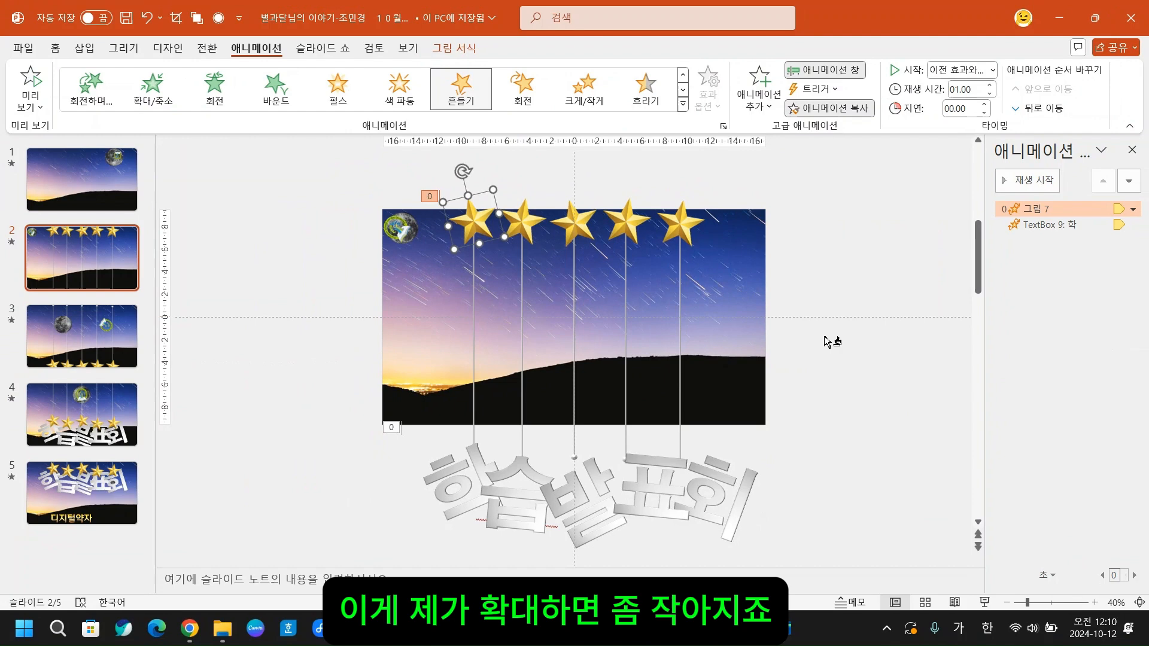
click(879, 427)
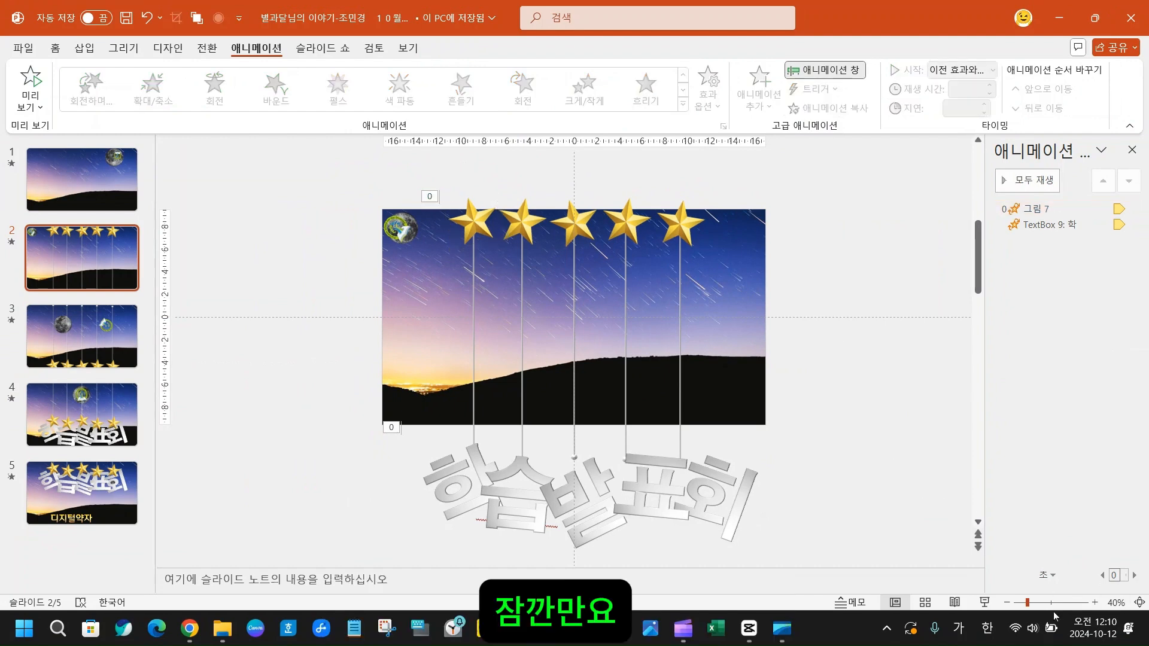
- Copy the leftmost star's 흔들기 animation onto the second star on slide 2
click(1070, 603)
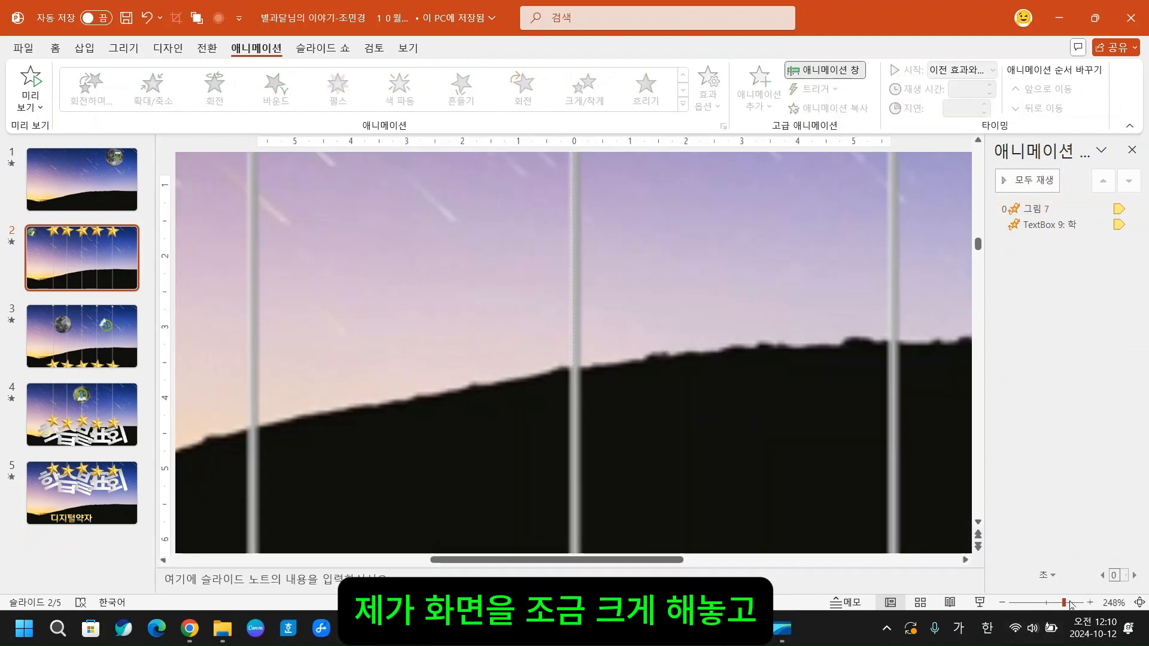
scroll(389, 297, up, 5)
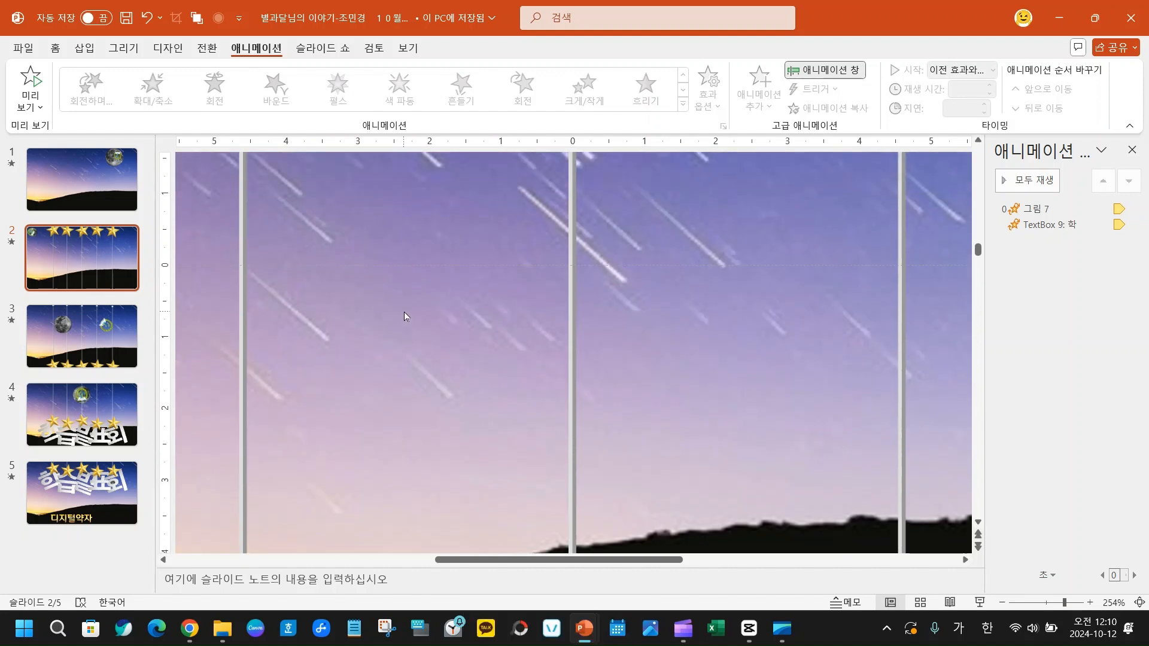
click(1051, 602)
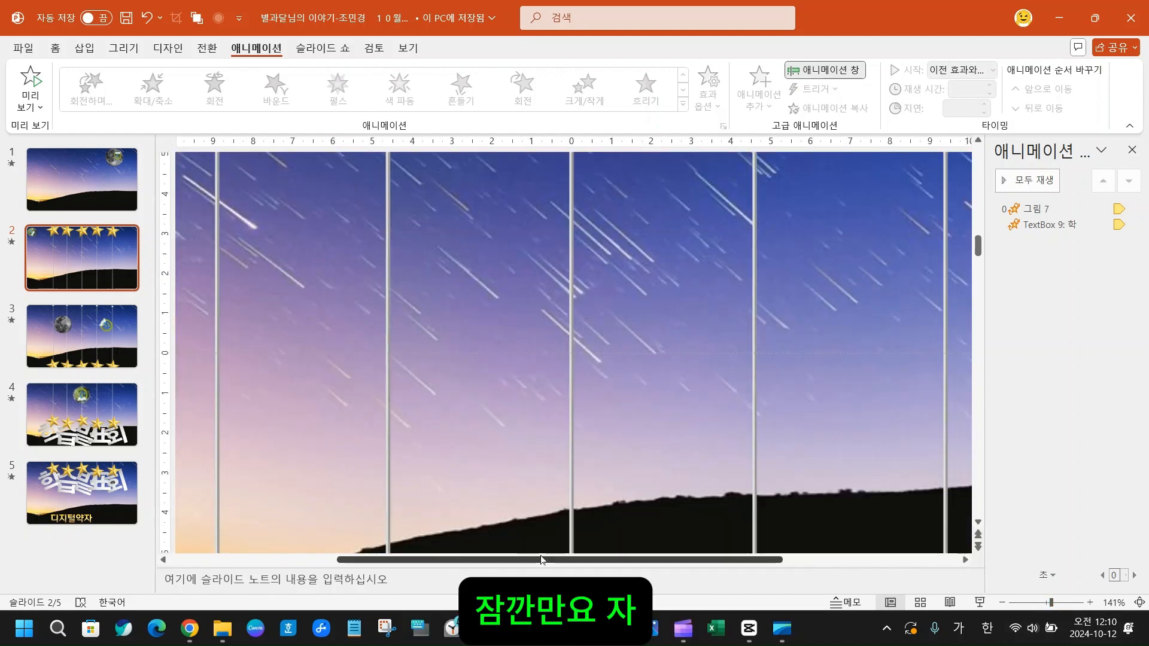
scroll(393, 551, down, 1)
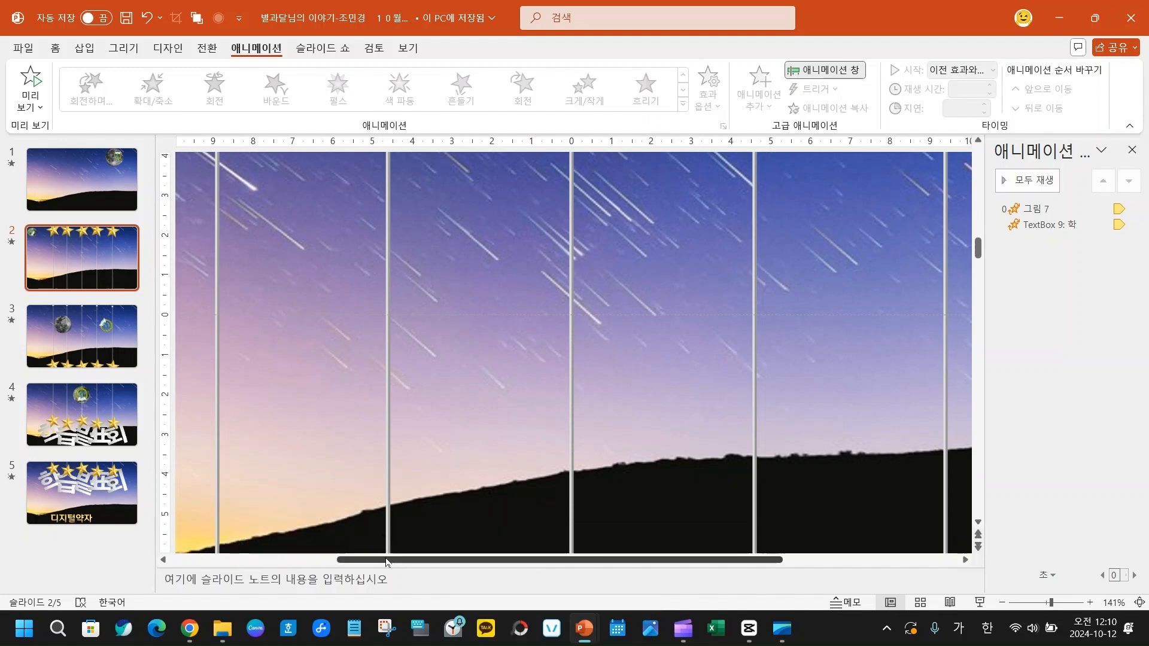
drag(387, 563, 220, 564)
scroll(235, 450, up, 5)
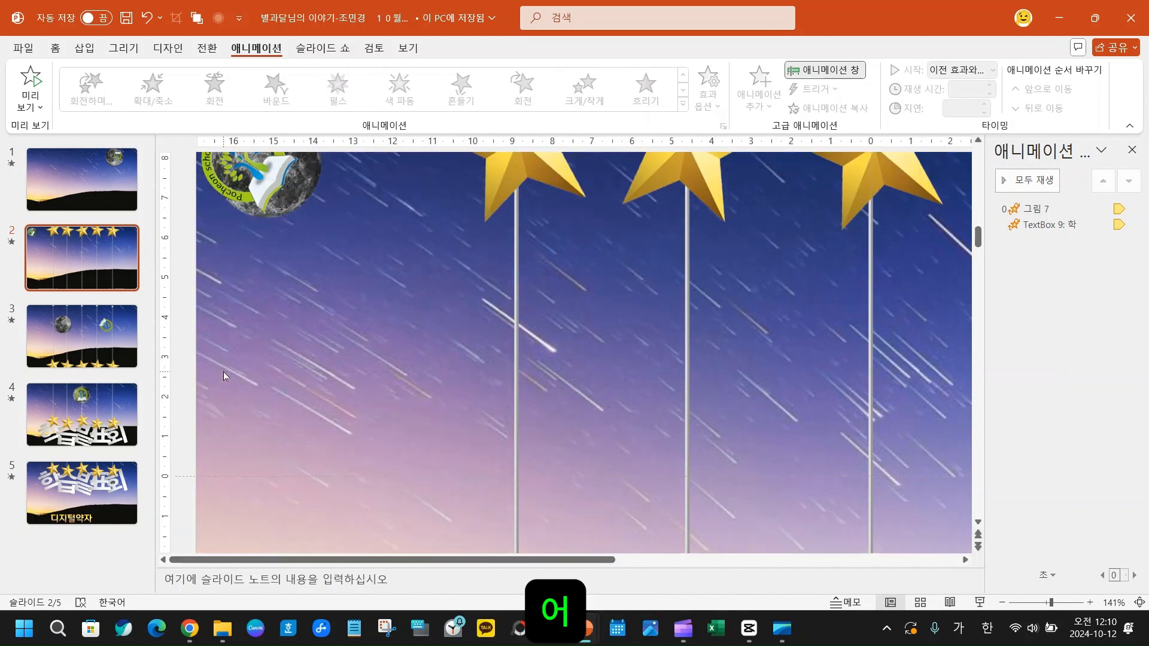
scroll(275, 302, up, 2)
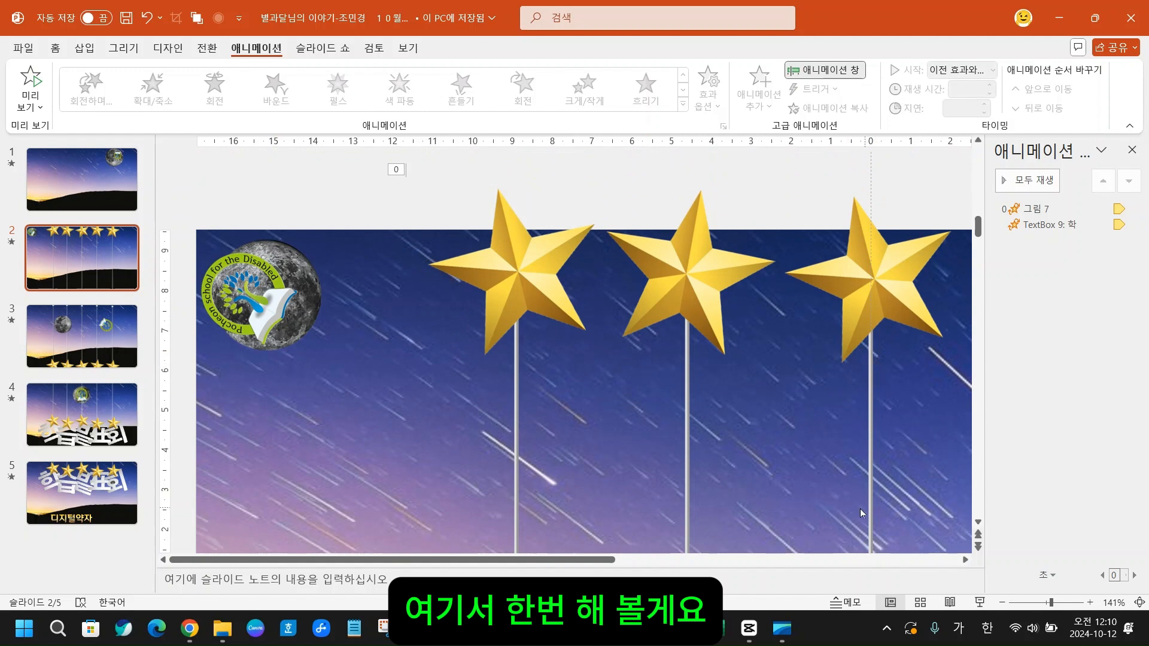
drag(610, 561, 730, 560)
click(293, 279)
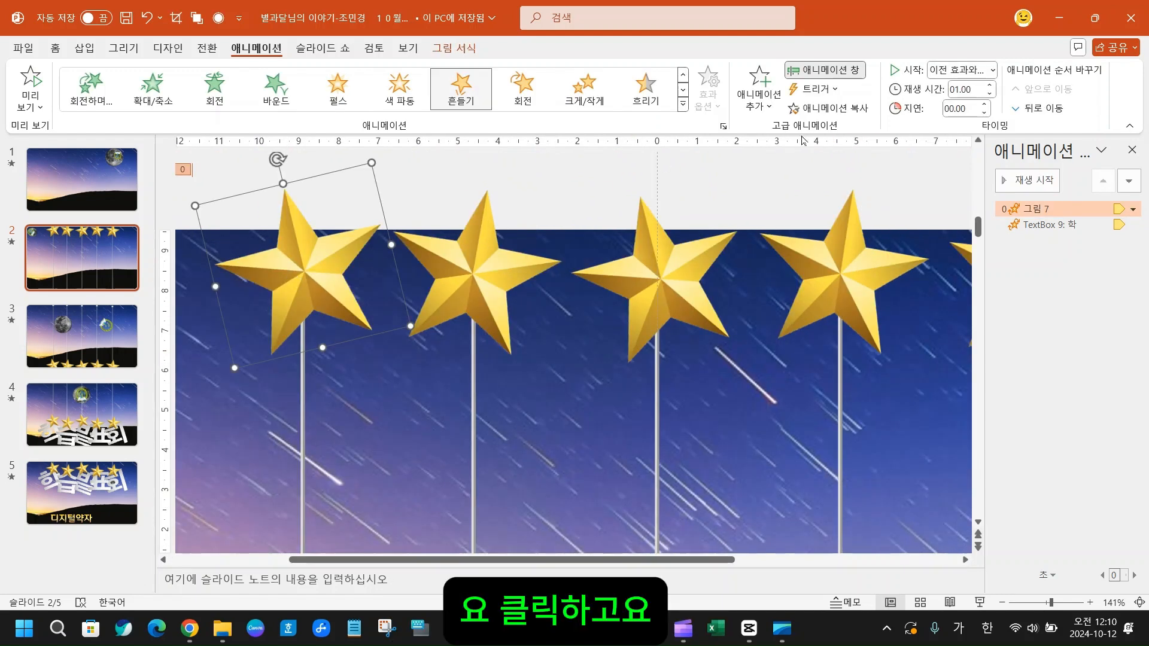
click(847, 109)
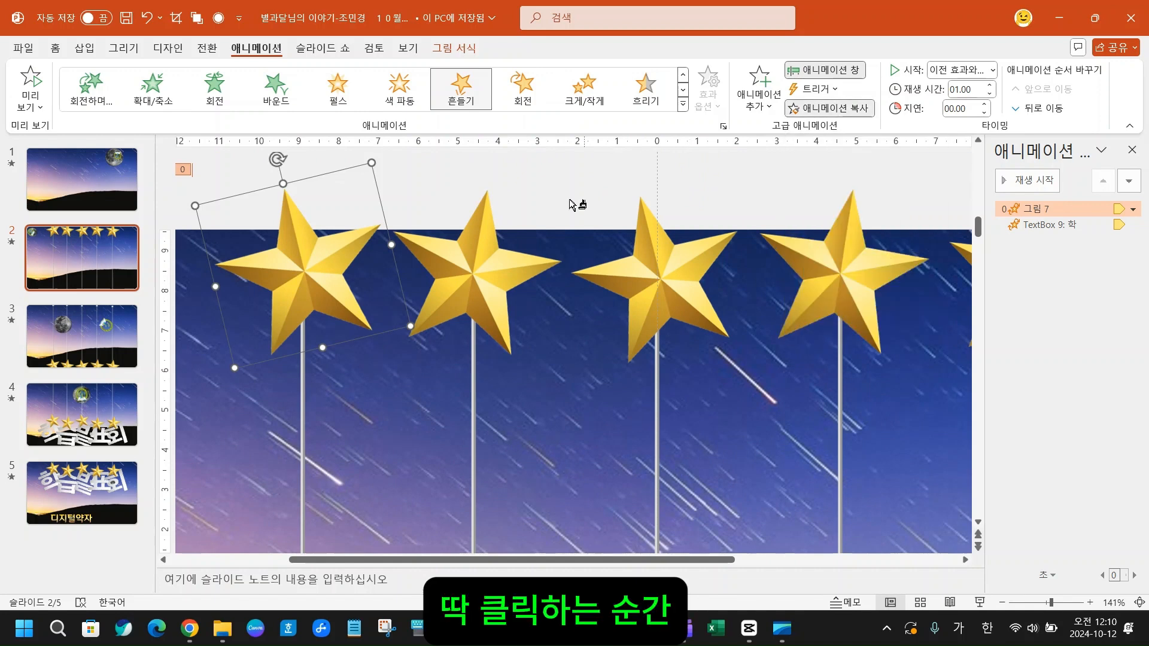
click(459, 254)
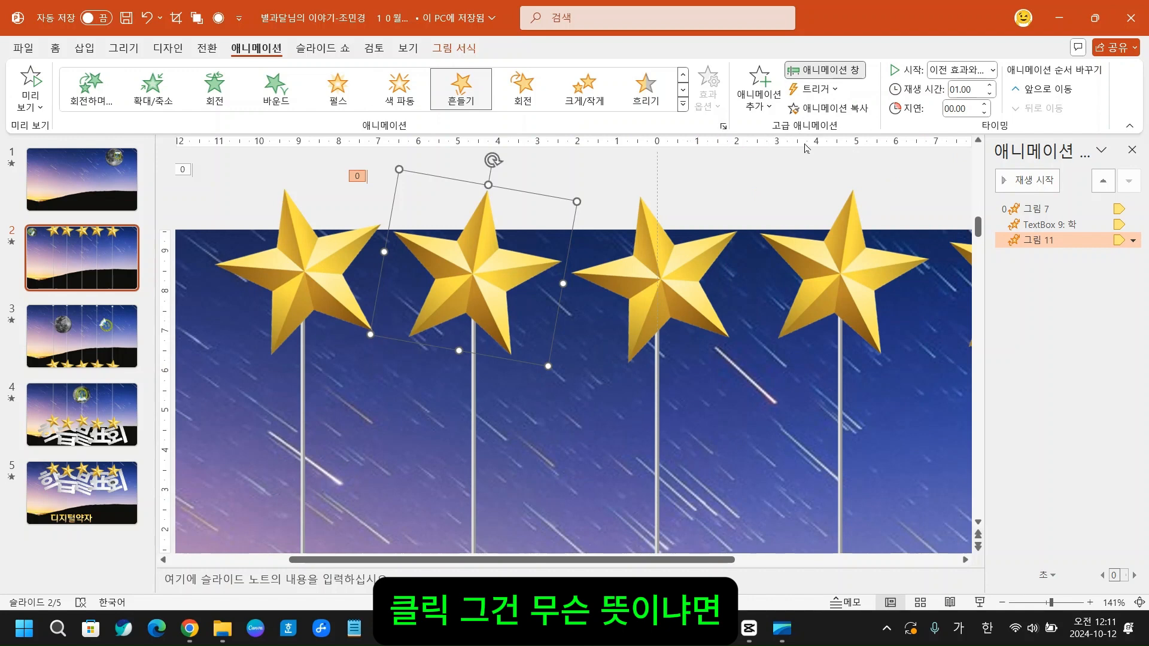
- Copy the second star's 흔들기 animation onto the third, fourth and fifth stars, keeping animation copying active for several objects
click(819, 112)
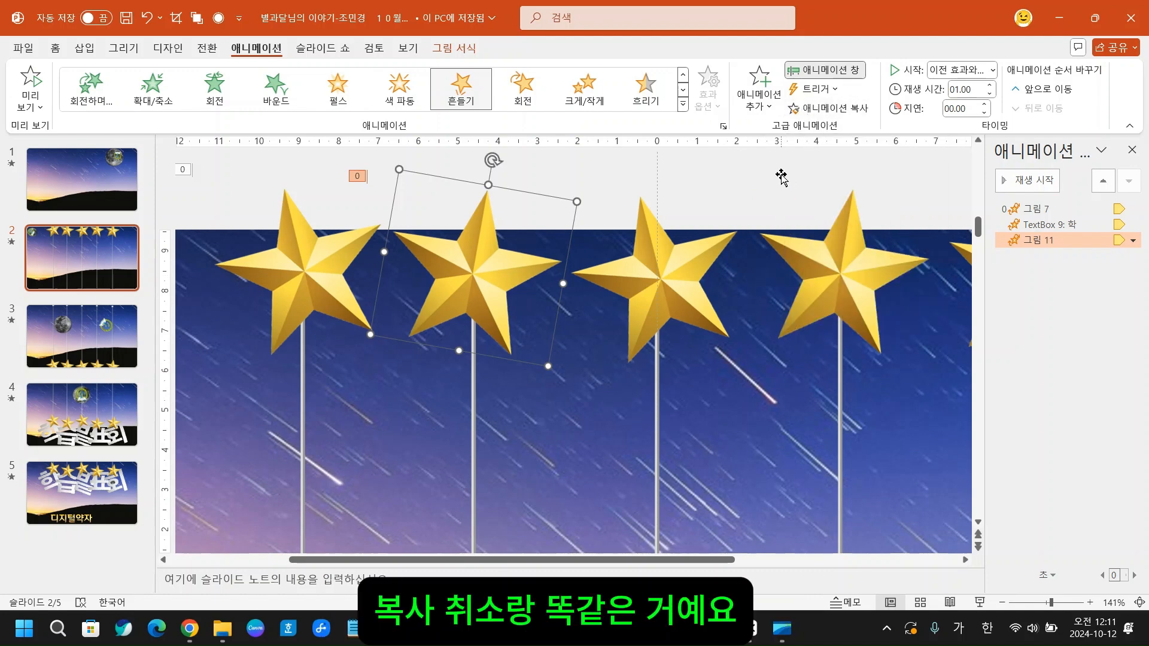
double_click(820, 111)
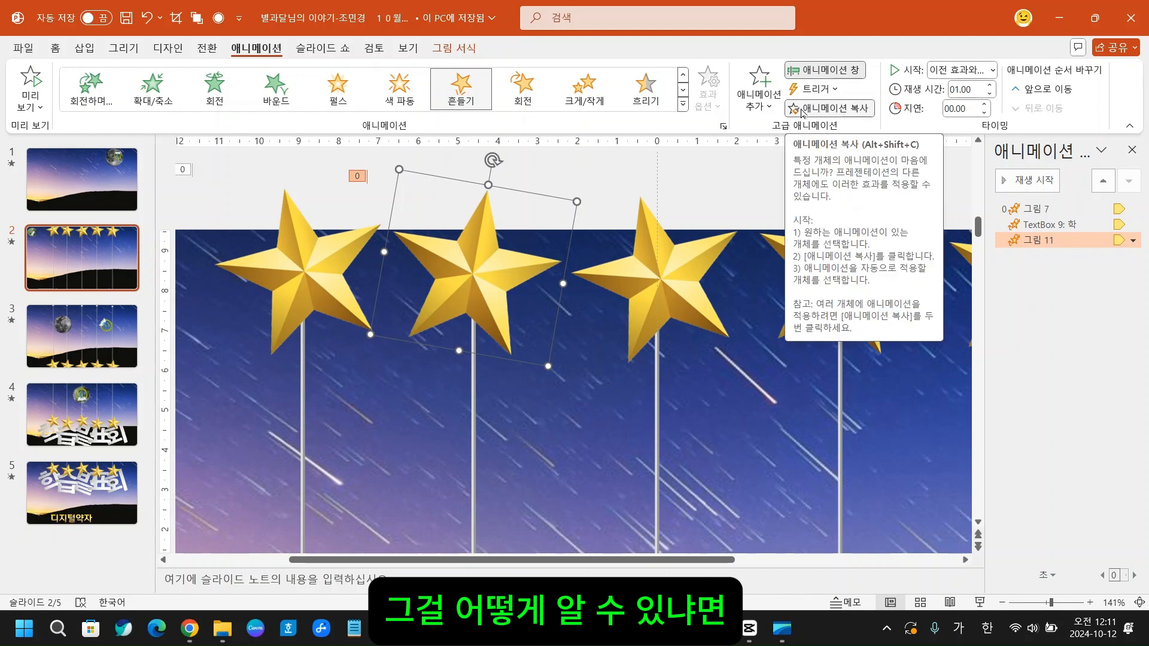
click(652, 268)
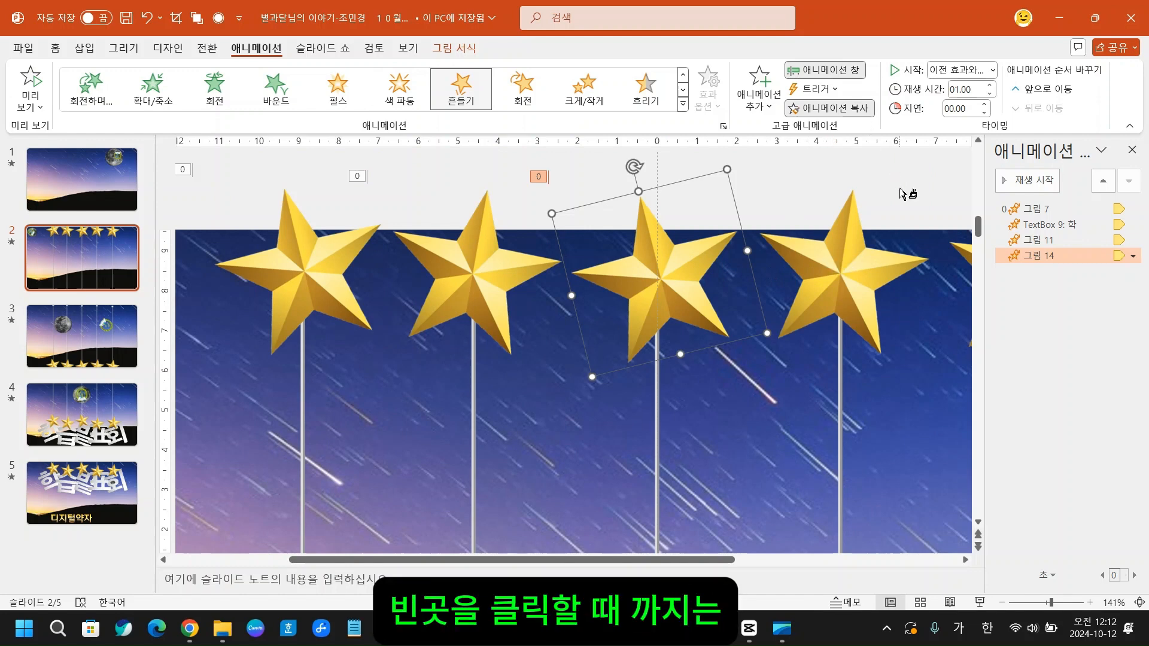
click(829, 262)
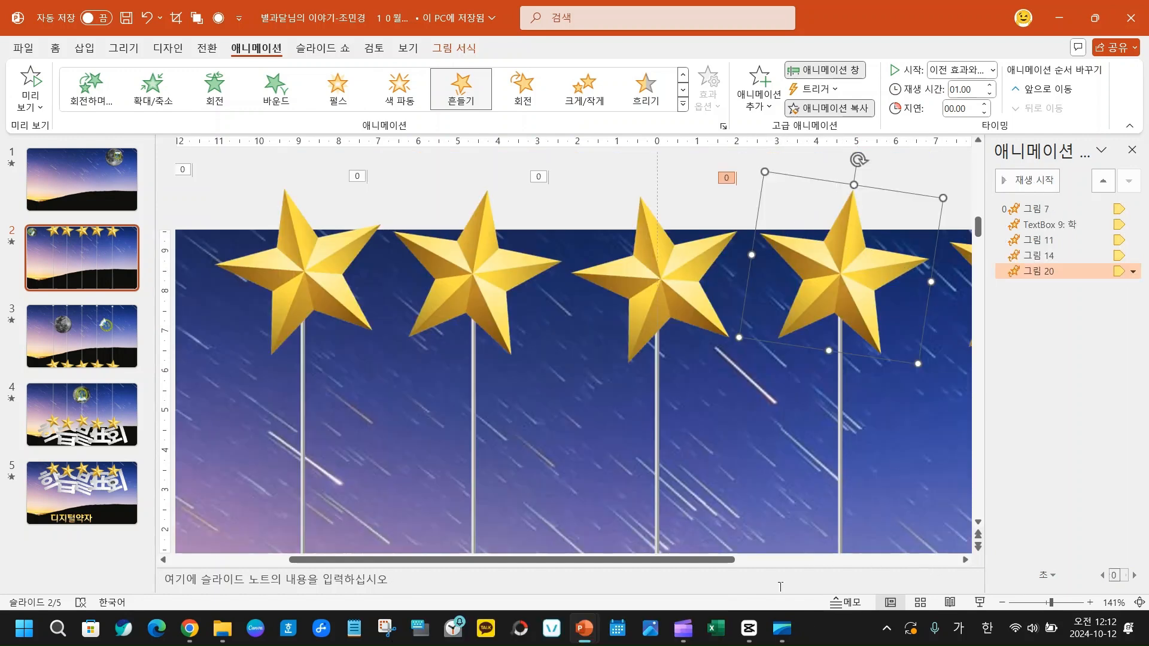
drag(712, 560, 804, 560)
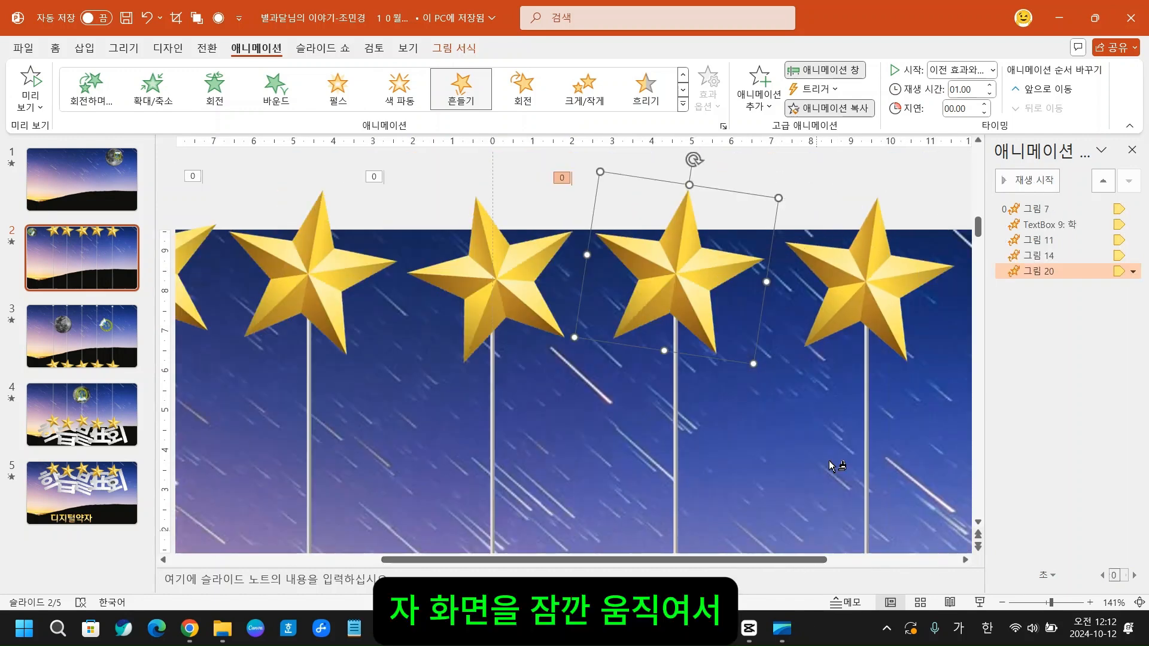
click(845, 282)
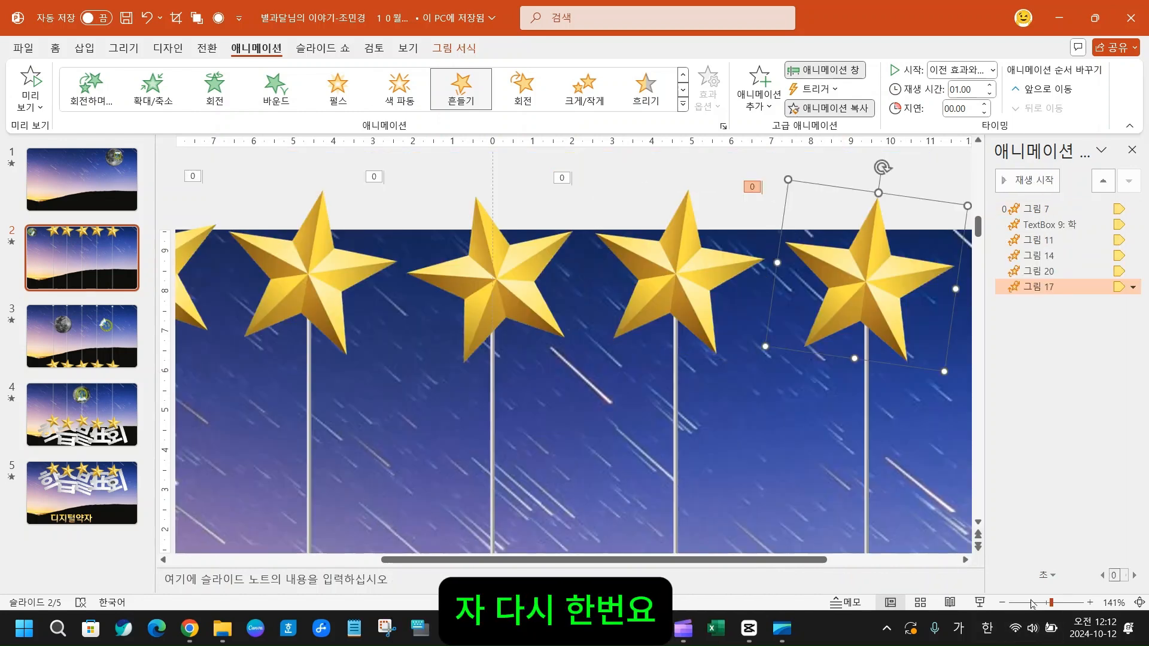
- Apply the copied 흔들기 animation to the 습, 발, 표 and 회 letters below slide 2
click(1031, 603)
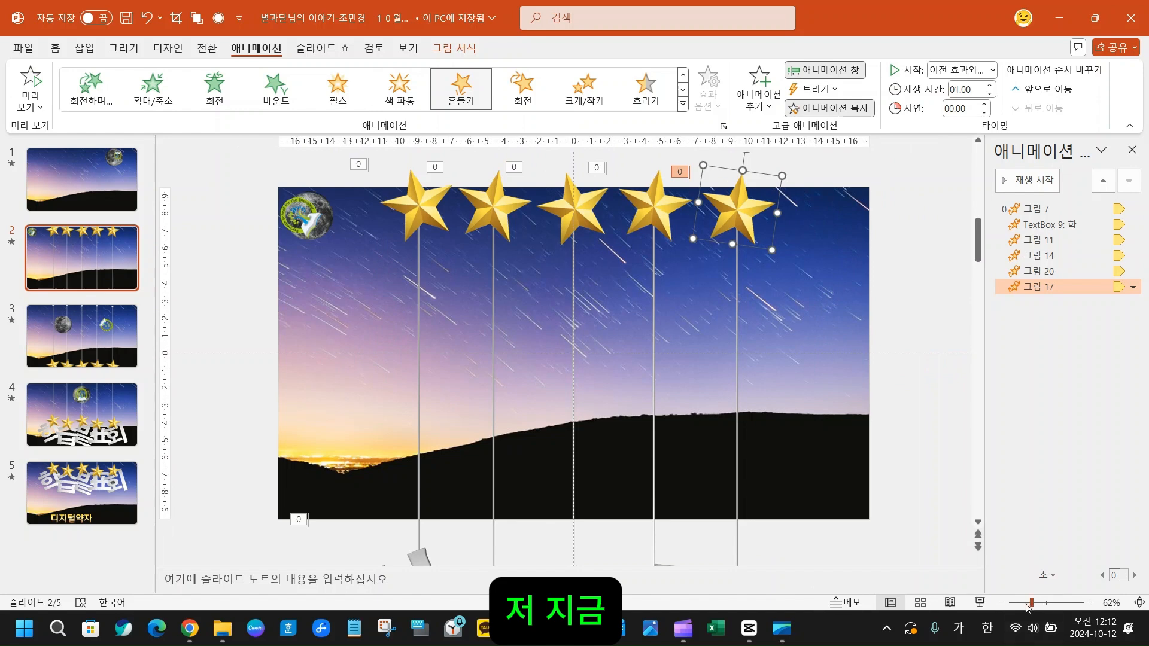
click(1021, 603)
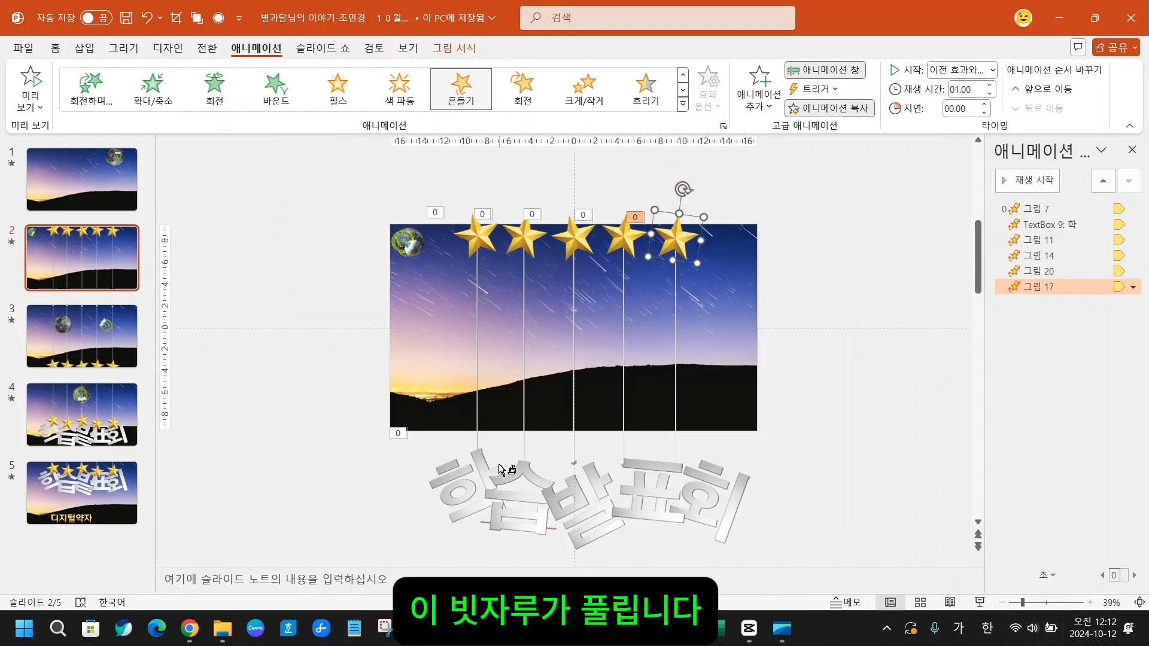
click(506, 502)
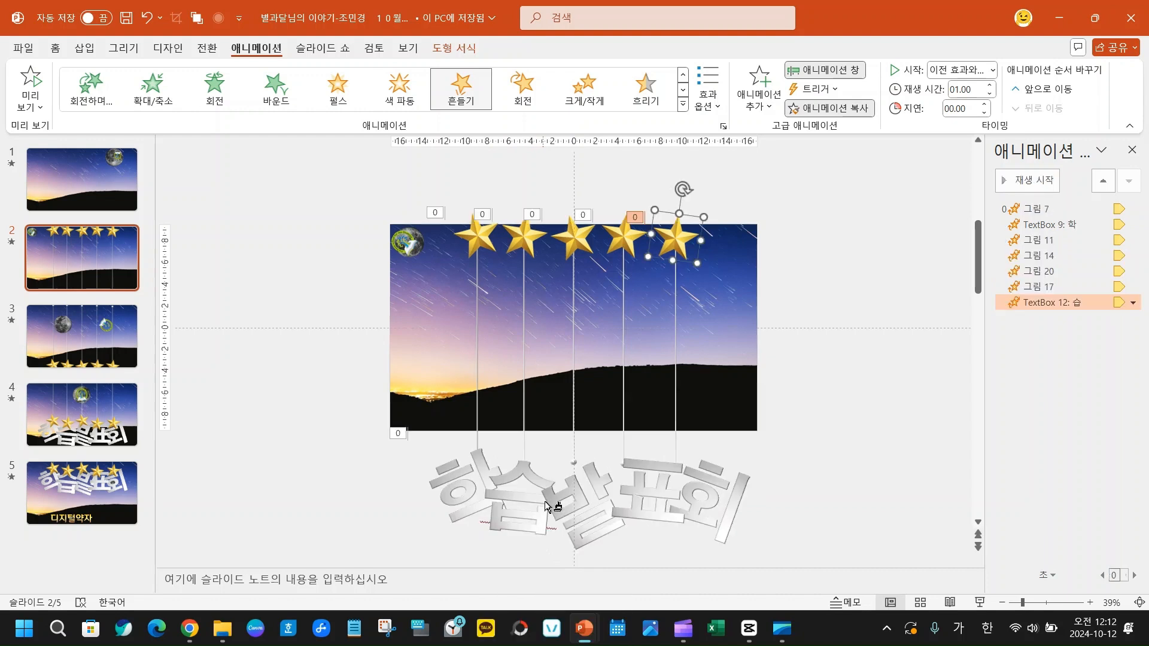
click(576, 514)
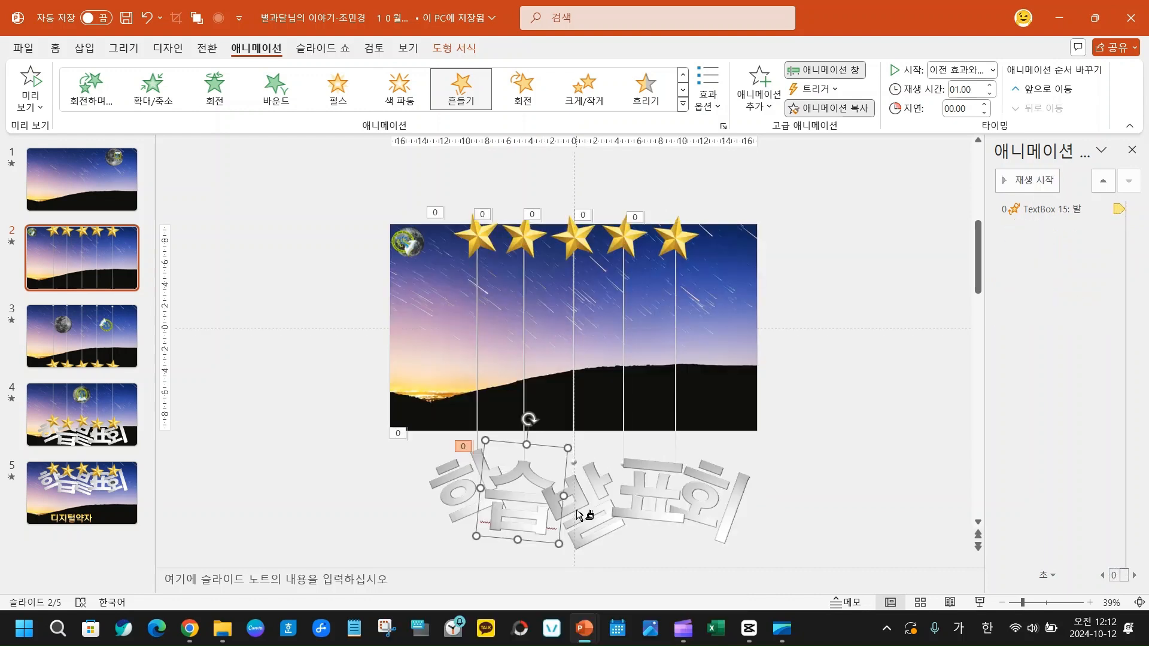
click(646, 495)
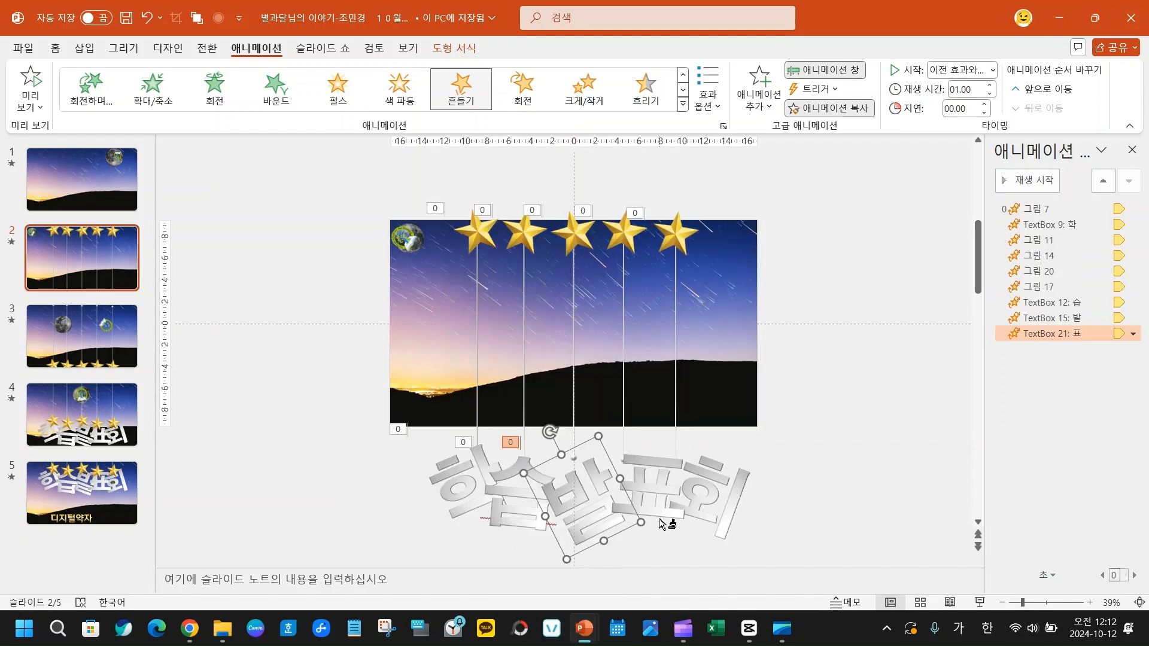
click(712, 506)
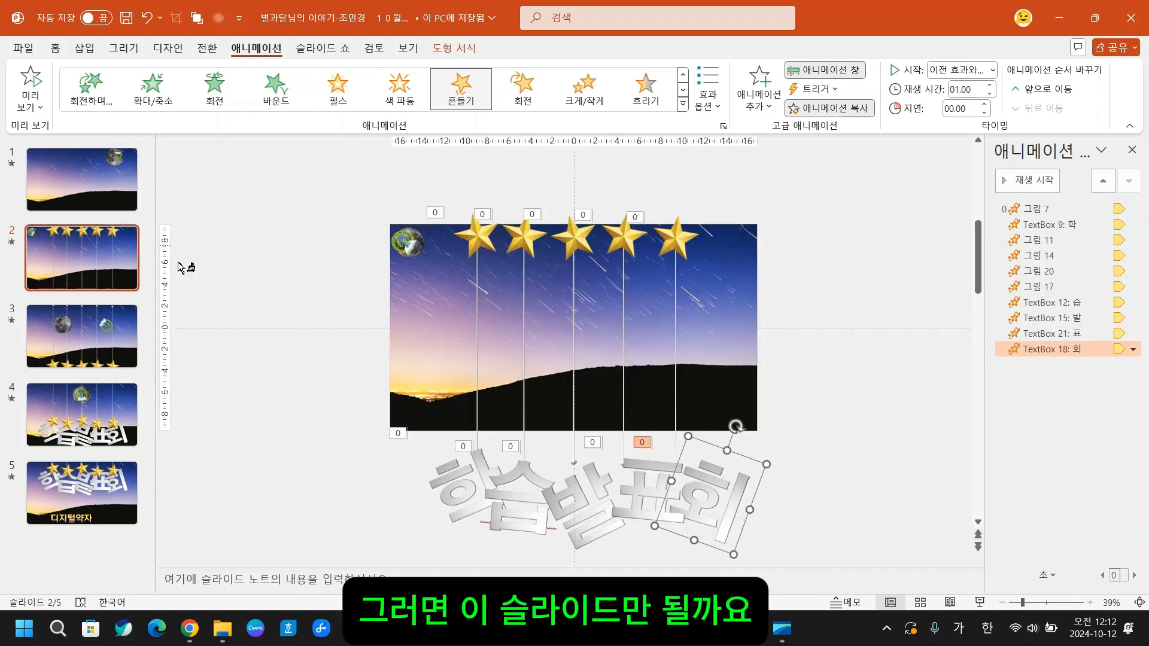
- Copy the 흔들기 animation onto the leftmost star on slide 3
click(102, 339)
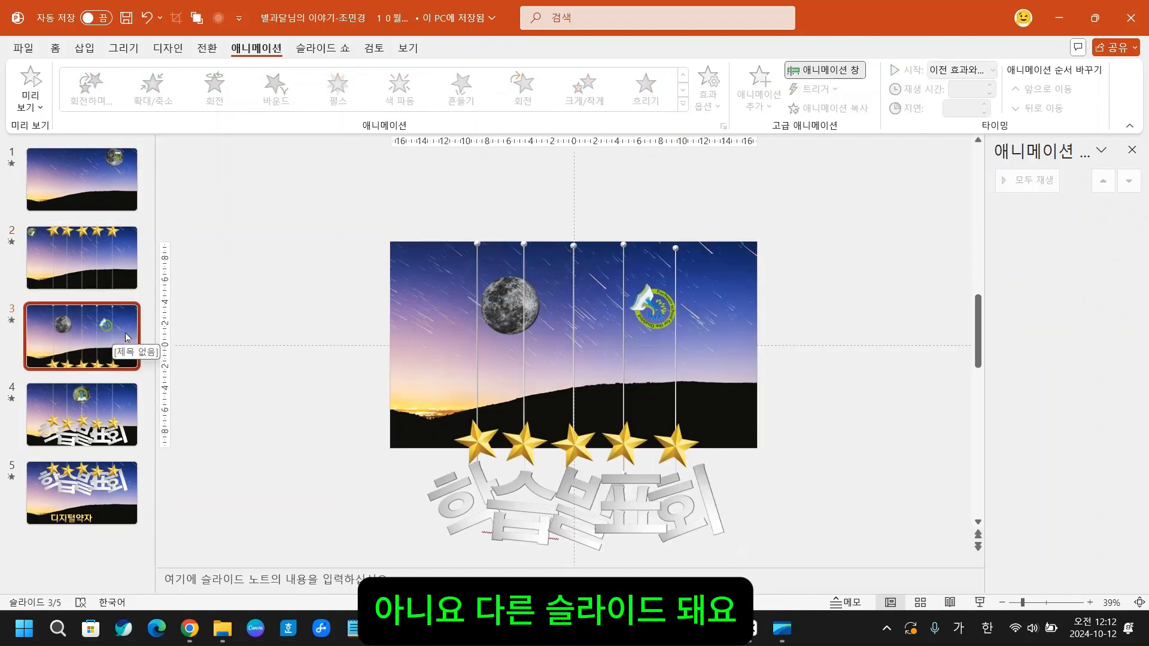
click(475, 448)
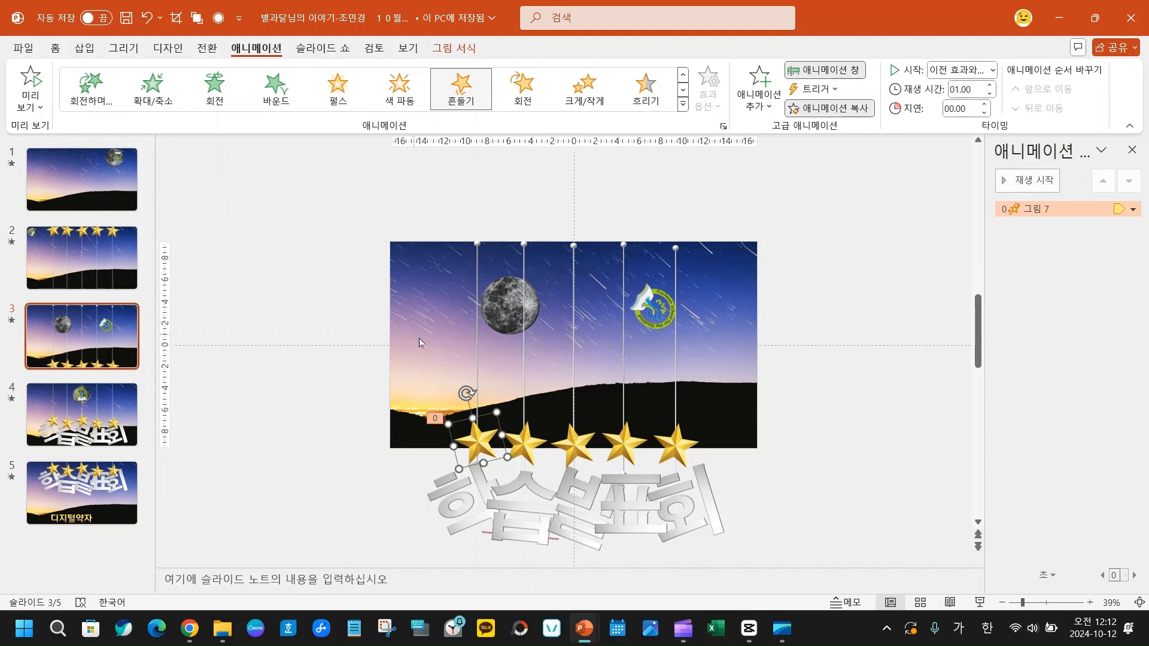
click(338, 495)
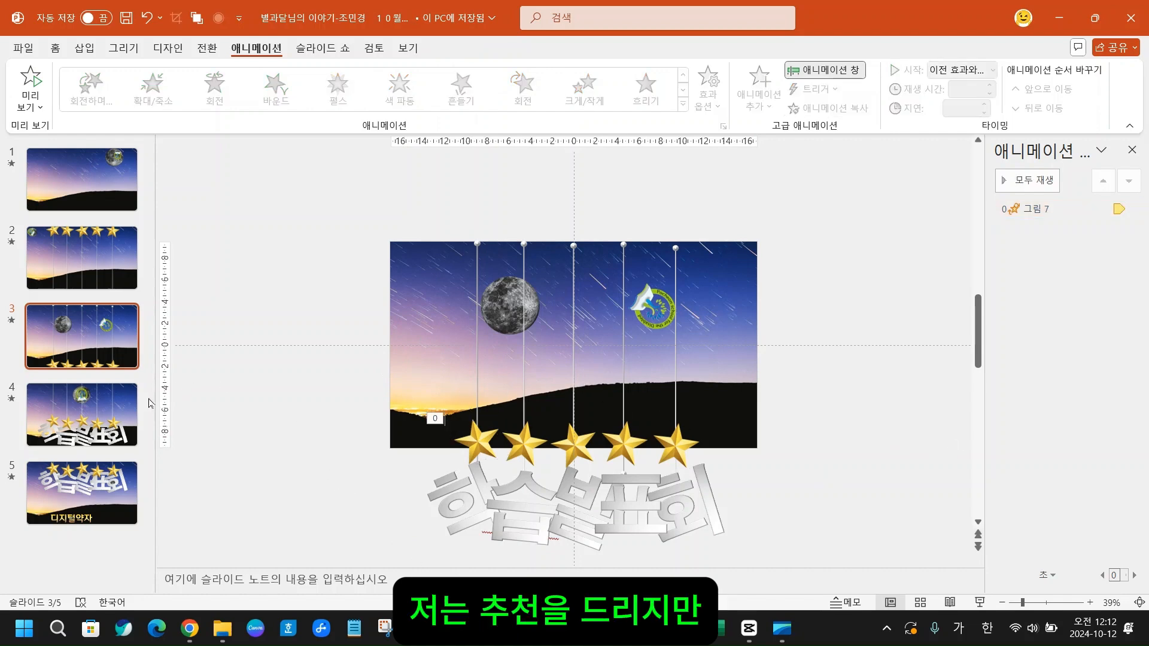
click(69, 422)
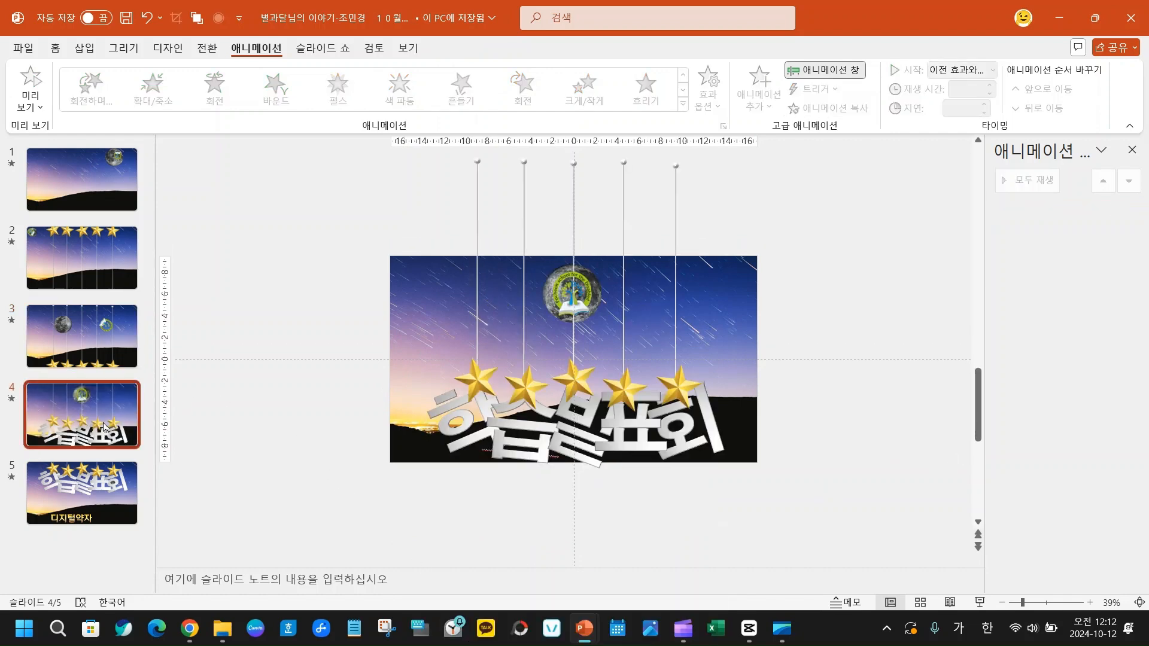
- Remove all the 흔들기 animations of the stars and letters from slide 2
click(66, 260)
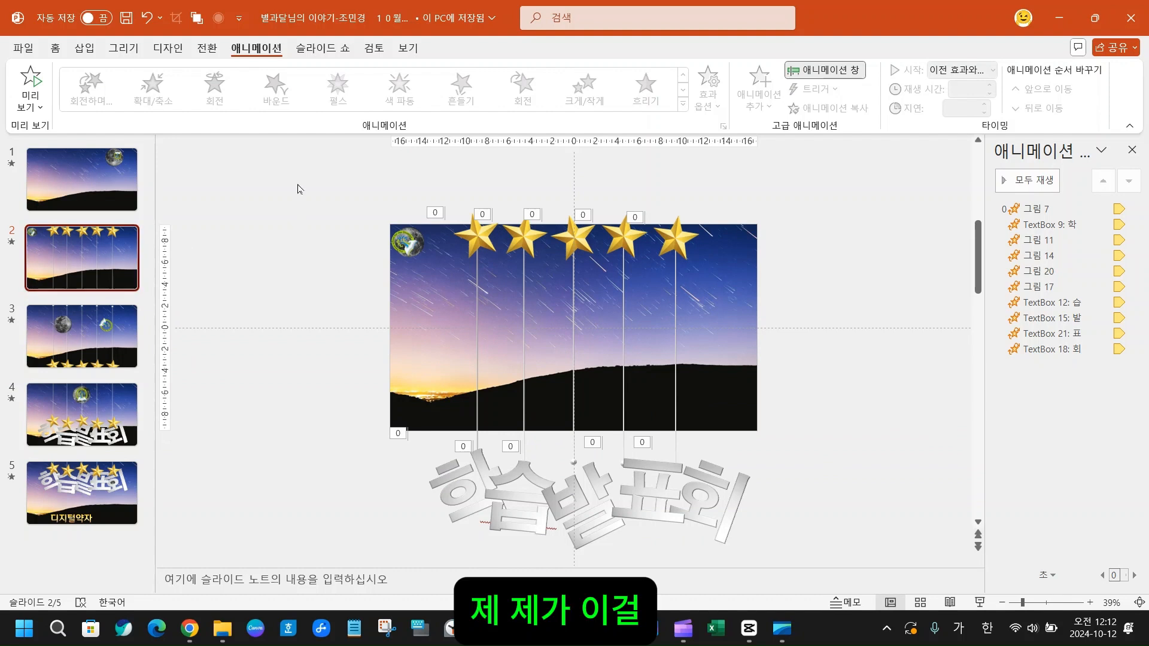
click(1062, 350)
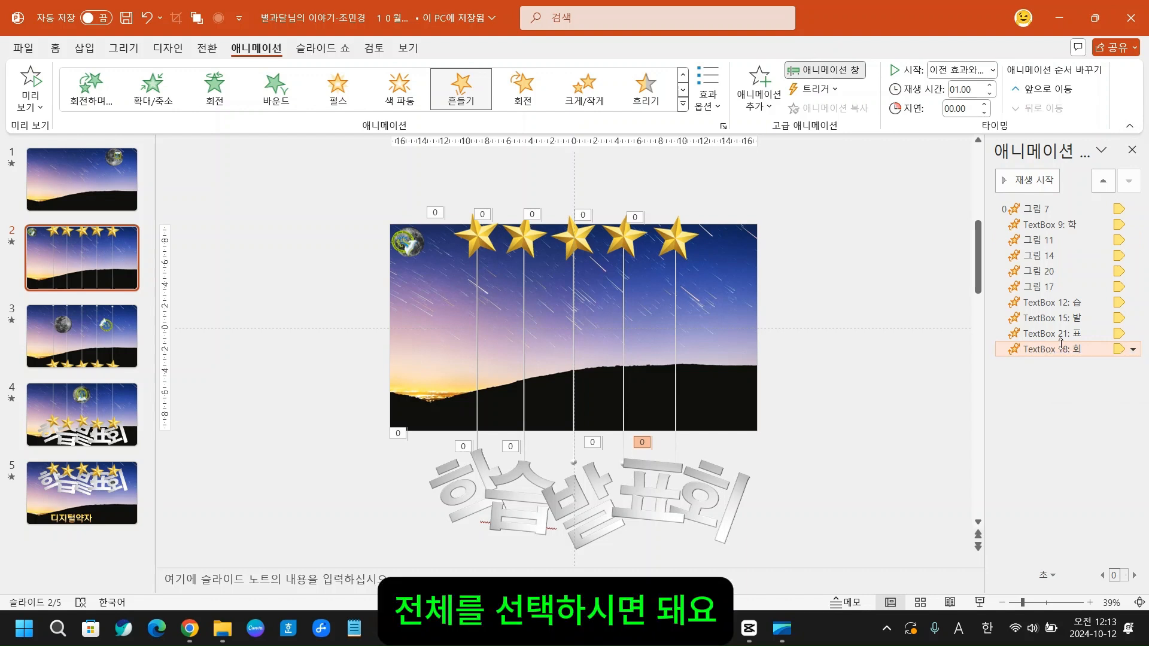
shift+click(1051, 211)
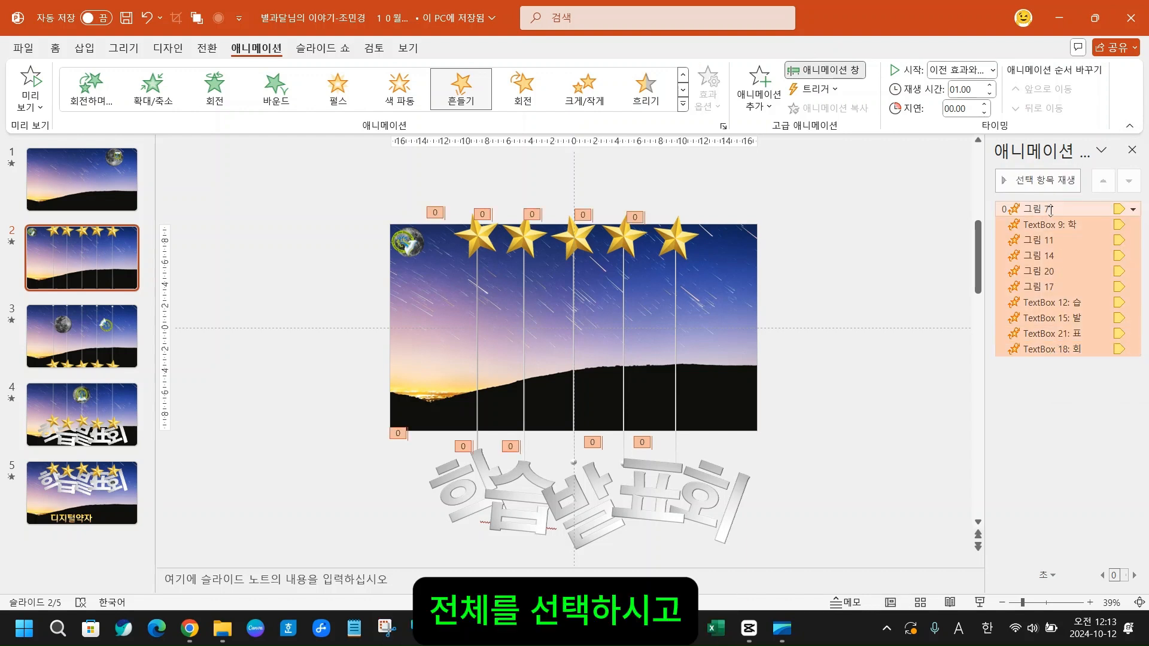
right_click(1052, 212)
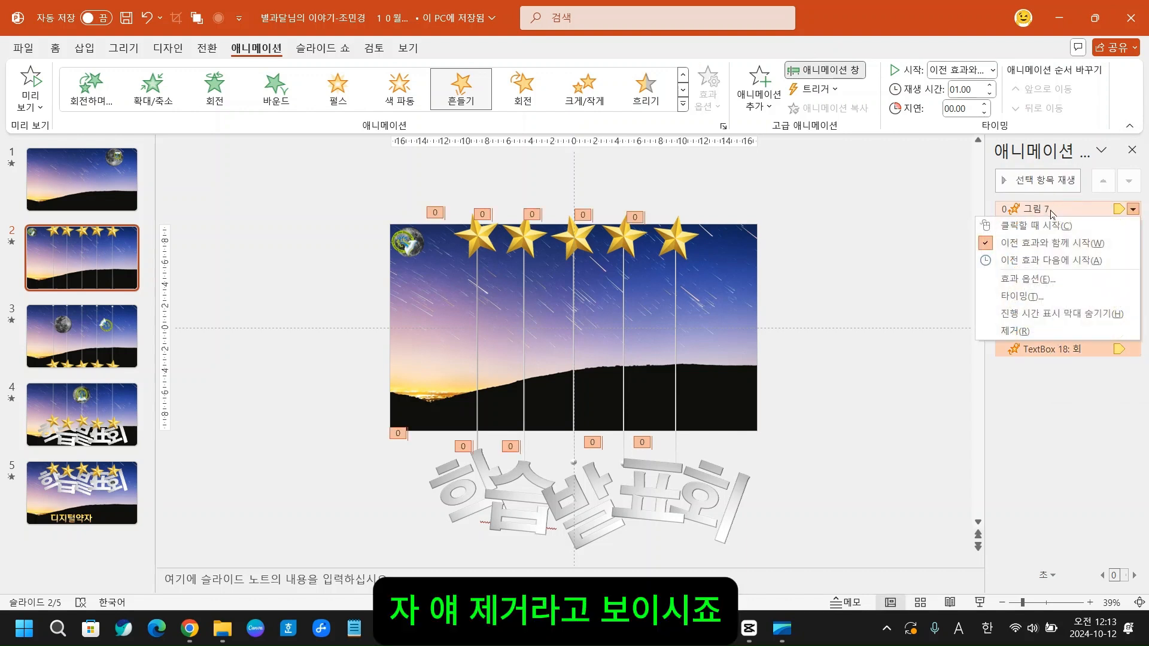
click(1022, 333)
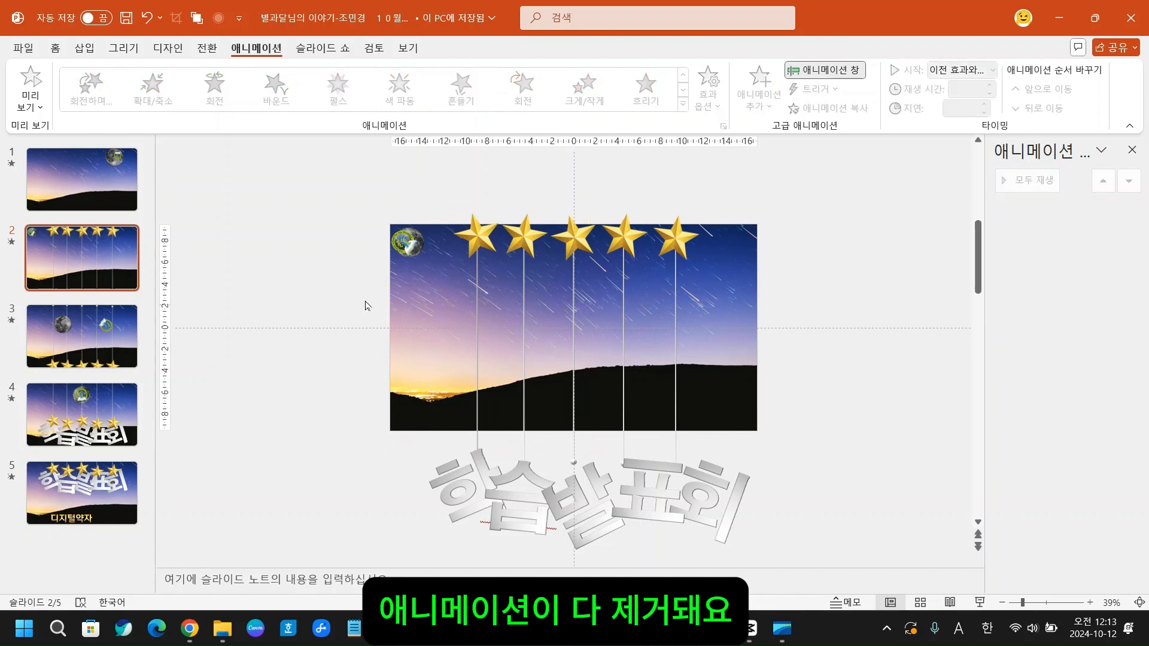
- Apply the 흔들기 animation to the five stars and the 학, 습, 발, 표 and 회 letters on slide 2 together
click(484, 239)
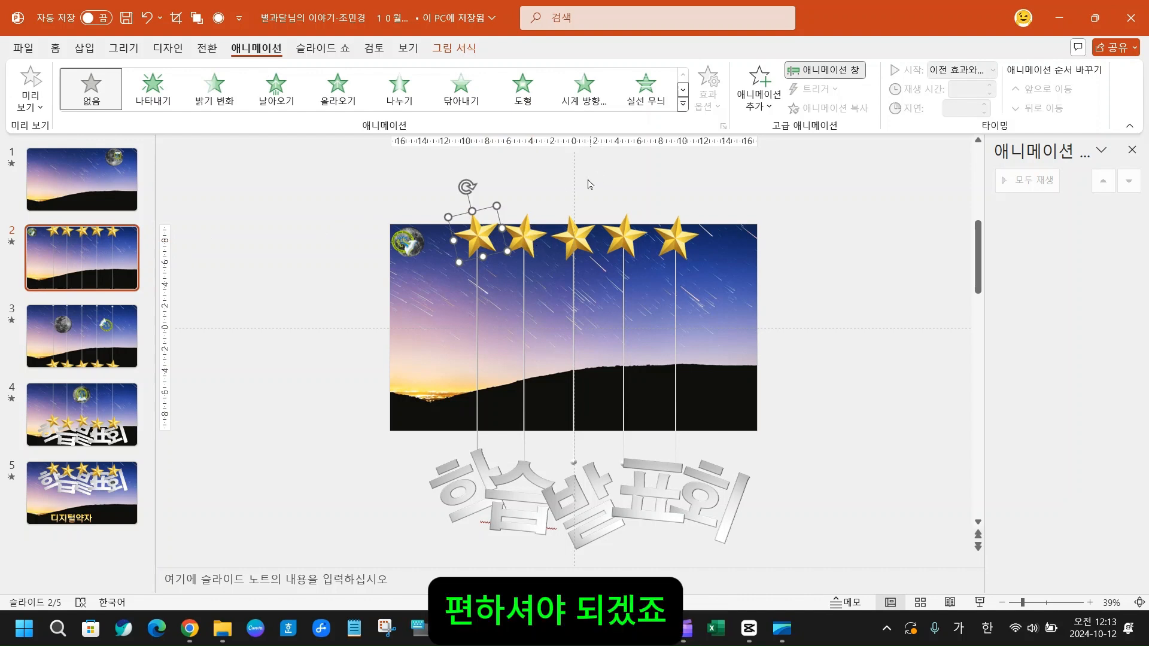
click(802, 252)
drag(438, 191, 784, 304)
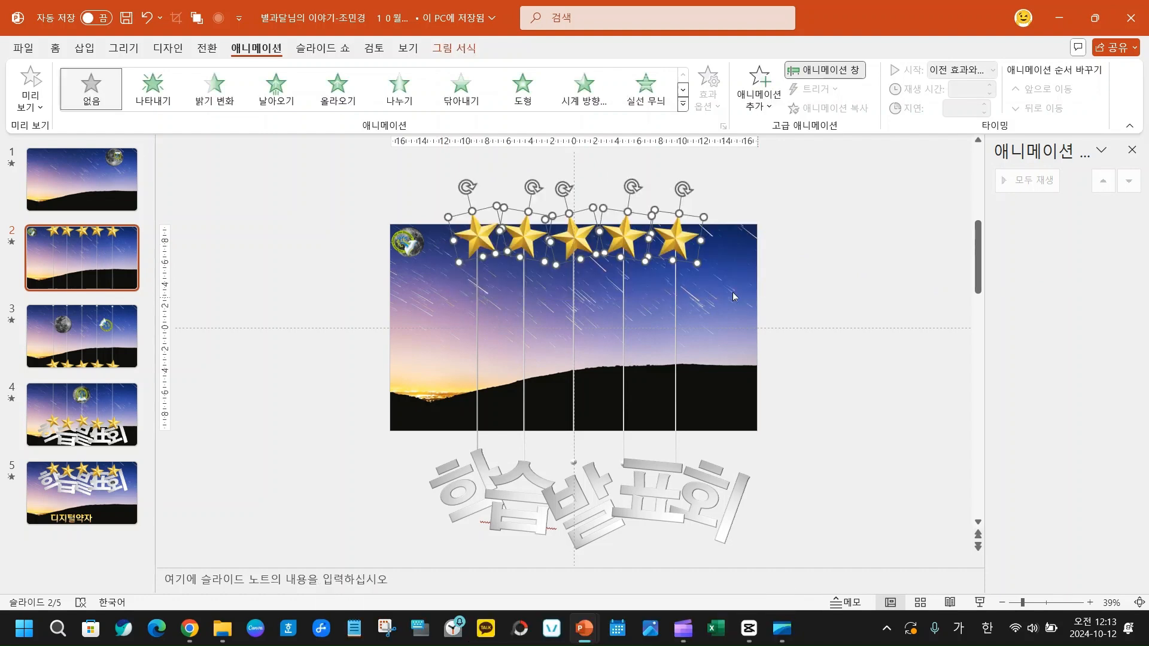
shift+click(451, 502)
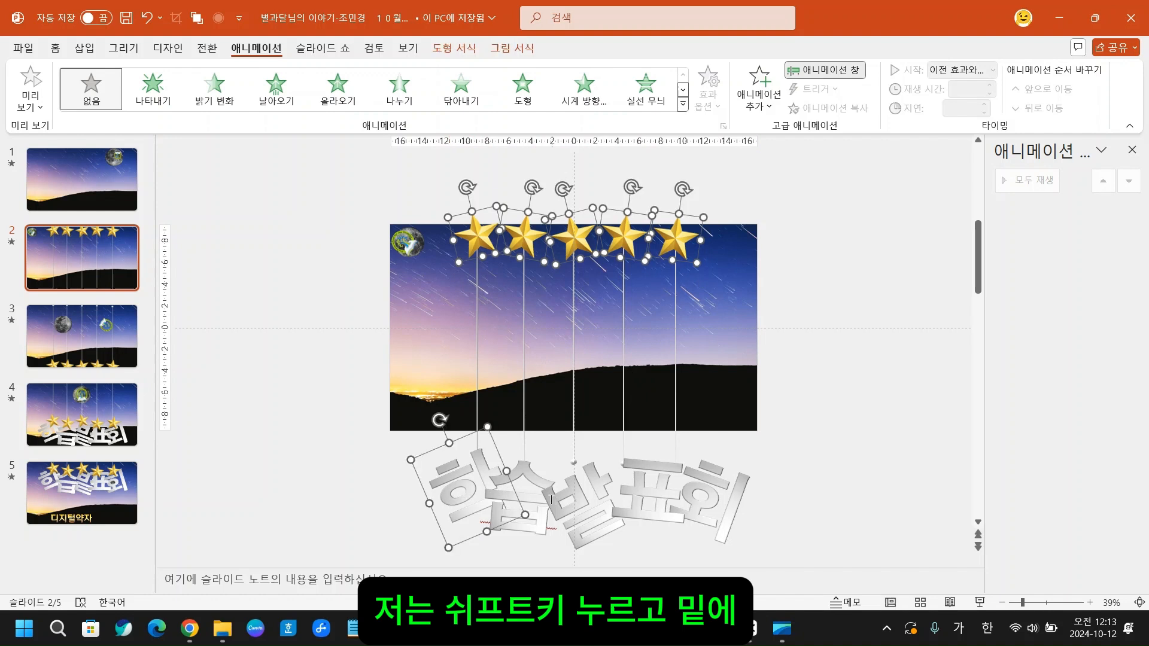
shift+click(526, 488)
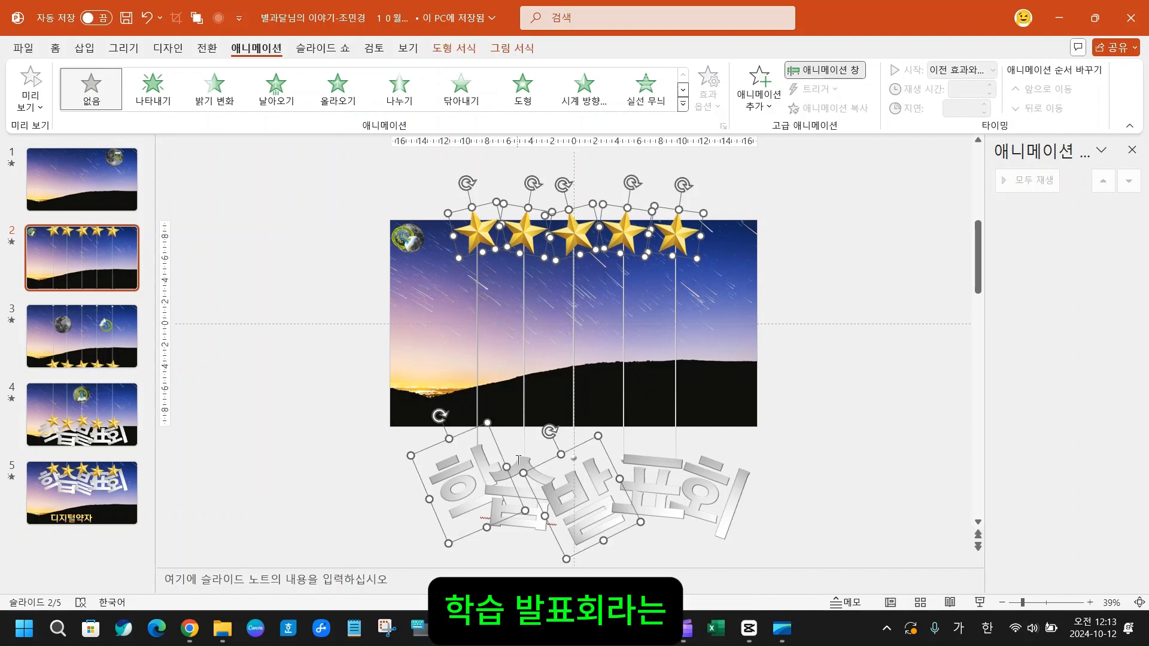
shift+click(523, 521)
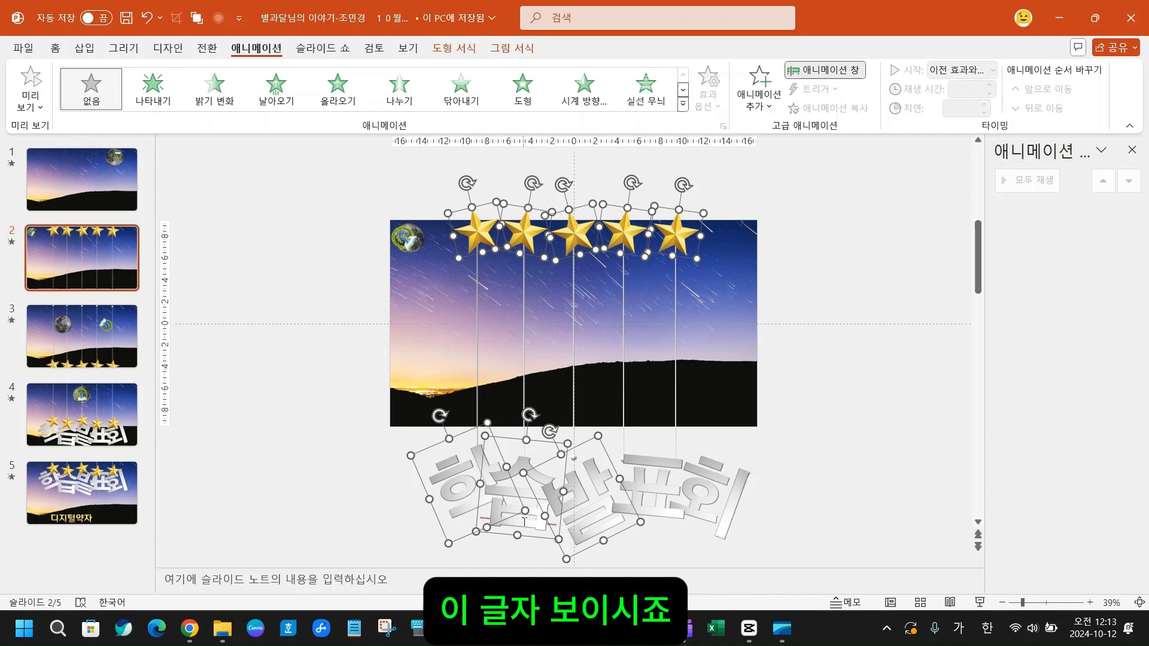
shift+click(653, 483)
shift+click(718, 491)
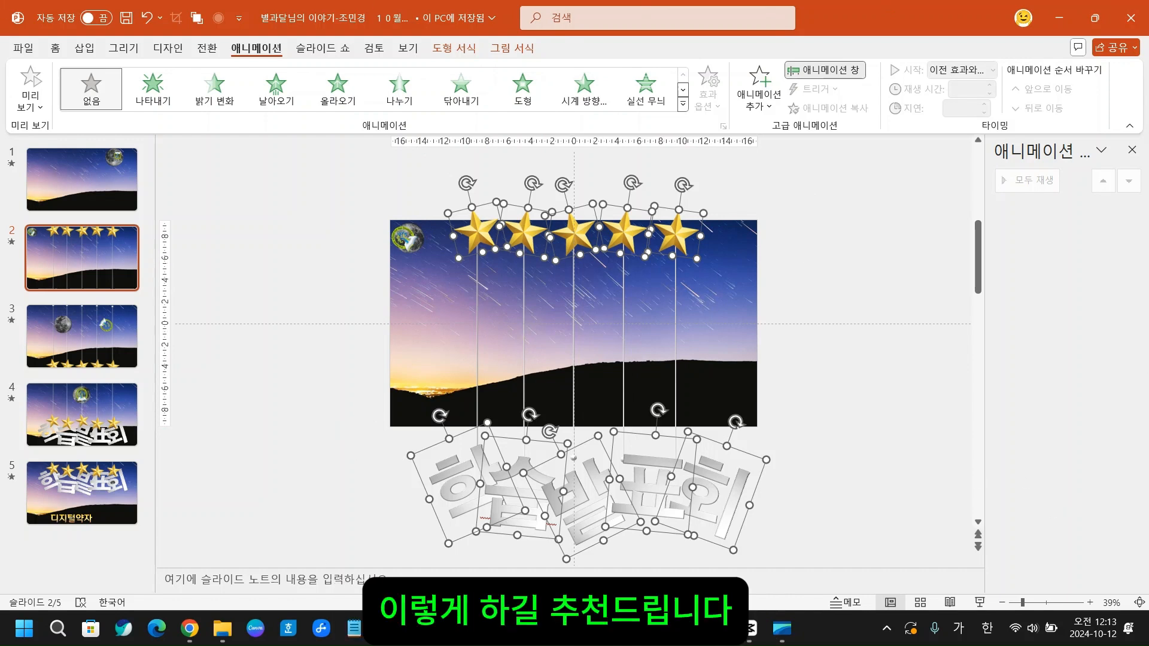
click(683, 106)
click(213, 295)
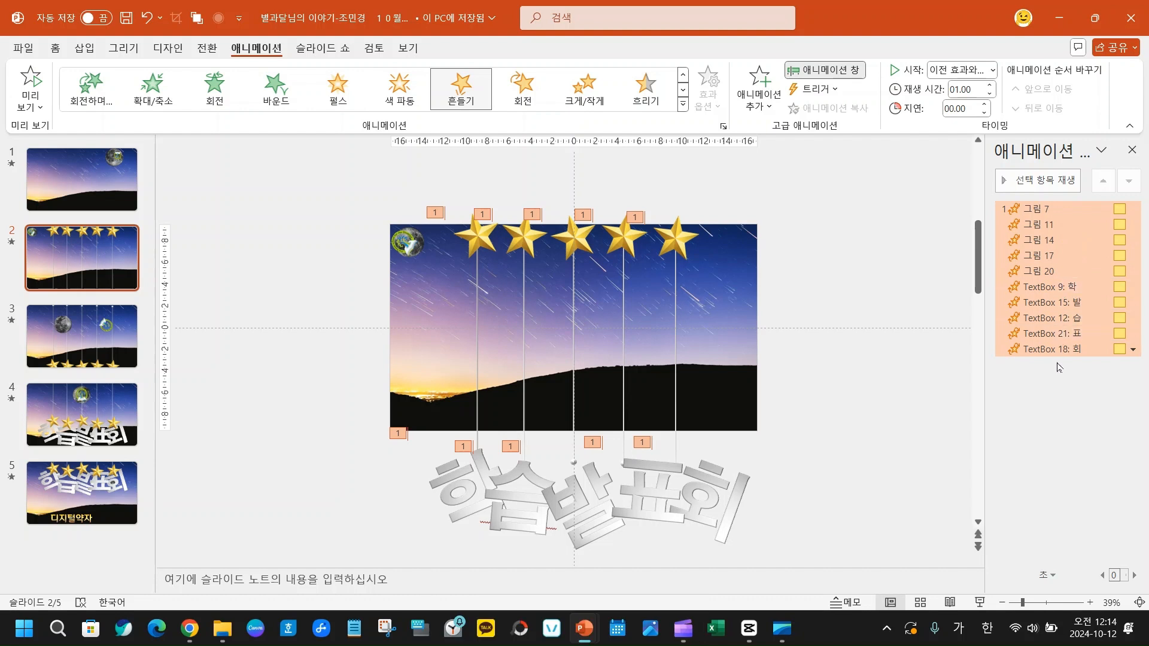
- Set all slide 2 animations to start 이전 효과와 함께 and repeat 슬라이드가 끝날 때까지, and preview them
right_click(1065, 209)
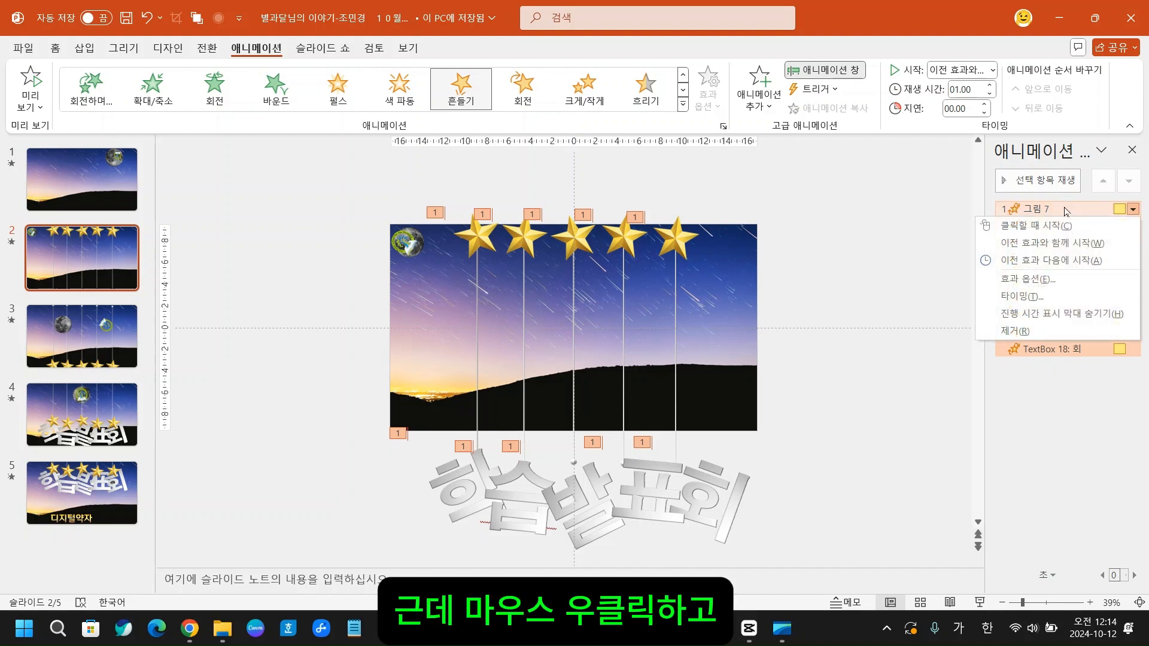
click(1021, 296)
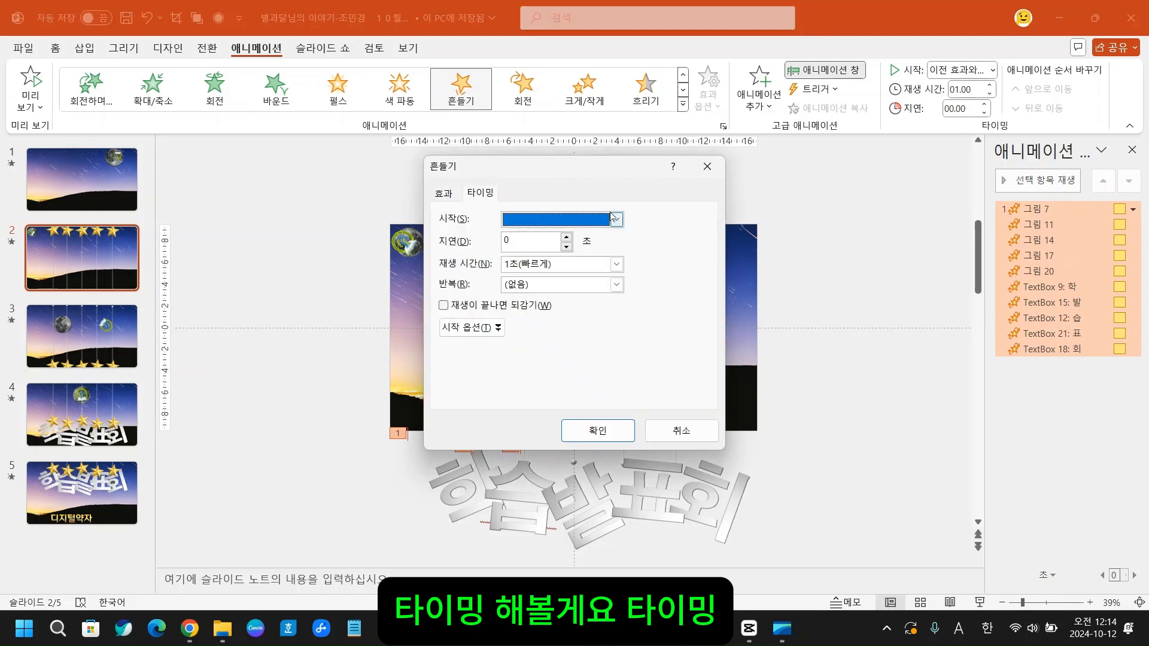
click(616, 221)
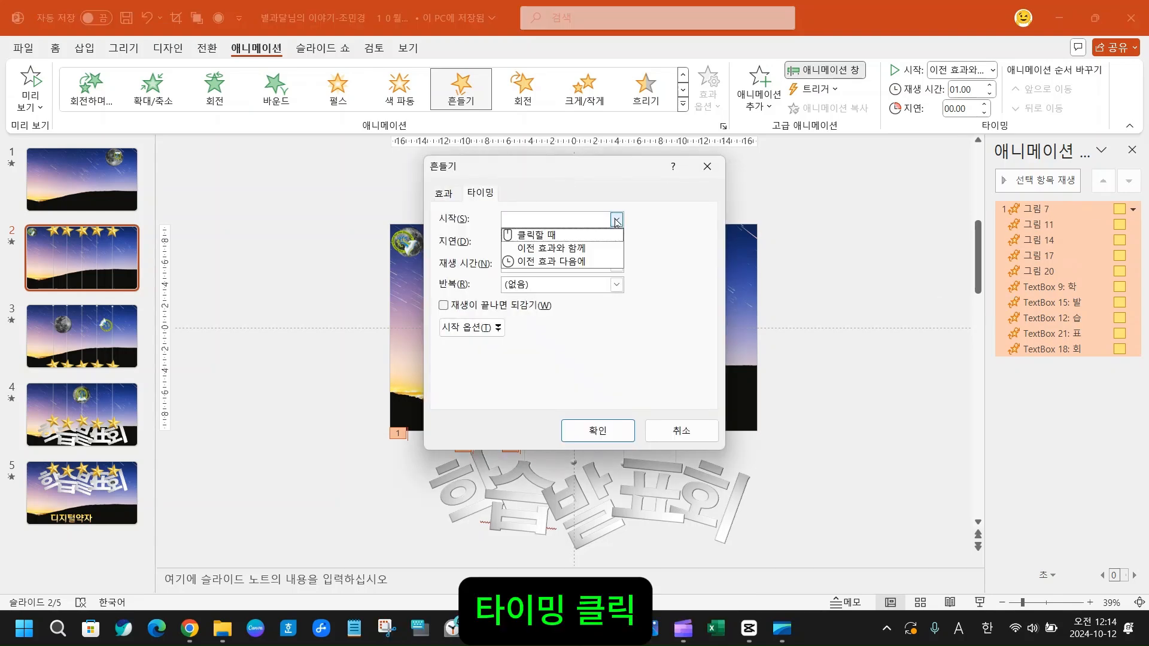
click(569, 250)
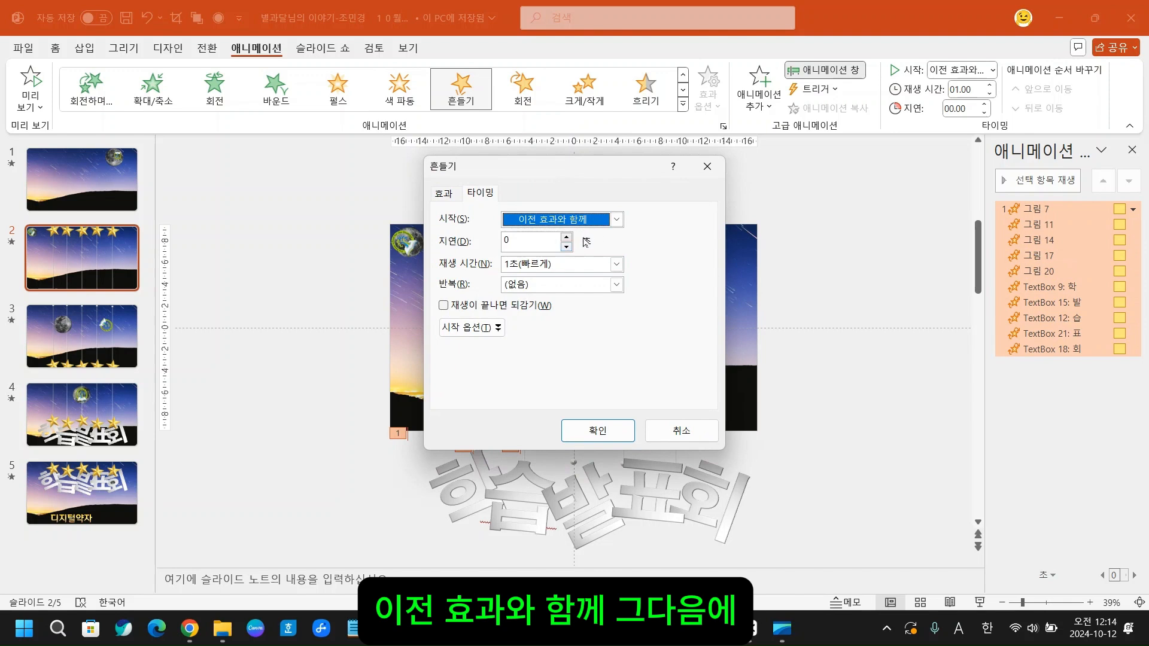
click(617, 285)
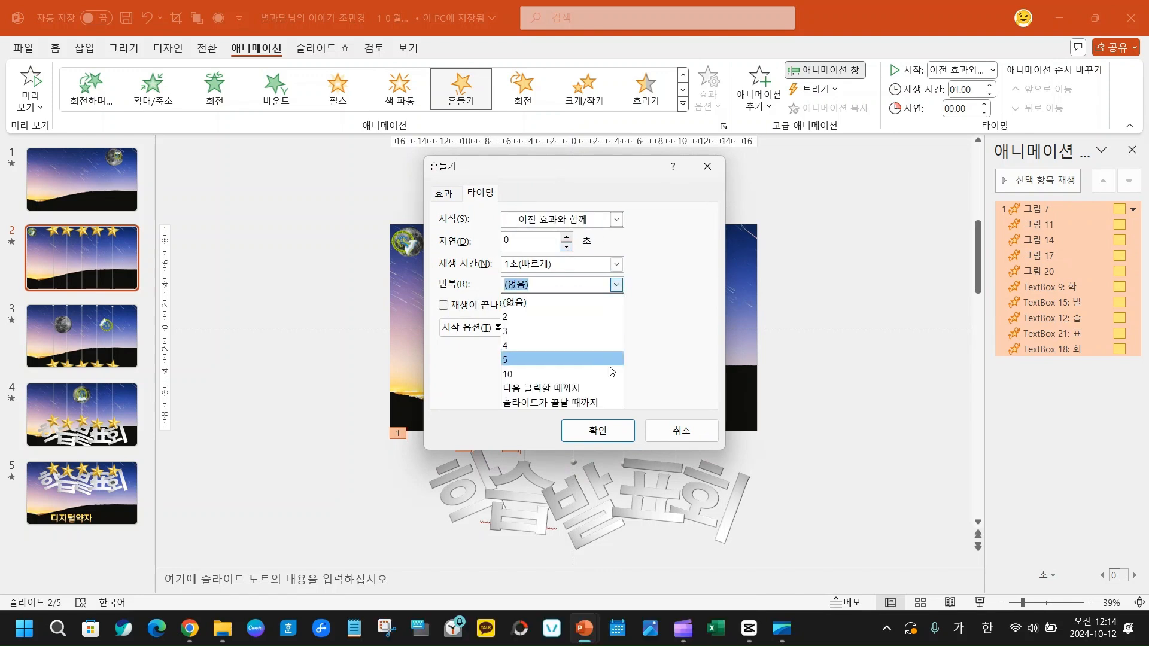
click(575, 403)
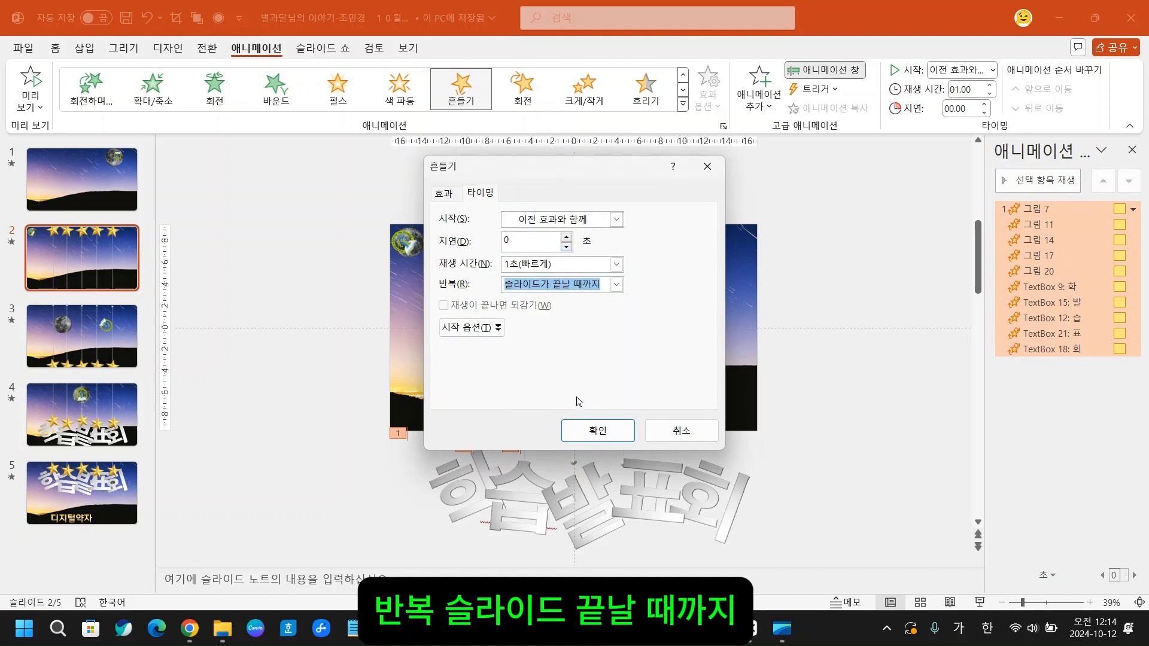
click(594, 432)
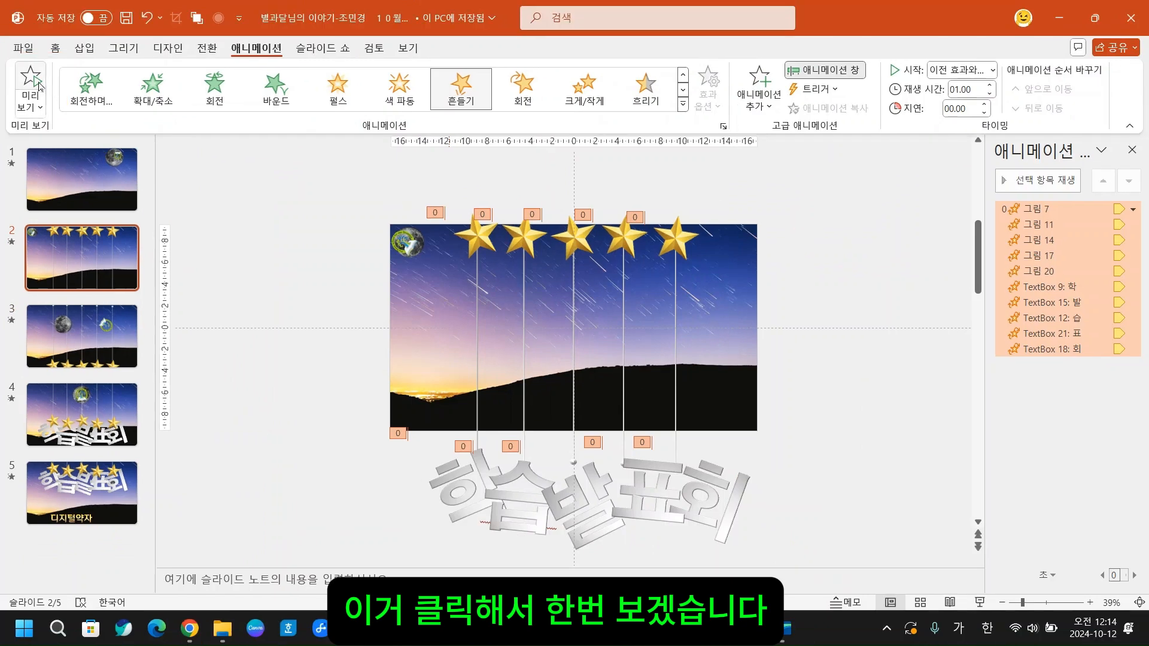
click(31, 84)
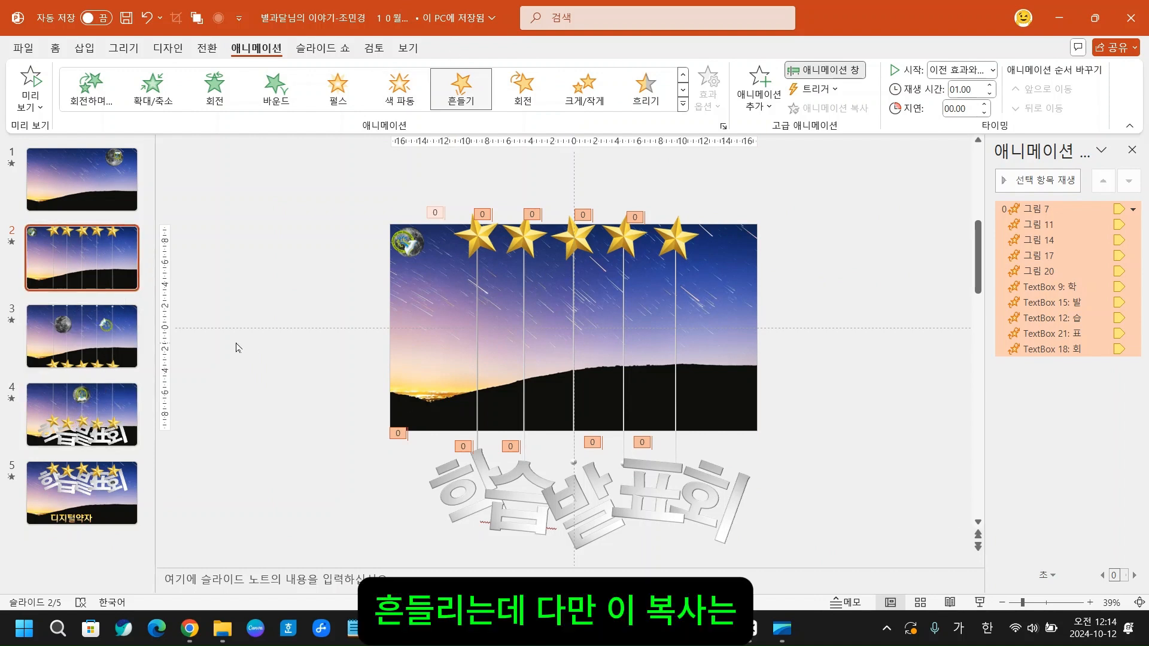
- Apply the 흔들기 animation to all five stars and the 학습발표회 letters on slide 3
click(50, 335)
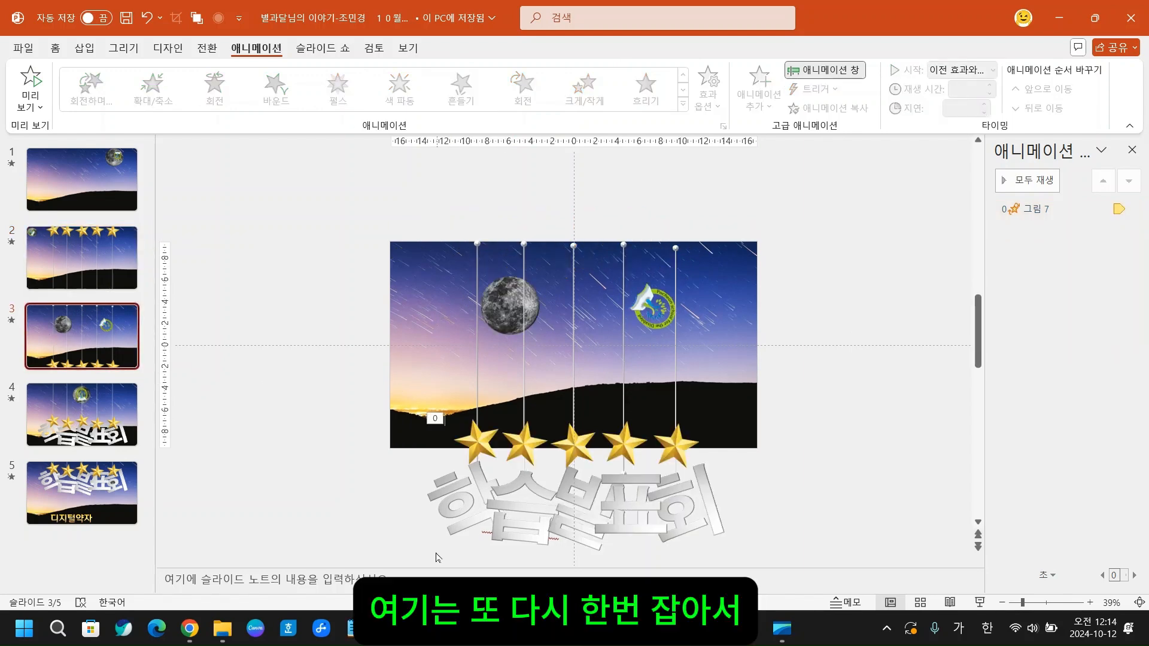
drag(273, 369, 891, 568)
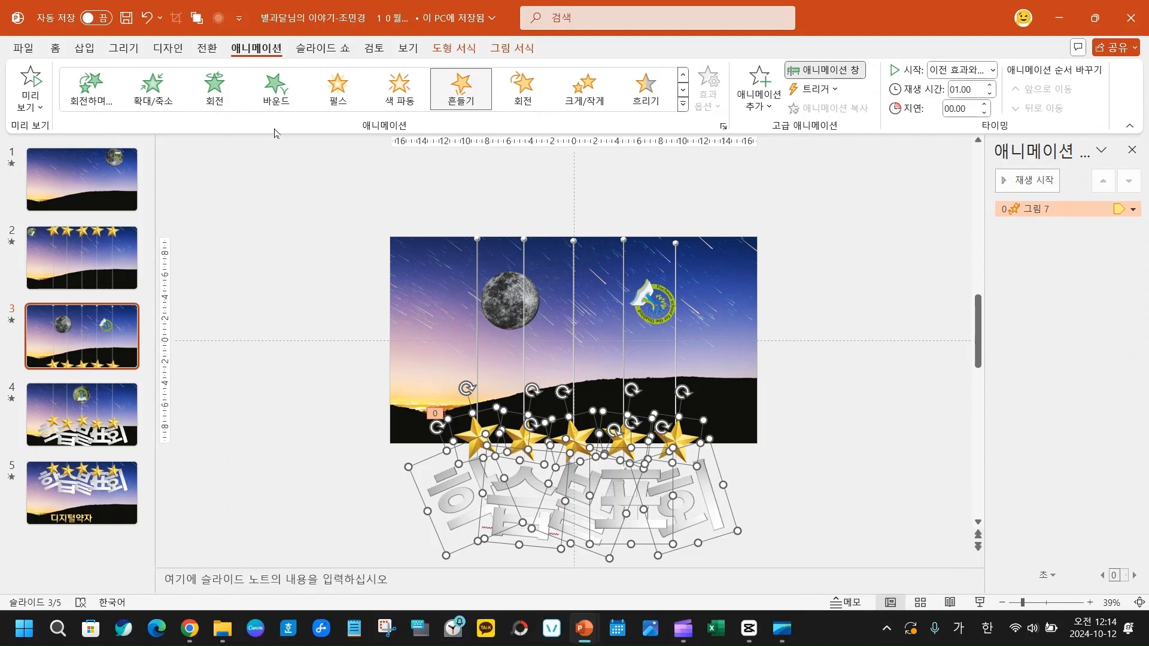
click(458, 90)
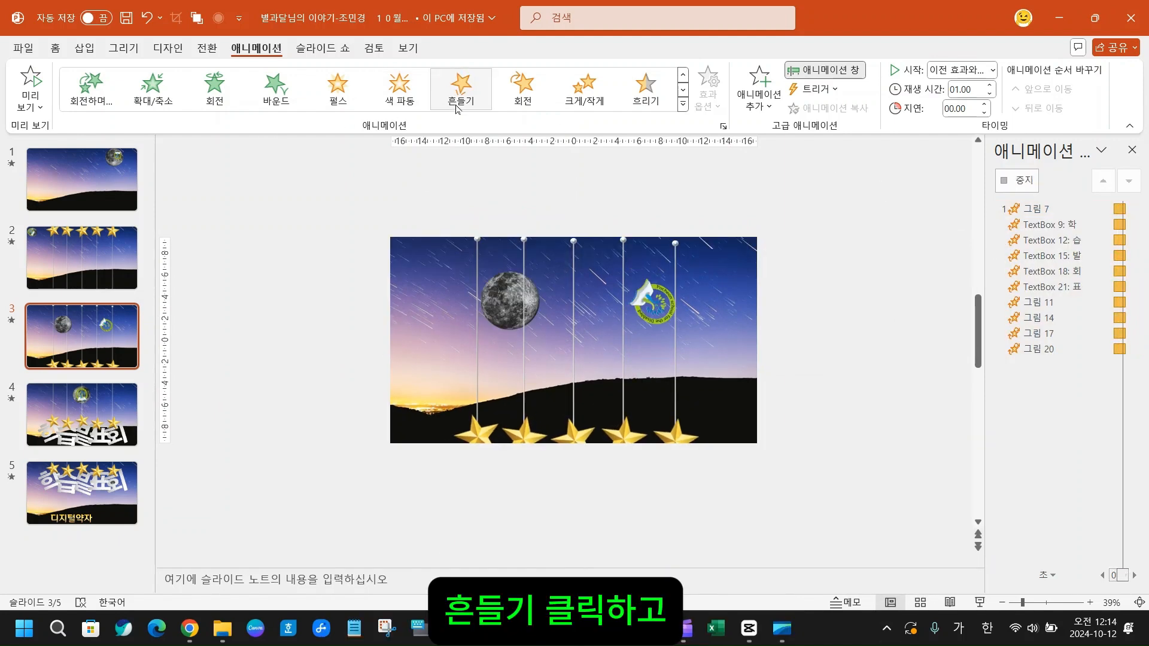
- Set the start of all slide 3 animations to 이전 효과와 함께 and their repeat to 슬라이드가 끝날 때까지
right_click(1064, 207)
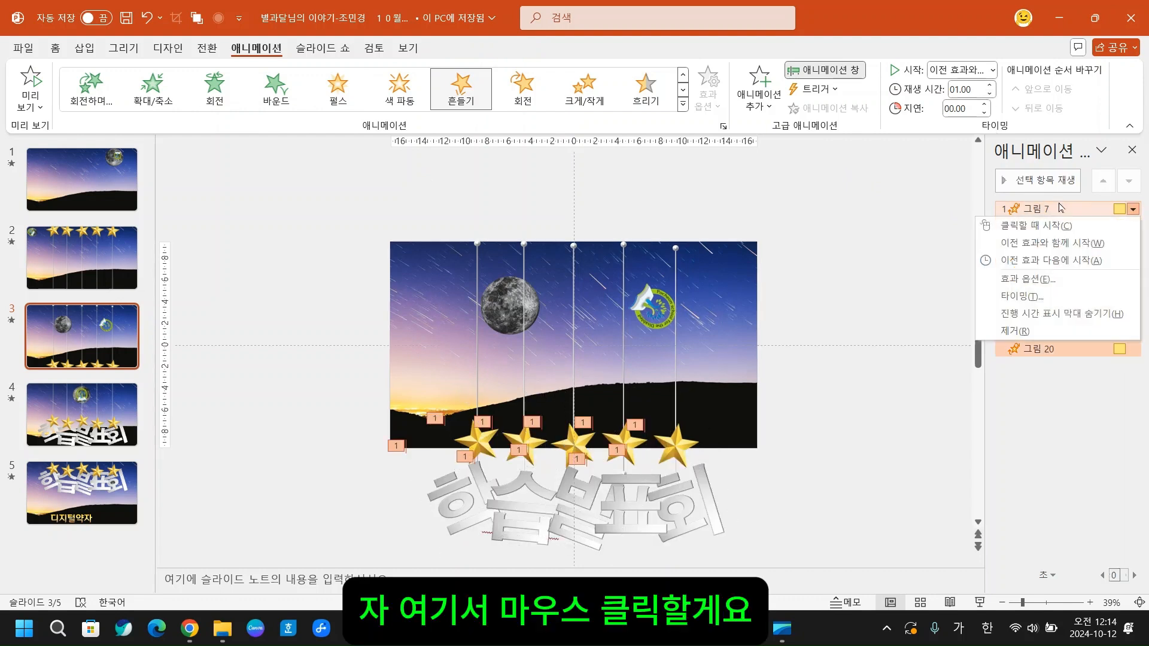
click(1035, 298)
click(616, 220)
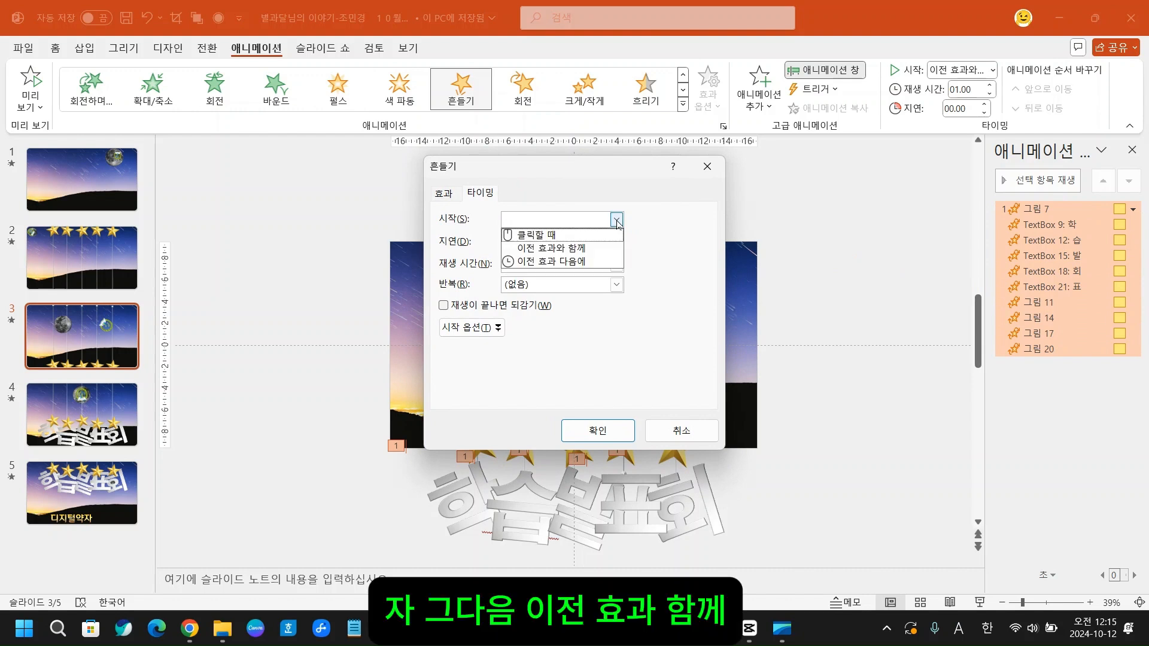
click(588, 248)
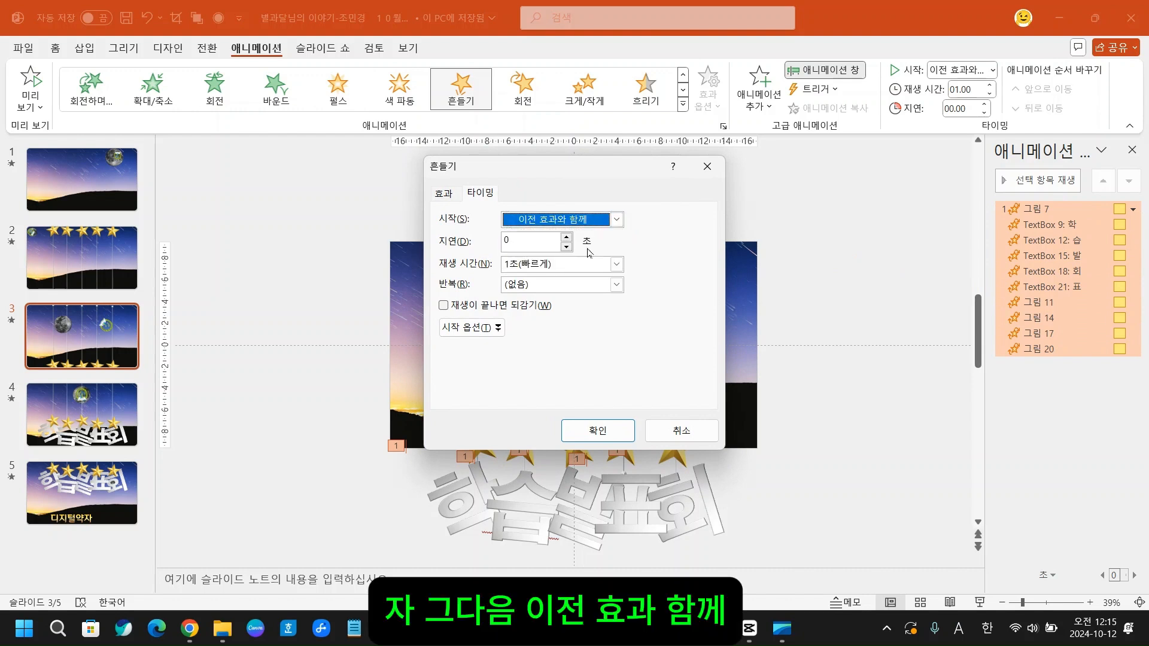
click(617, 285)
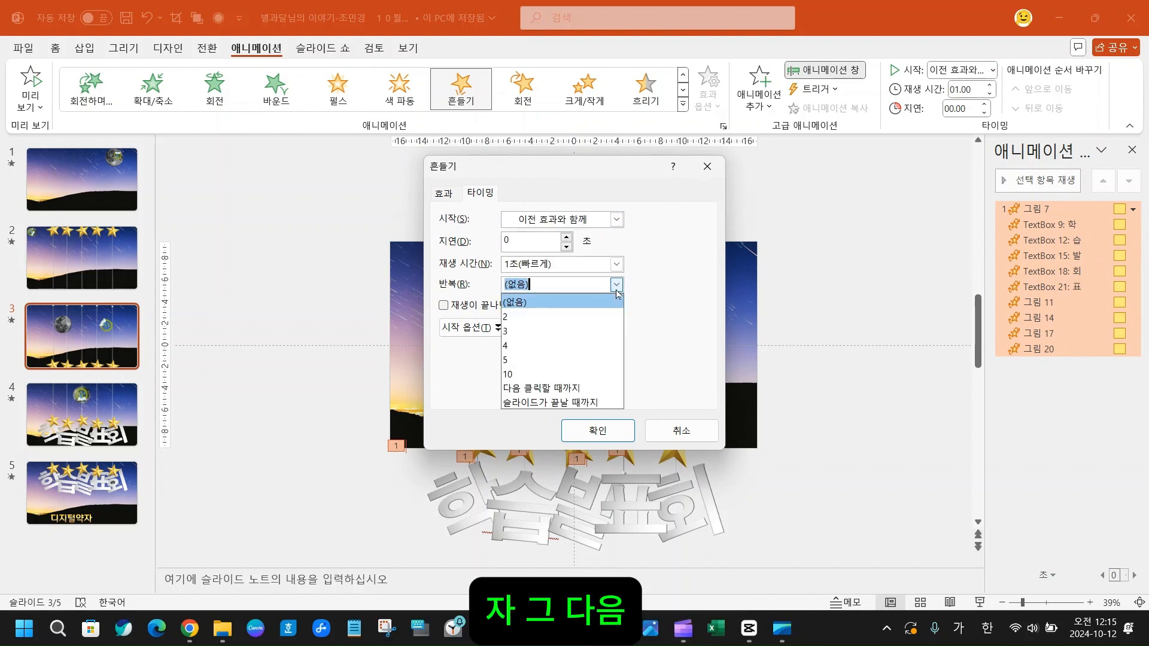
click(572, 400)
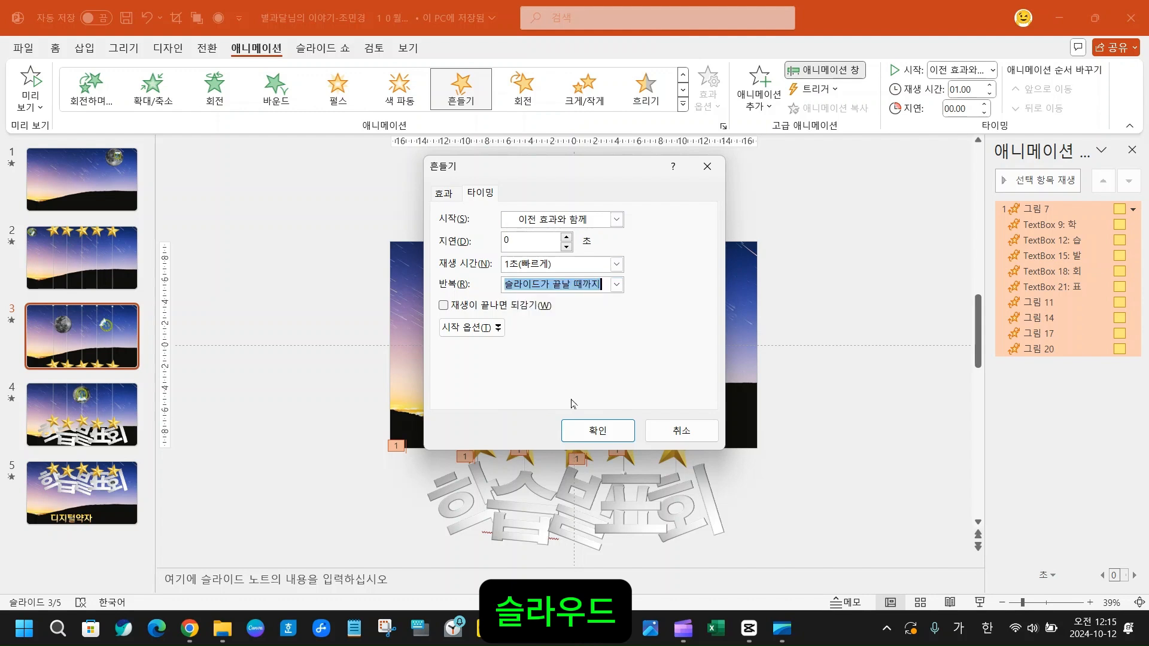
click(598, 431)
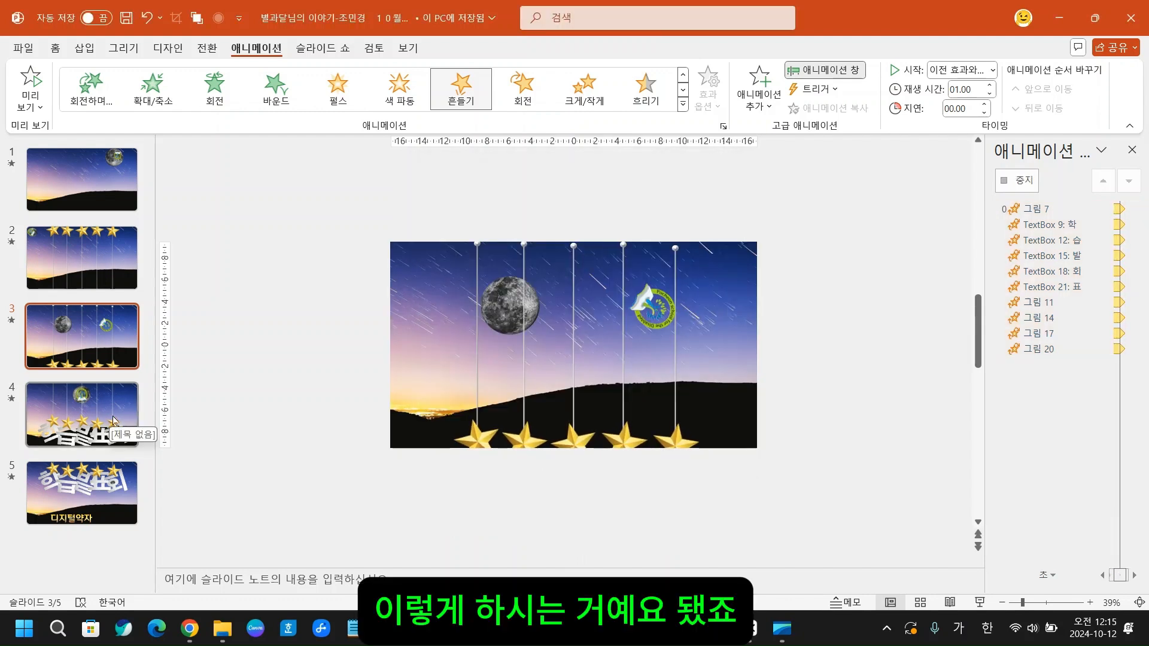
- Apply the 흔들기 animation to all five stars and the 학습발표회 letters on slide 4 together
click(79, 419)
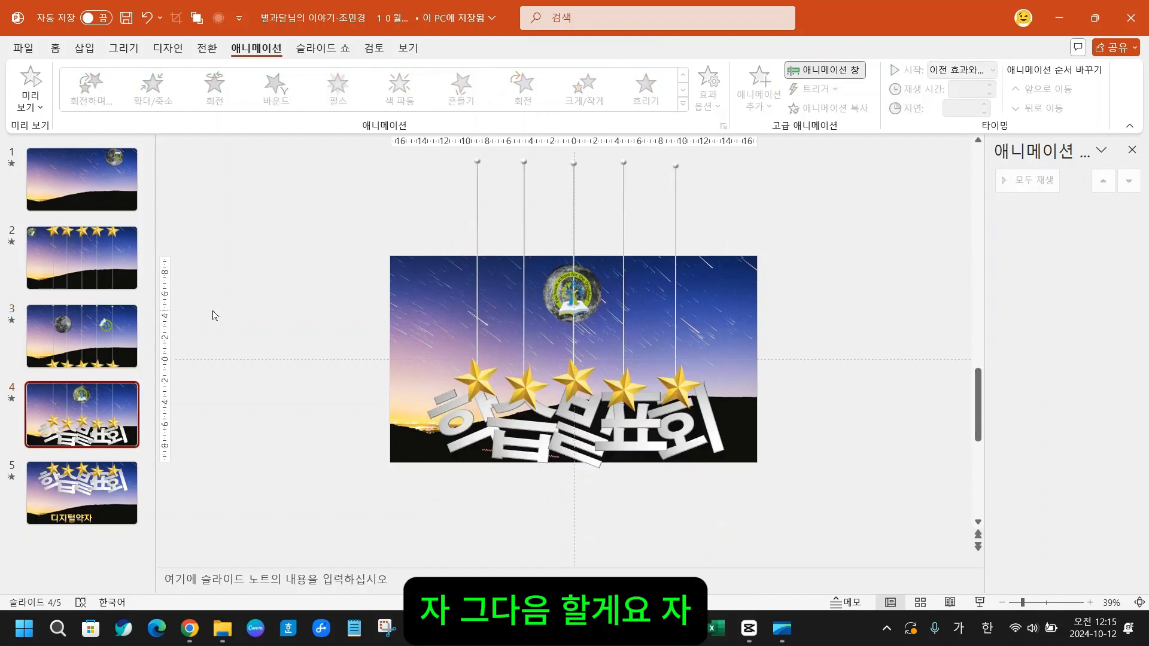
drag(230, 313, 853, 548)
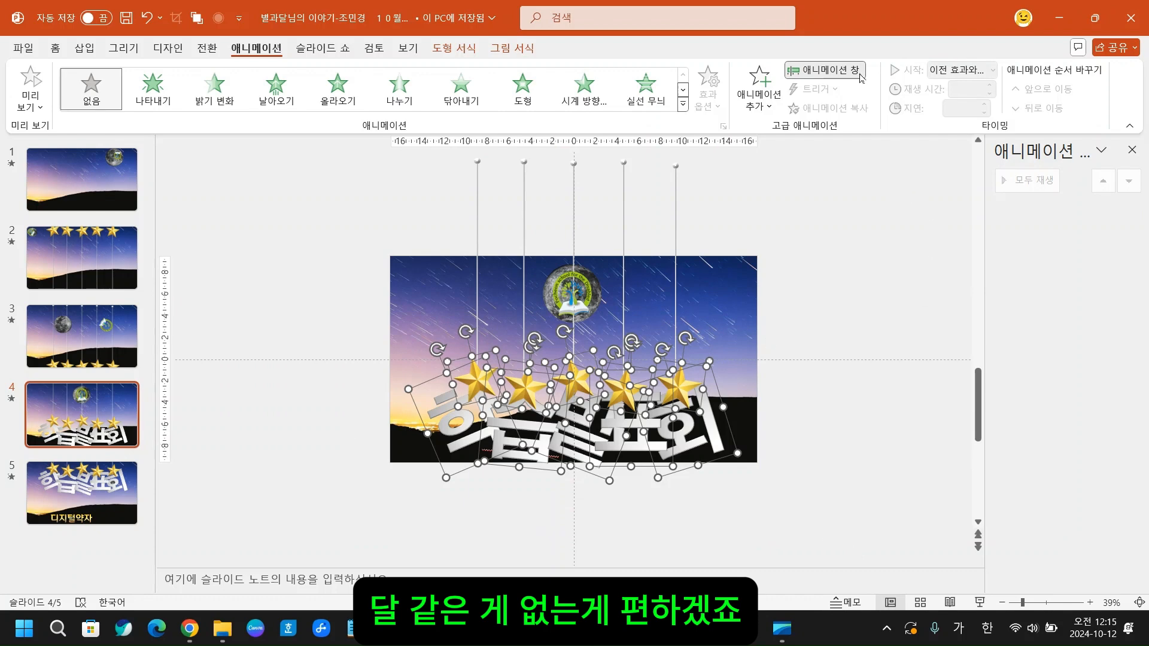
click(683, 106)
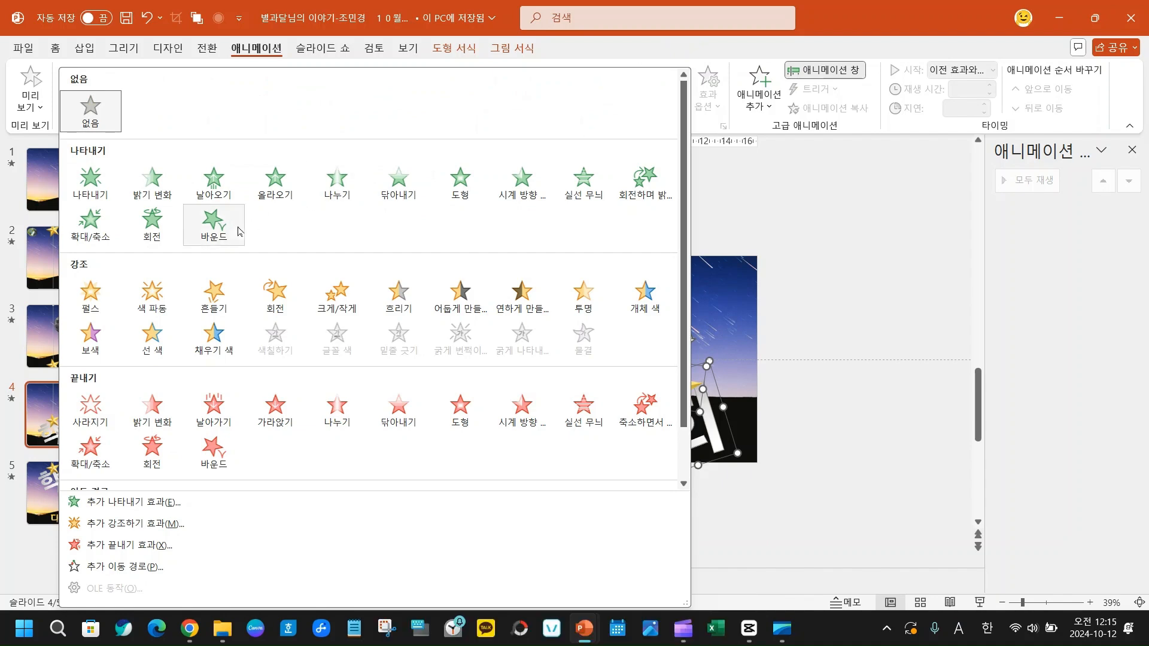
click(214, 293)
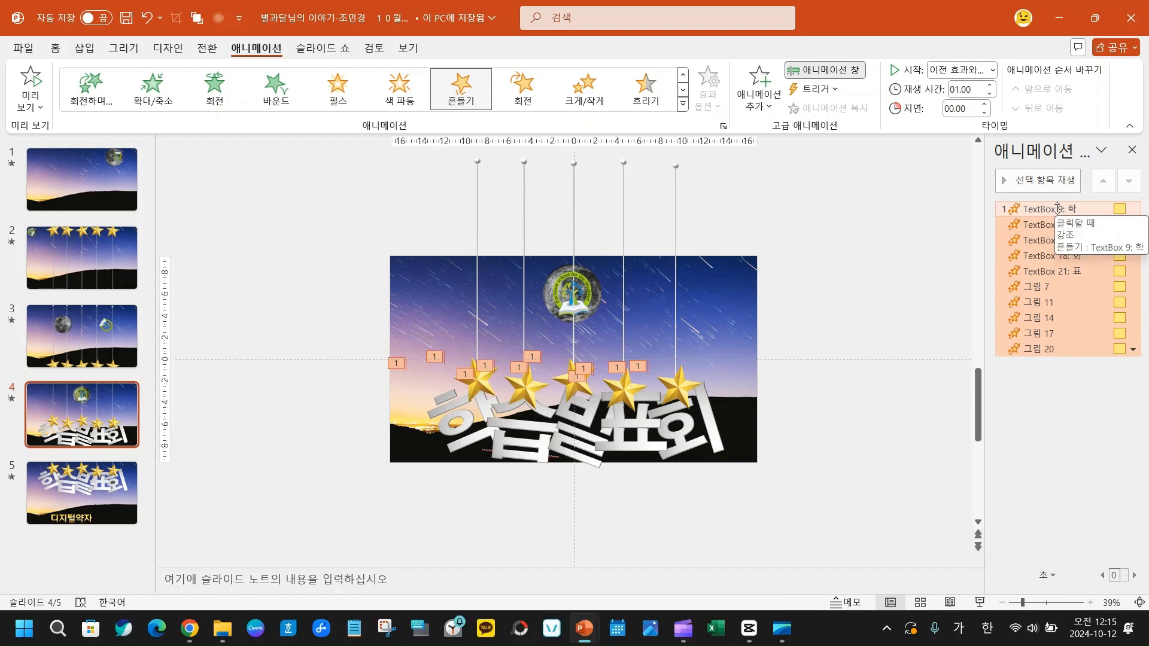
- Set all slide 4 animations to start 이전 효과와 함께 and repeat 슬라이드가 끝날 때까지, and preview them
click(1057, 208)
click(1133, 208)
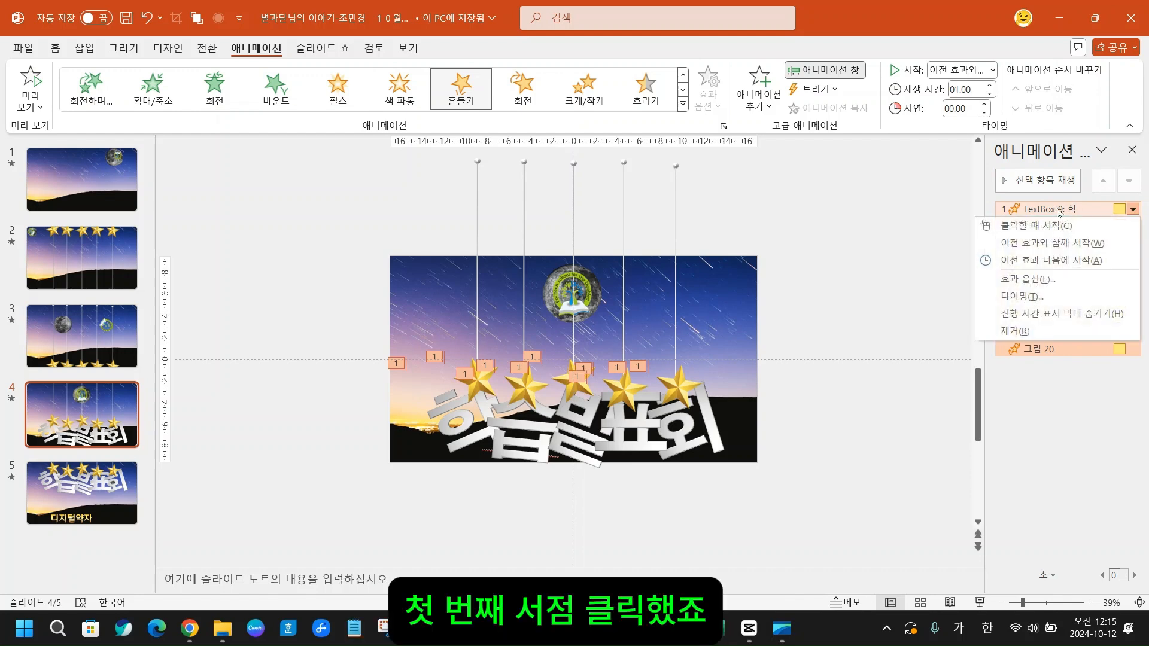
click(1022, 296)
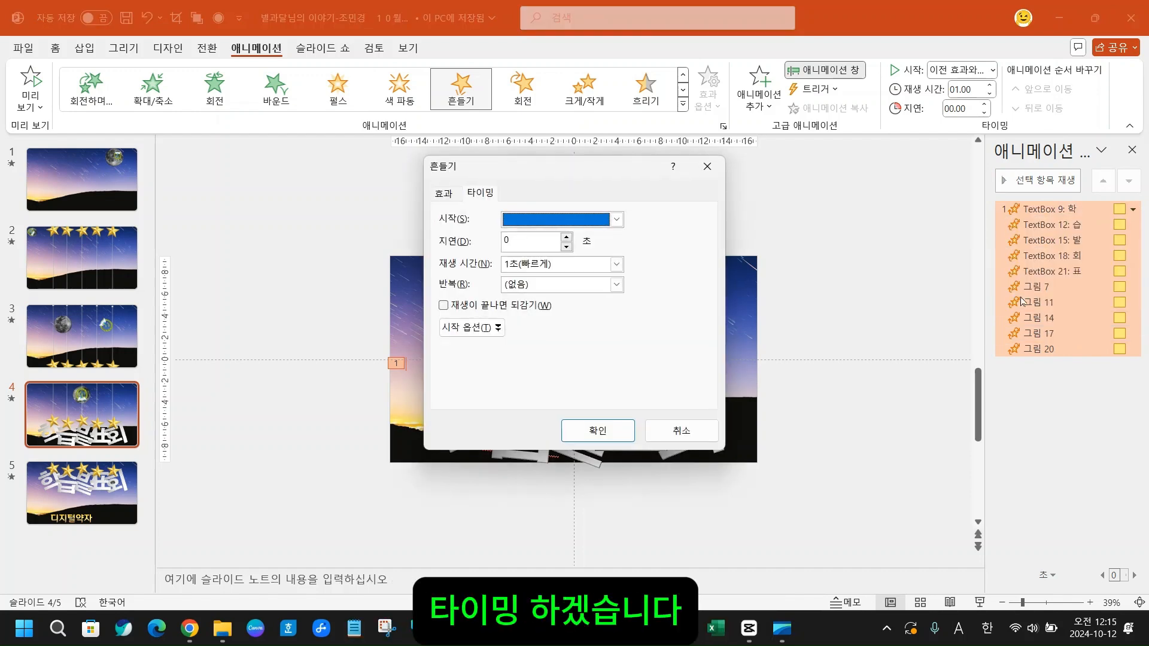
click(616, 219)
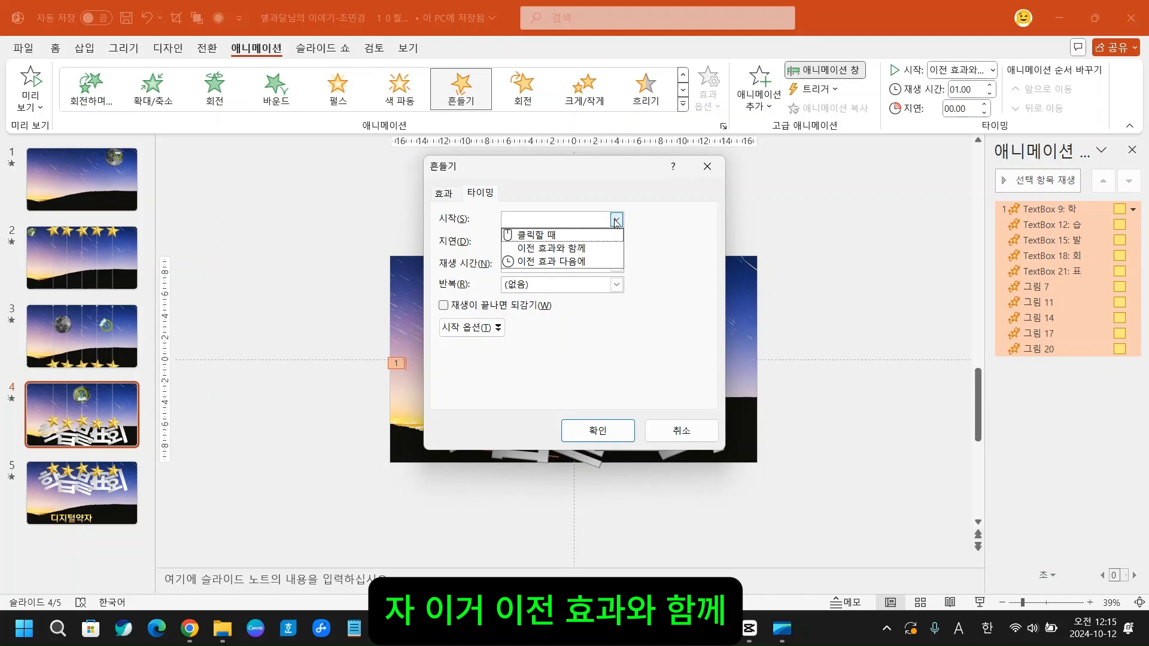
click(584, 248)
click(617, 285)
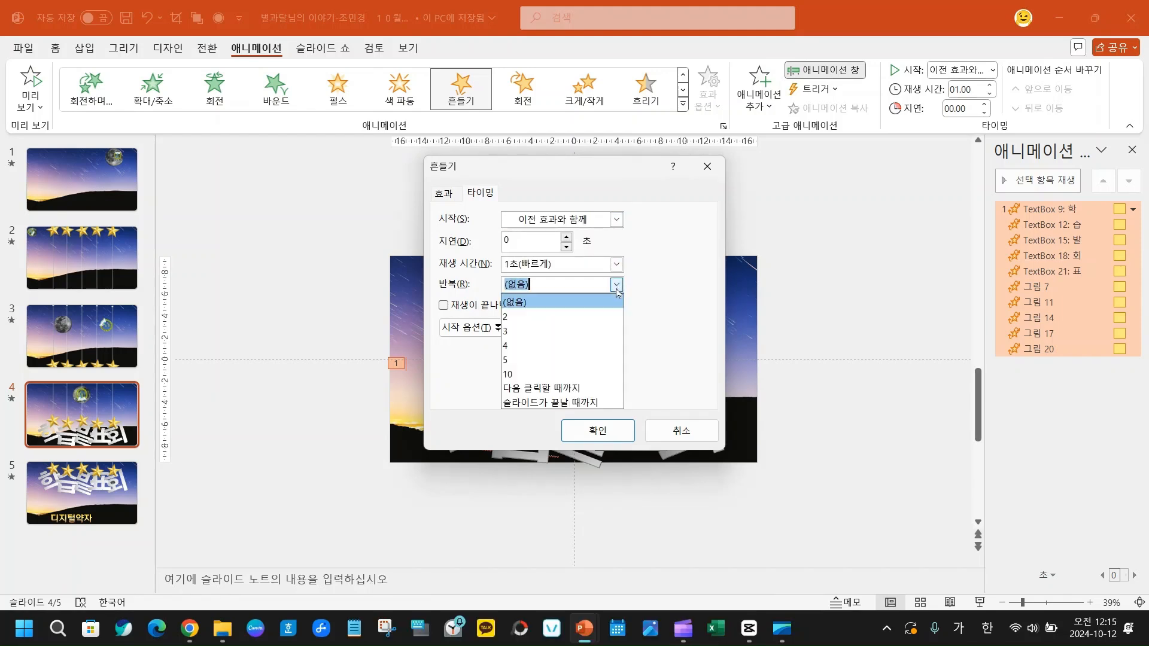
click(587, 409)
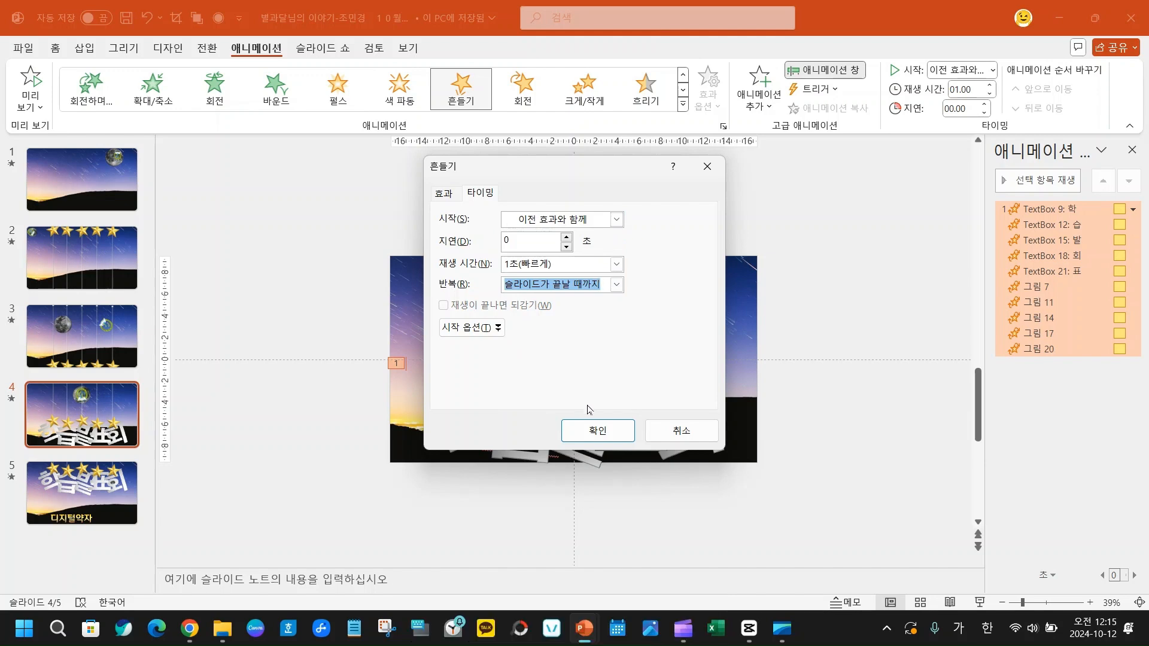
click(584, 430)
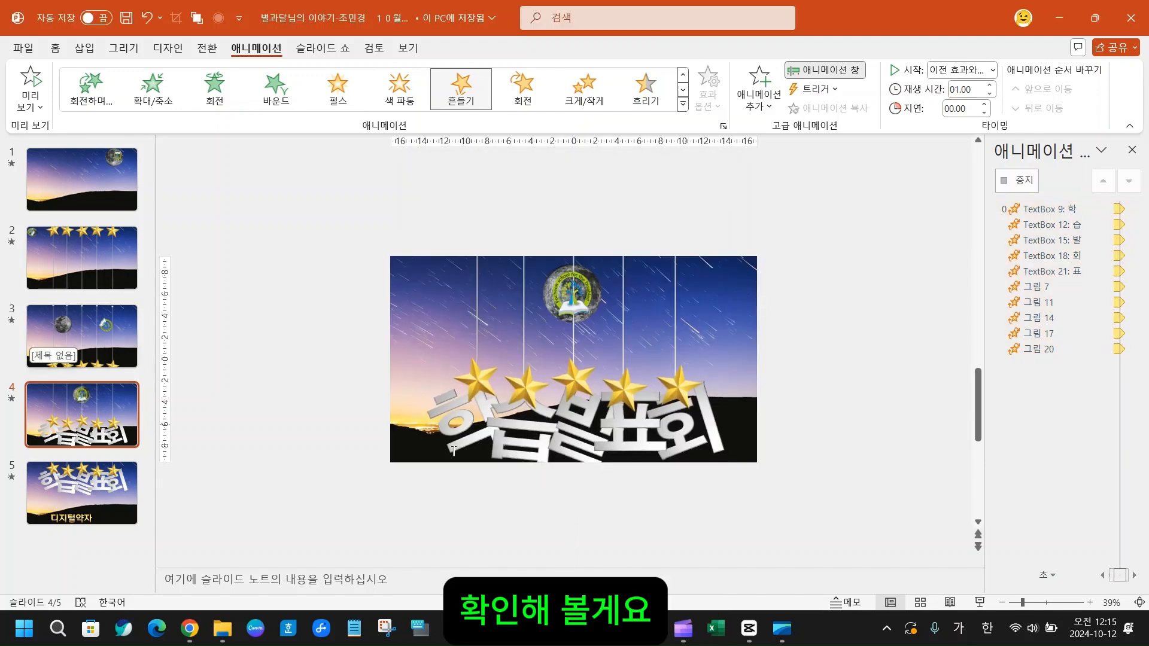
click(32, 81)
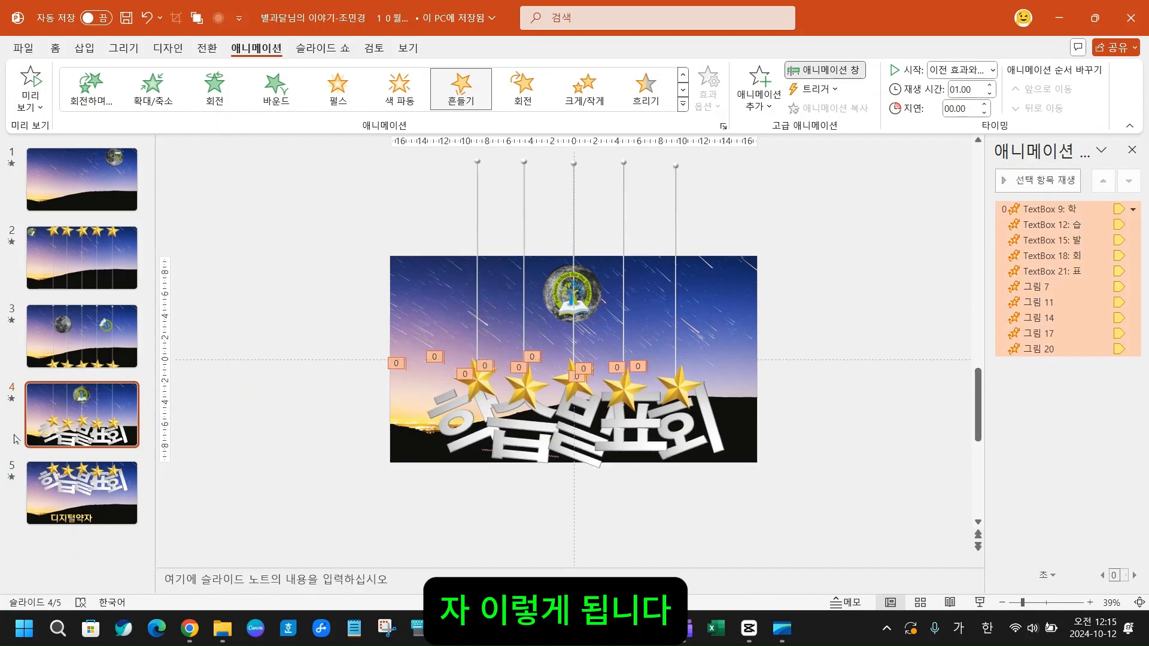
- Apply the 흔들기 animation to the five stars, the 학습발표회 letters and the small moon picture on slide 5
click(76, 504)
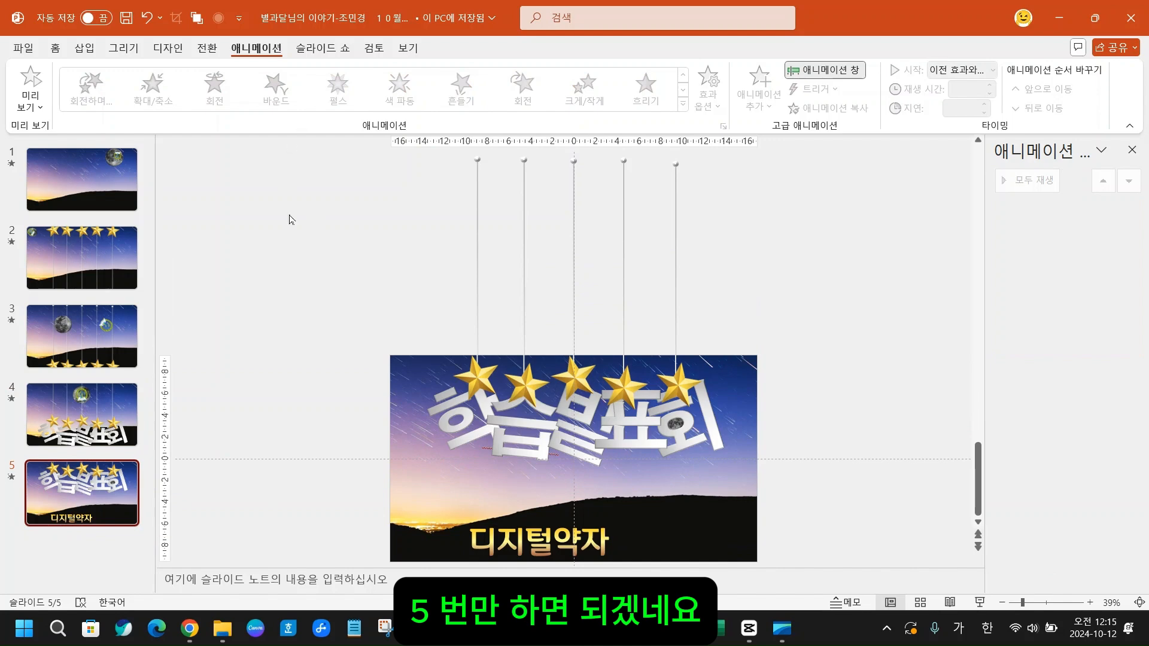
drag(343, 325, 864, 504)
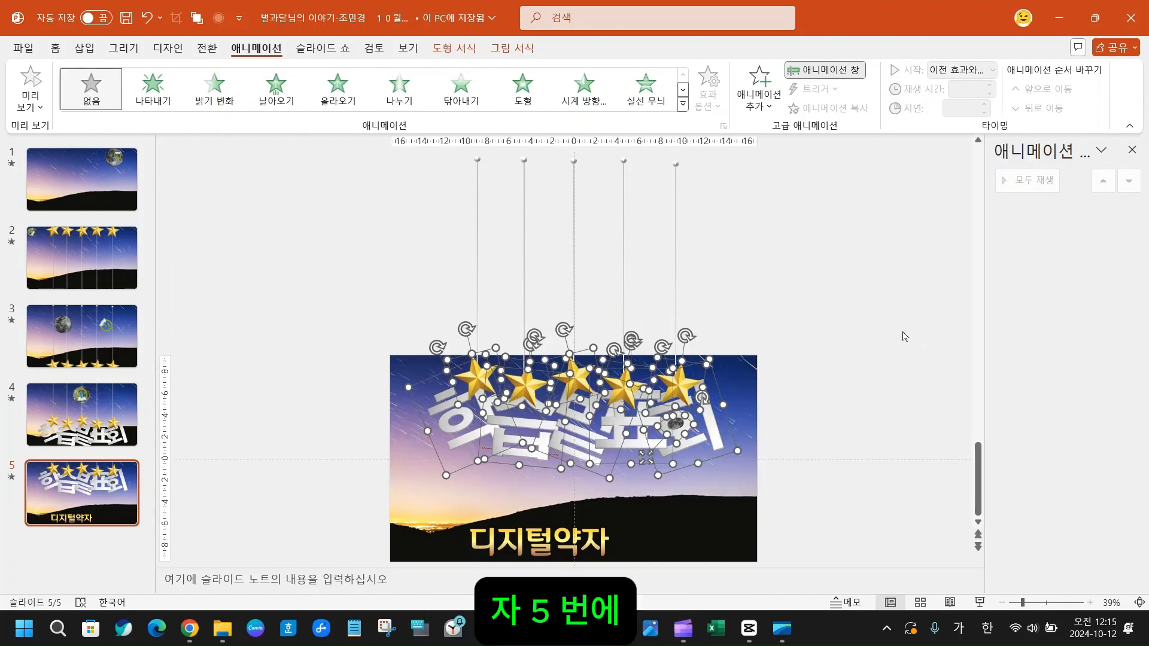
click(682, 104)
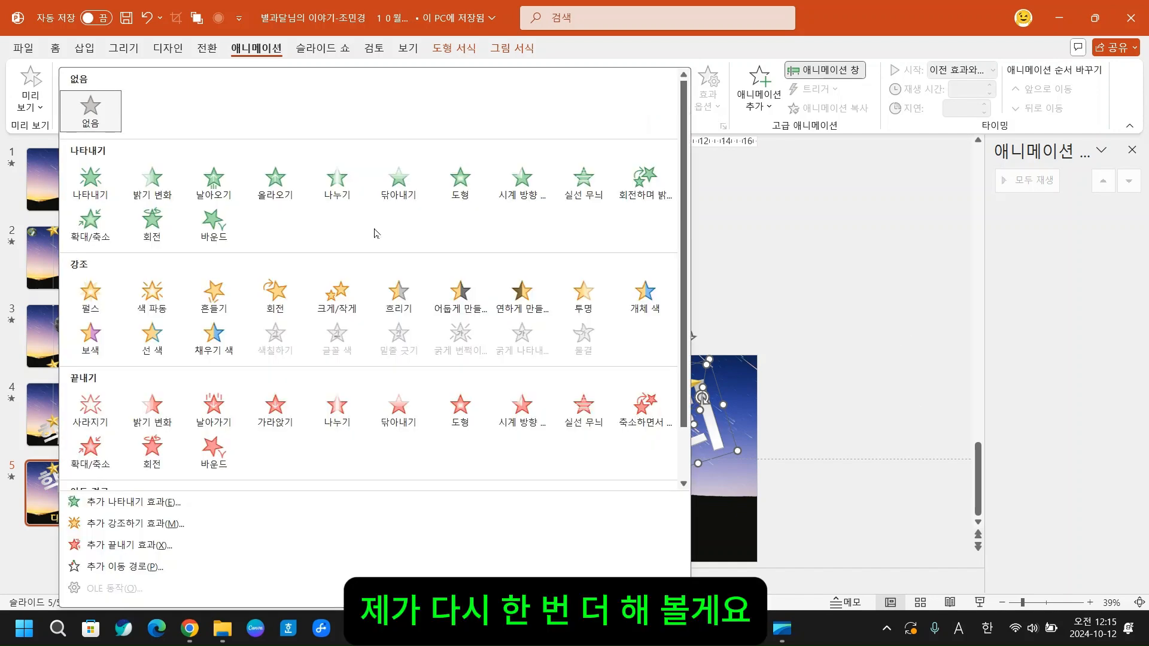
click(274, 293)
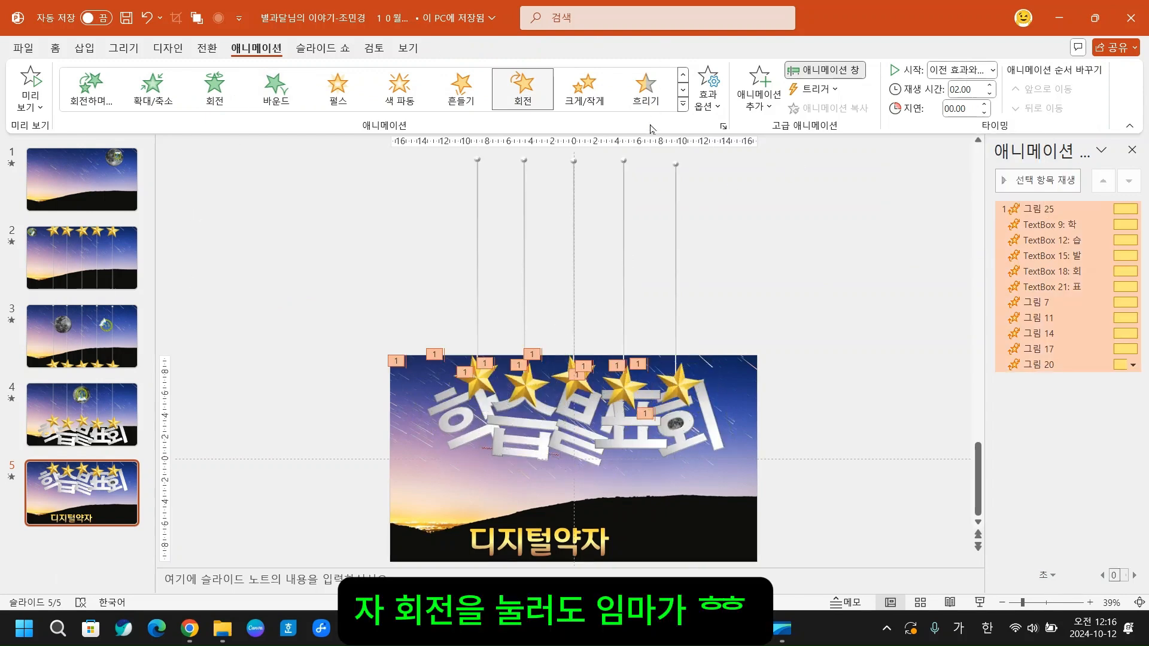
click(682, 105)
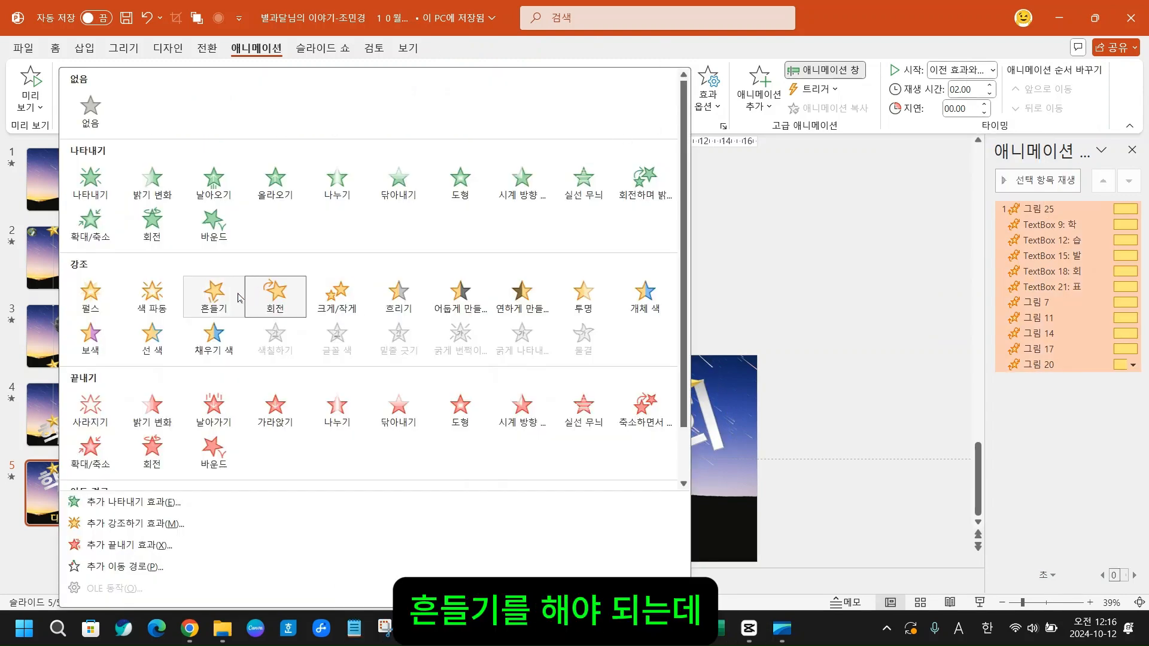
click(208, 300)
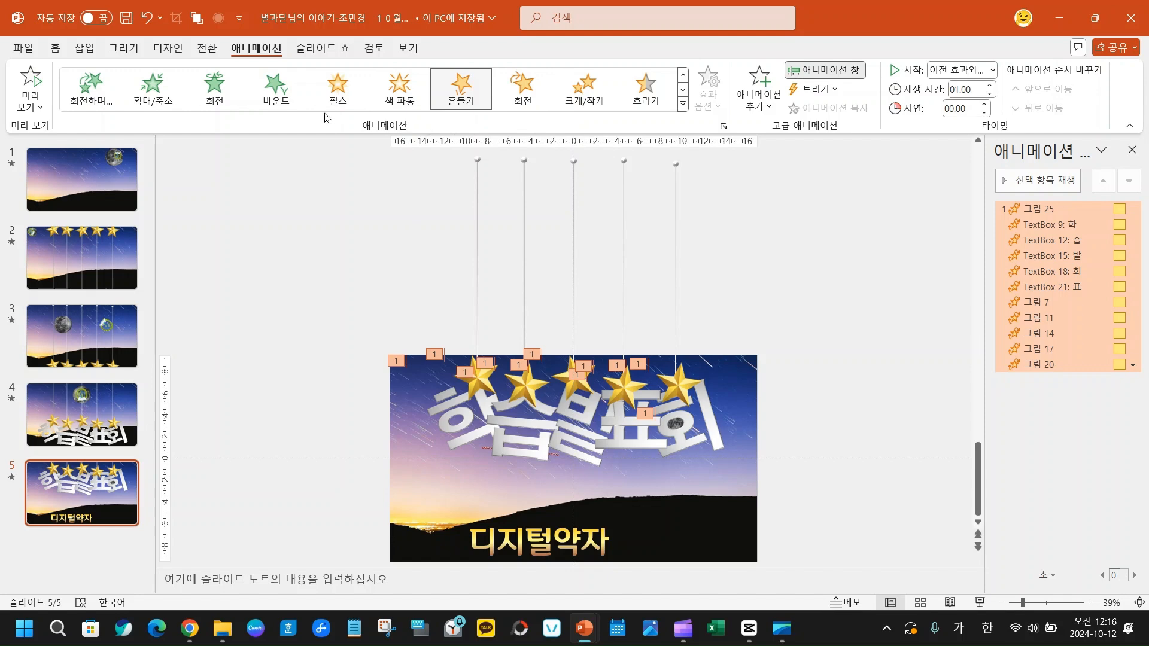
- Try the 펄스 and 색 파동 effects on the selected slide 5 objects and return them to 흔들기
click(338, 95)
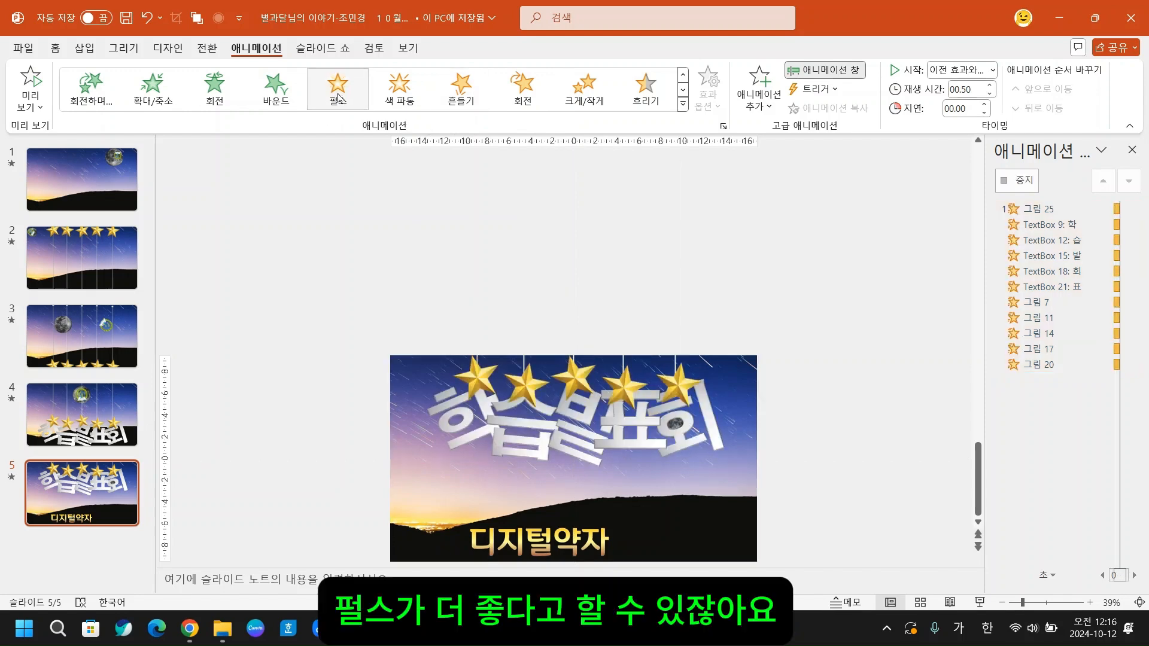
click(401, 90)
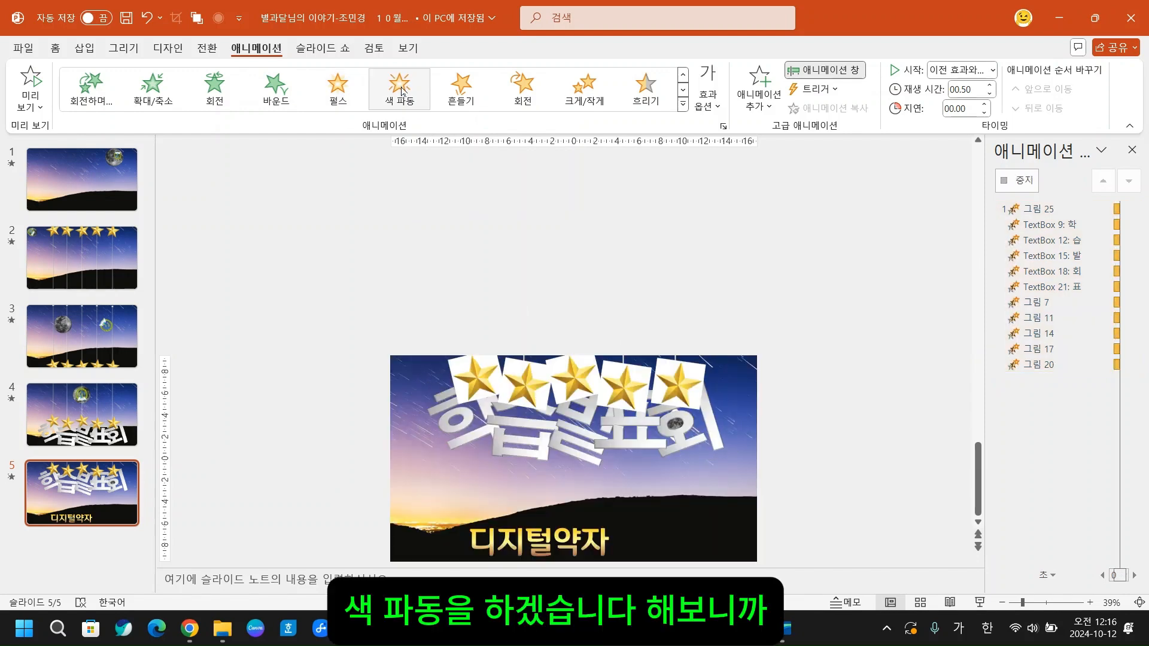
click(460, 91)
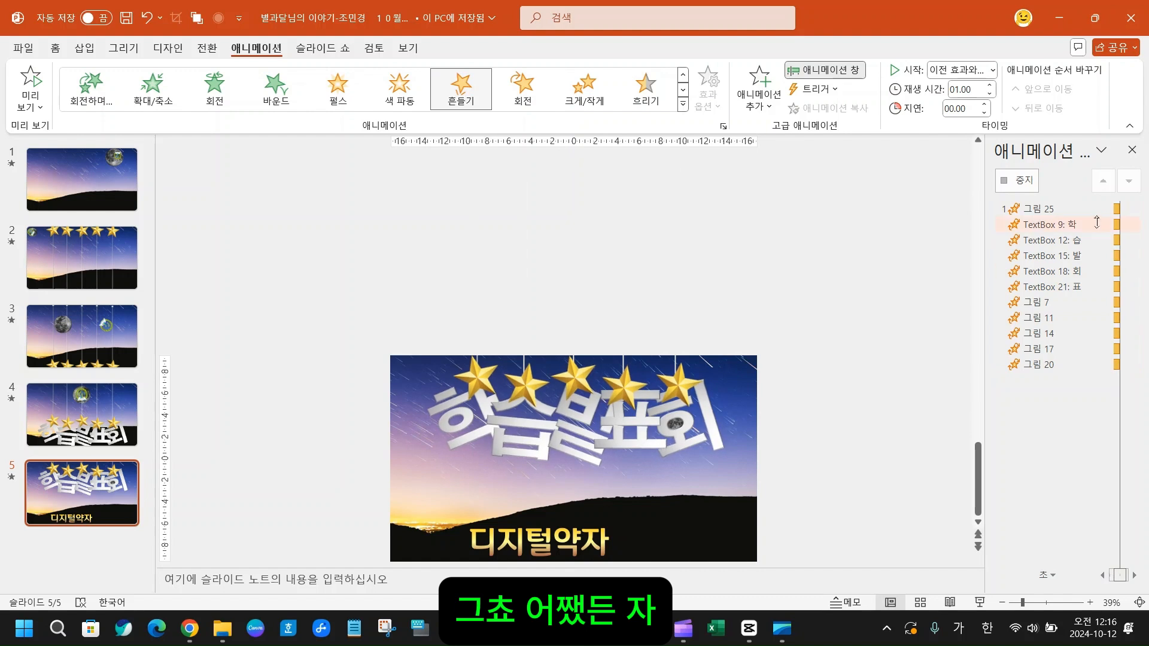
- Set the start of all slide 5 animations to 이전 효과와 함께 and their repeat to 슬라이드가 끝날 때까지
right_click(1051, 212)
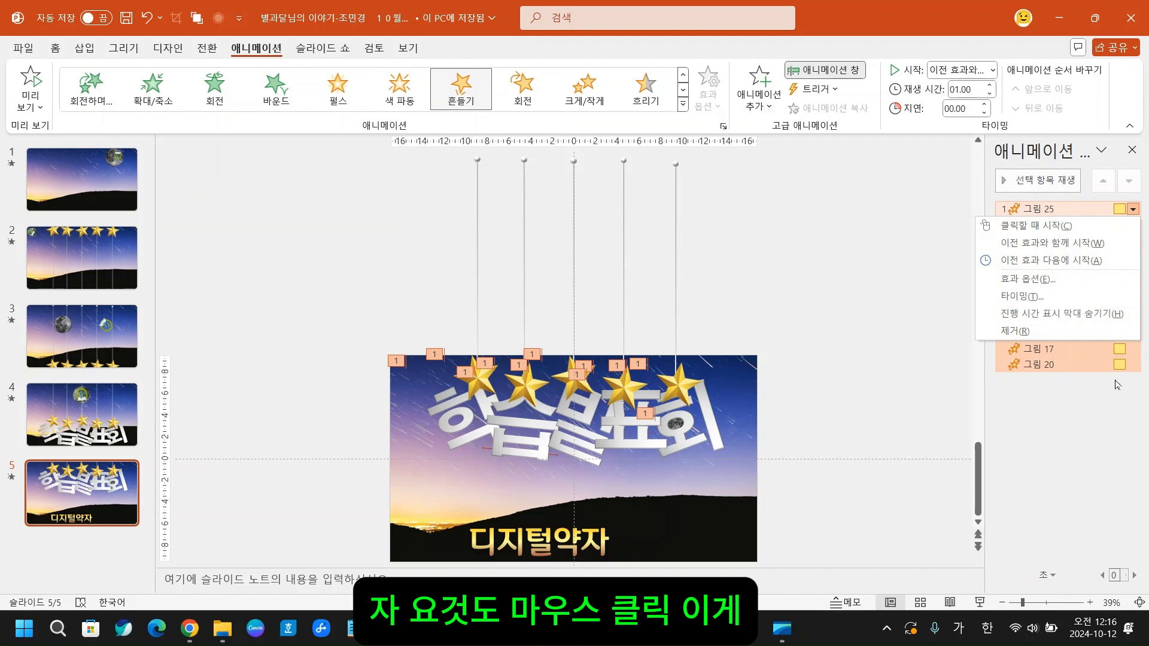
click(1017, 296)
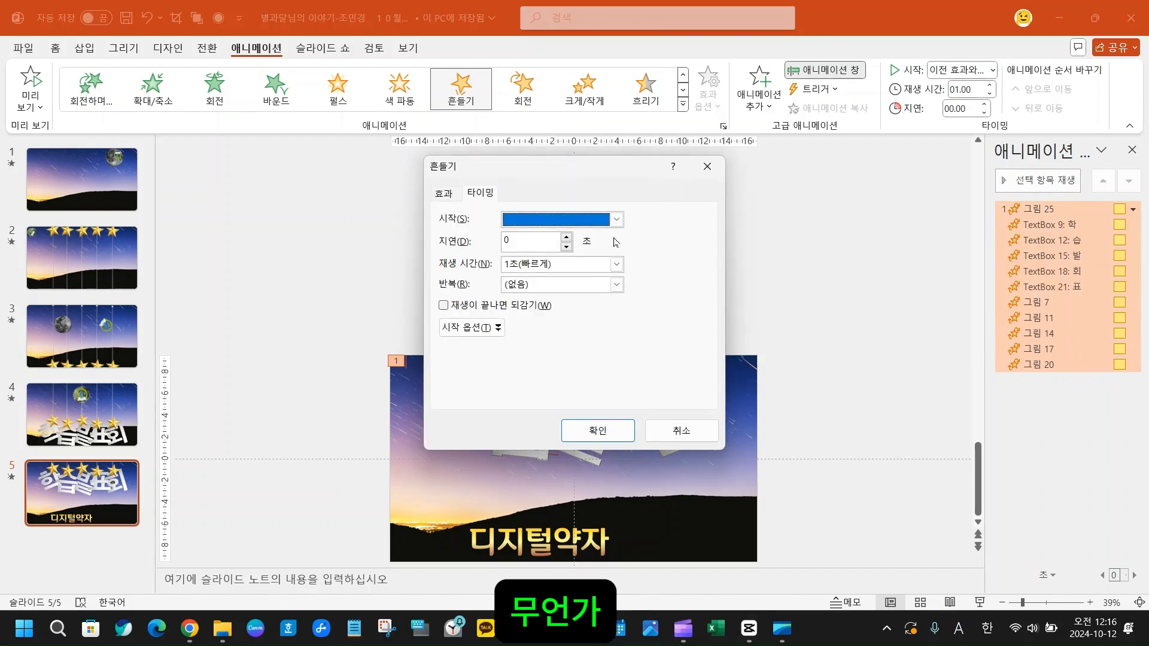
click(614, 220)
click(594, 250)
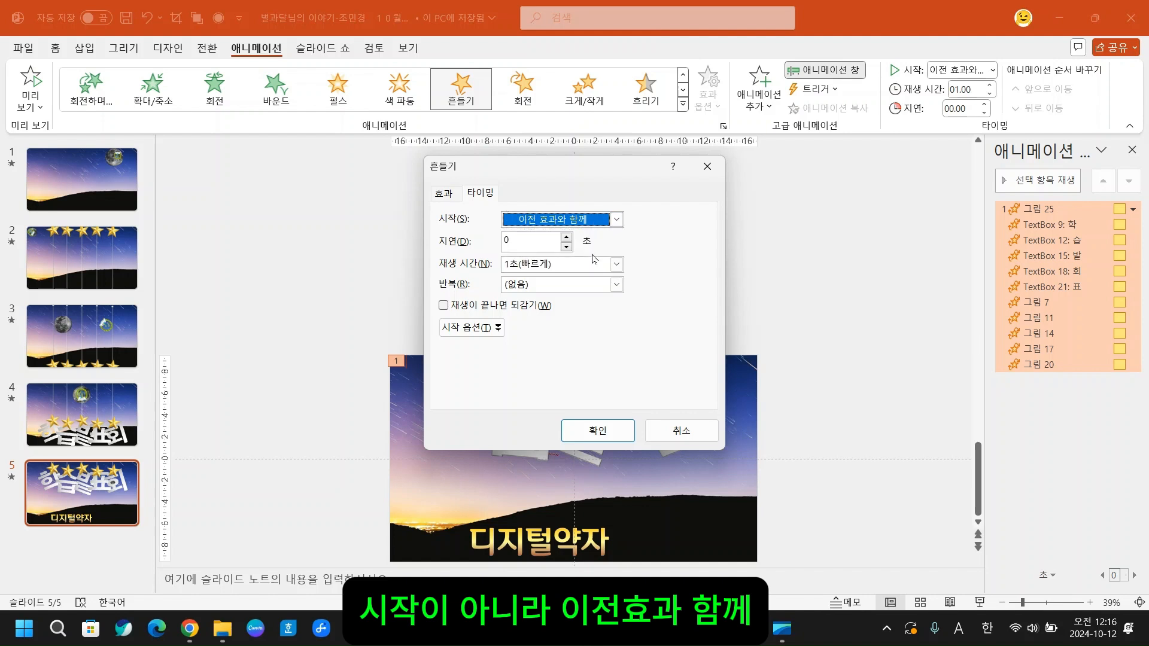
click(616, 285)
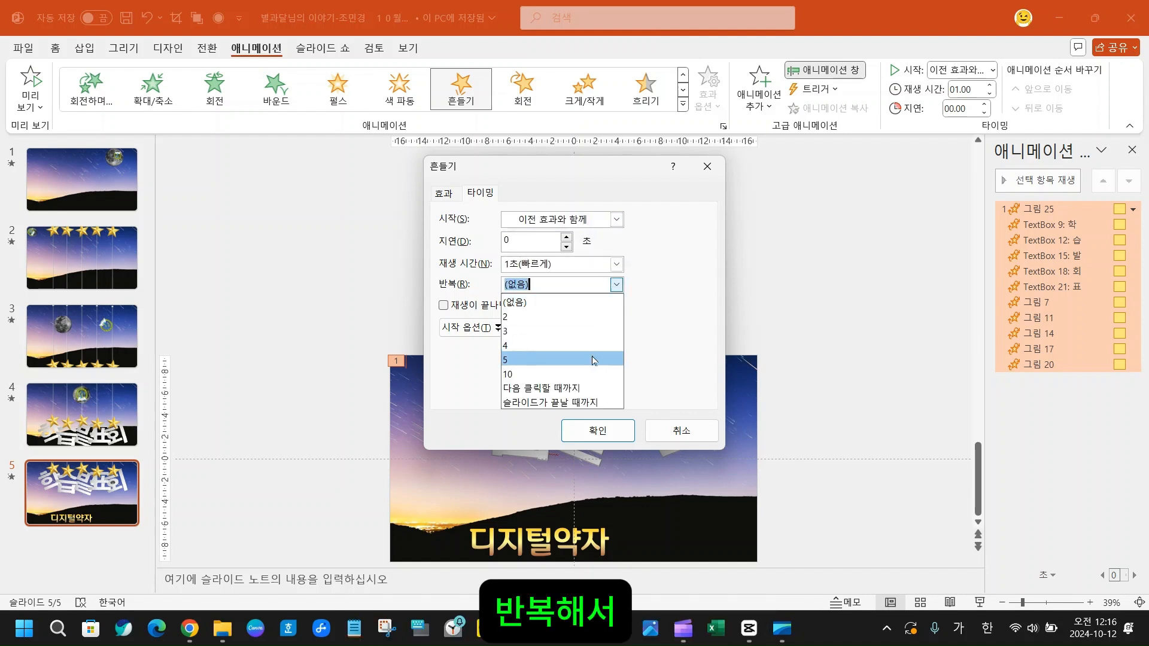
click(578, 404)
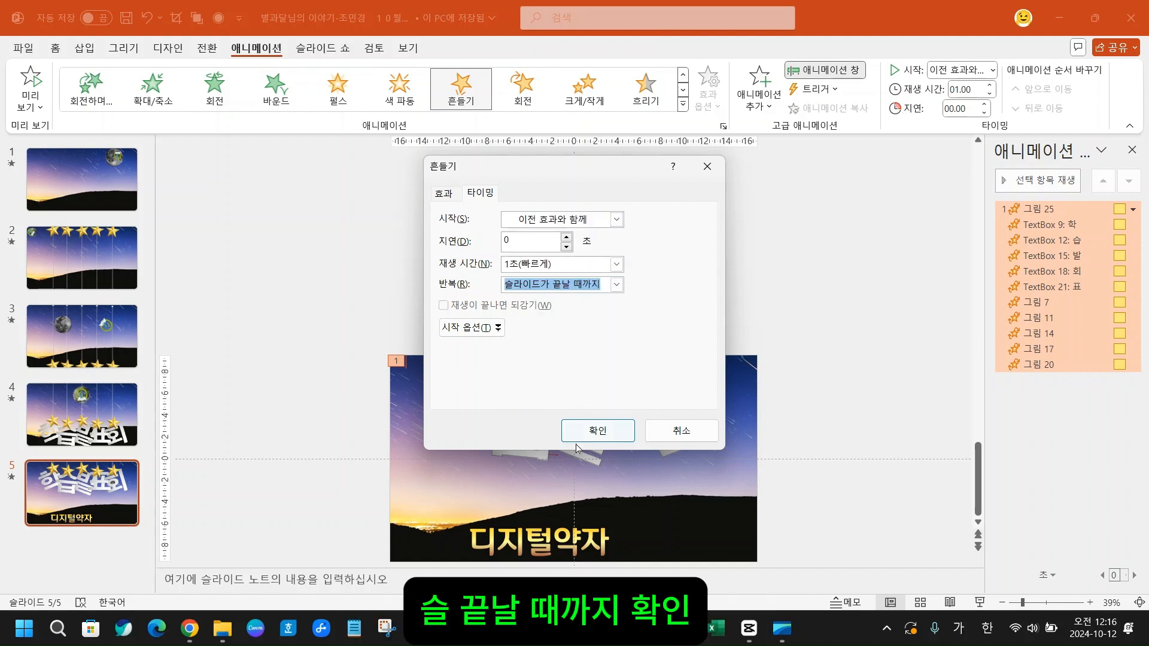
click(592, 431)
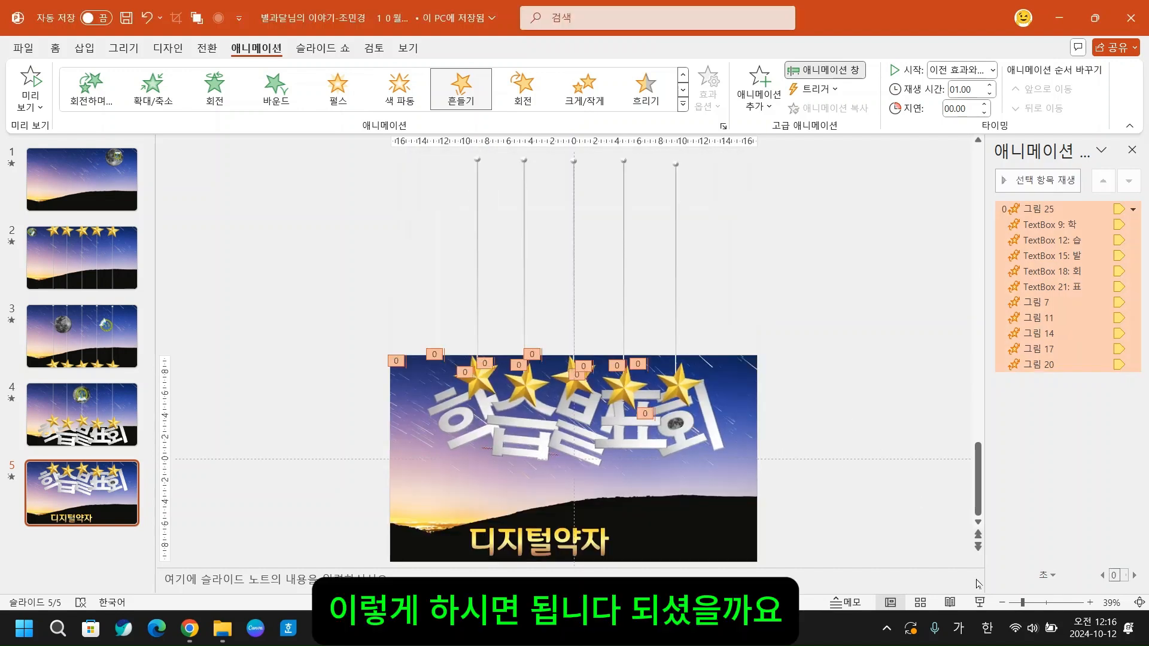
- Apply the 올라오기 animation to the 디지털약자 text box on slide 5 and replace it with 크게/작게
click(997, 566)
click(1042, 603)
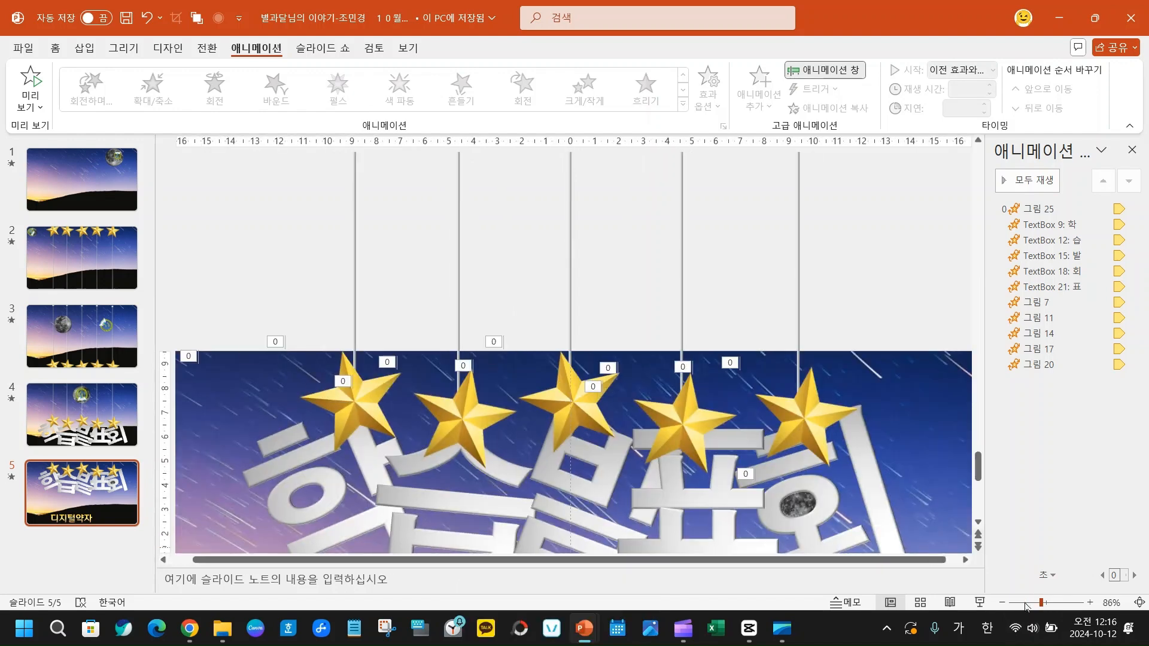
scroll(443, 354, down, 1)
scroll(339, 273, down, 3)
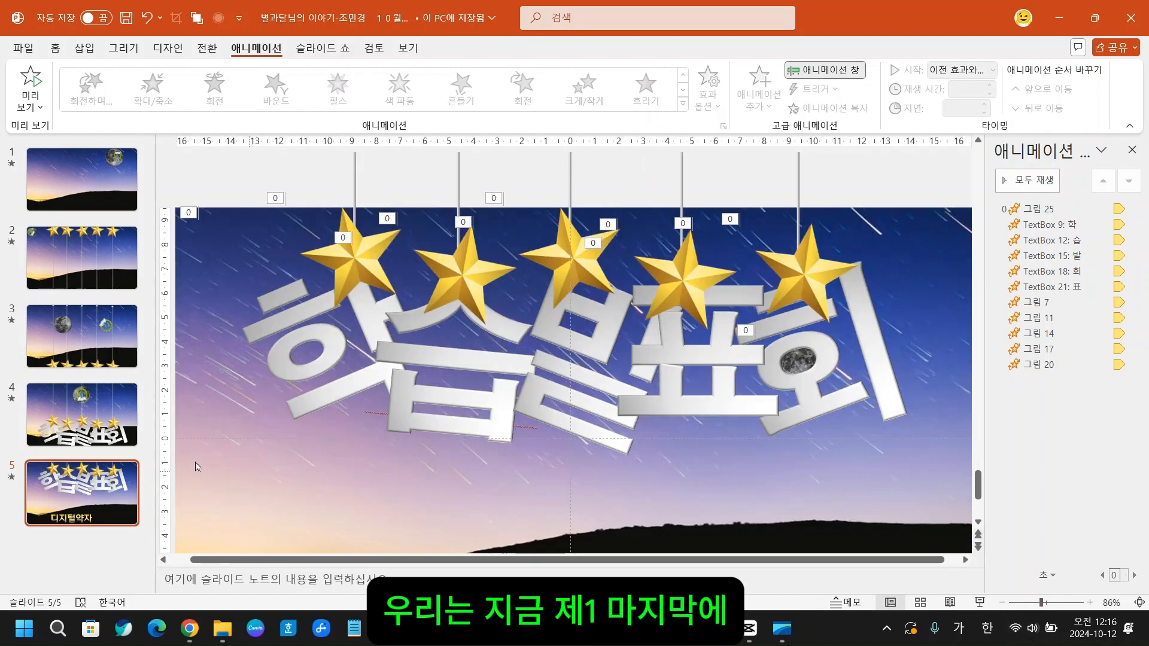
scroll(494, 508, down, 2)
scroll(518, 499, down, 4)
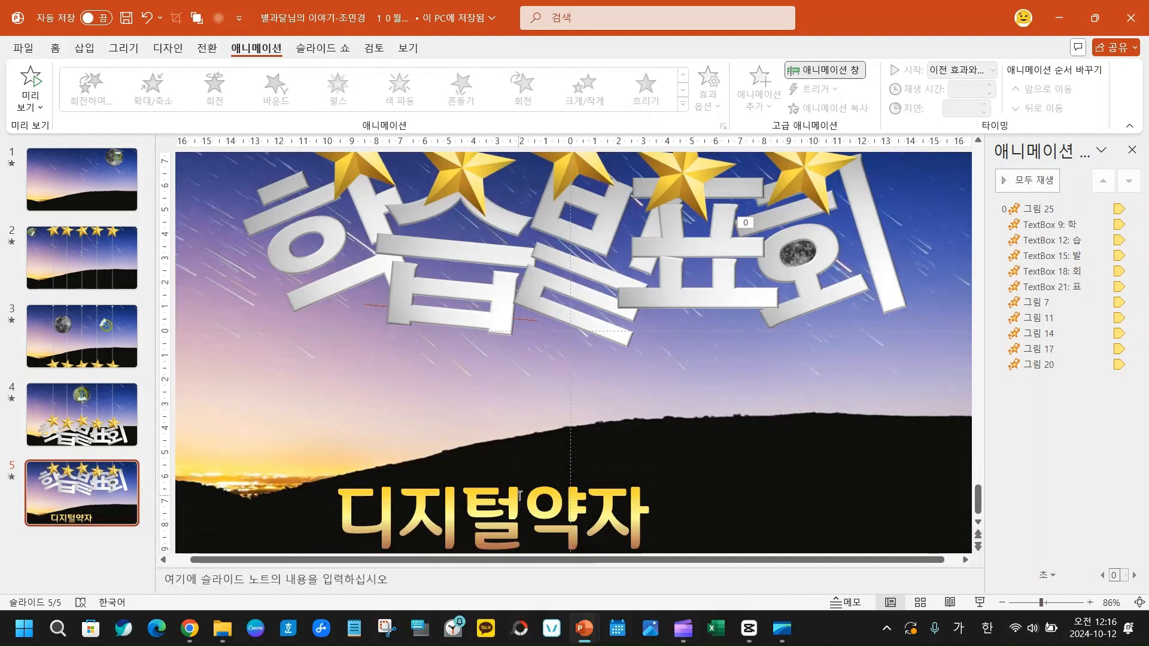
click(387, 466)
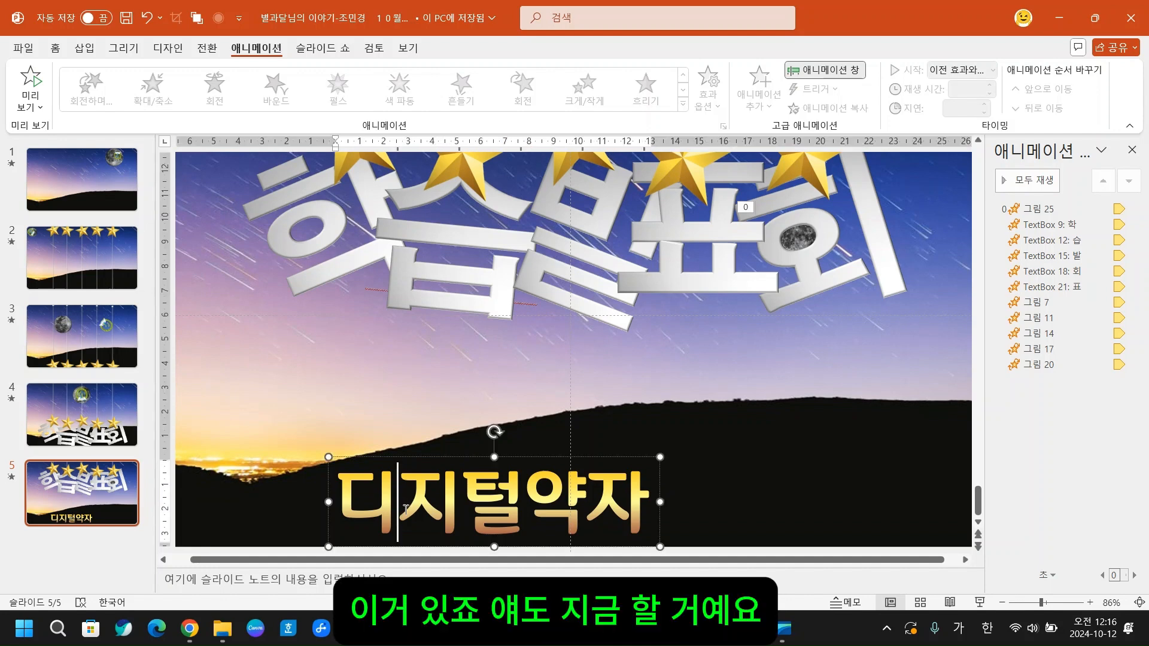
click(333, 458)
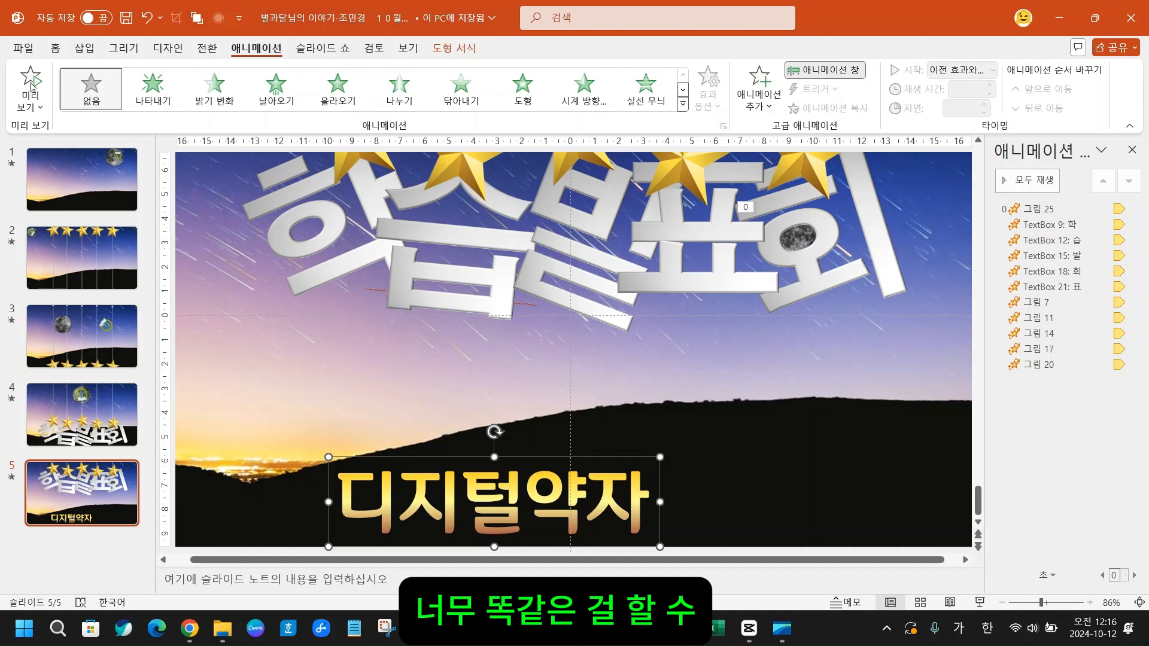
click(684, 107)
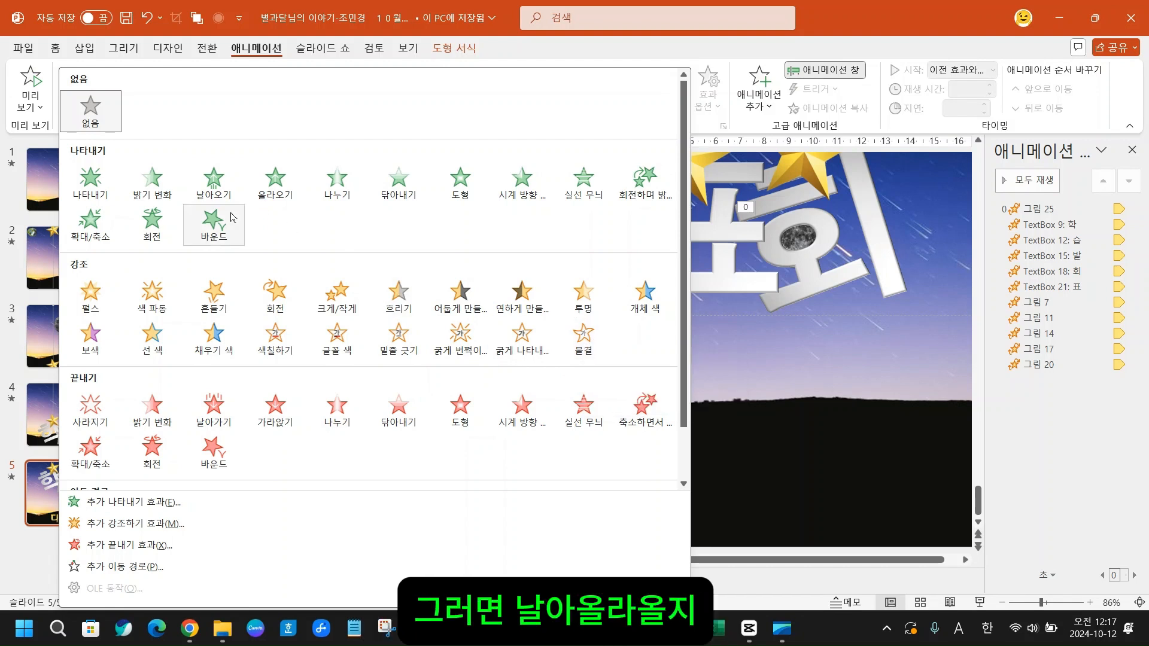
click(272, 191)
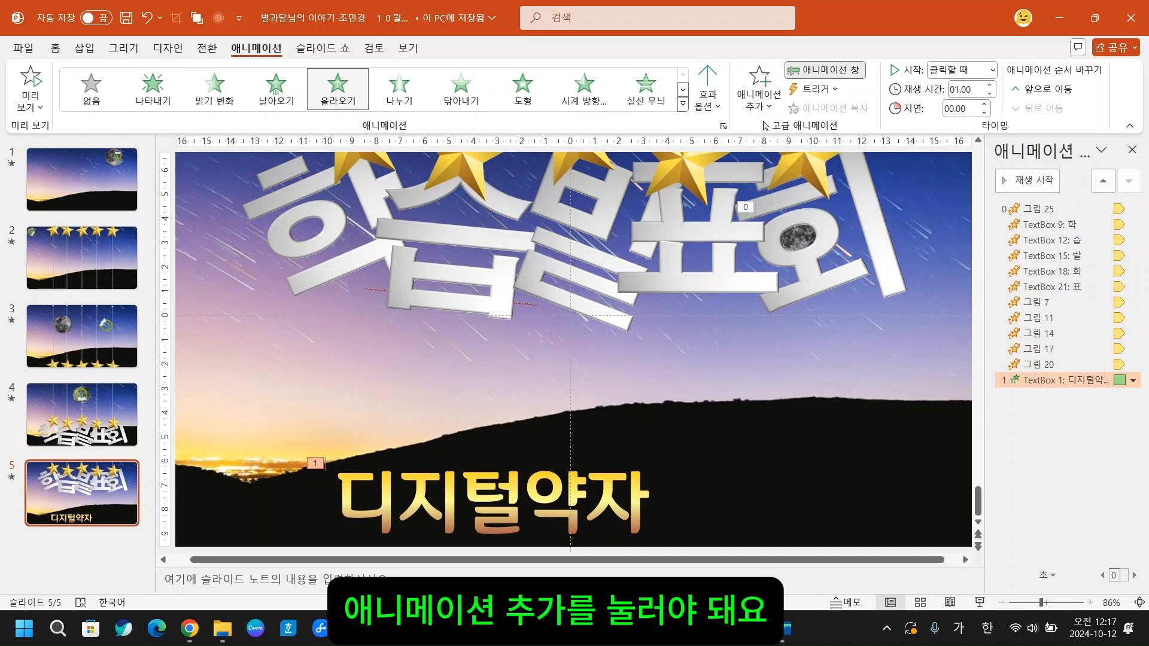
click(683, 106)
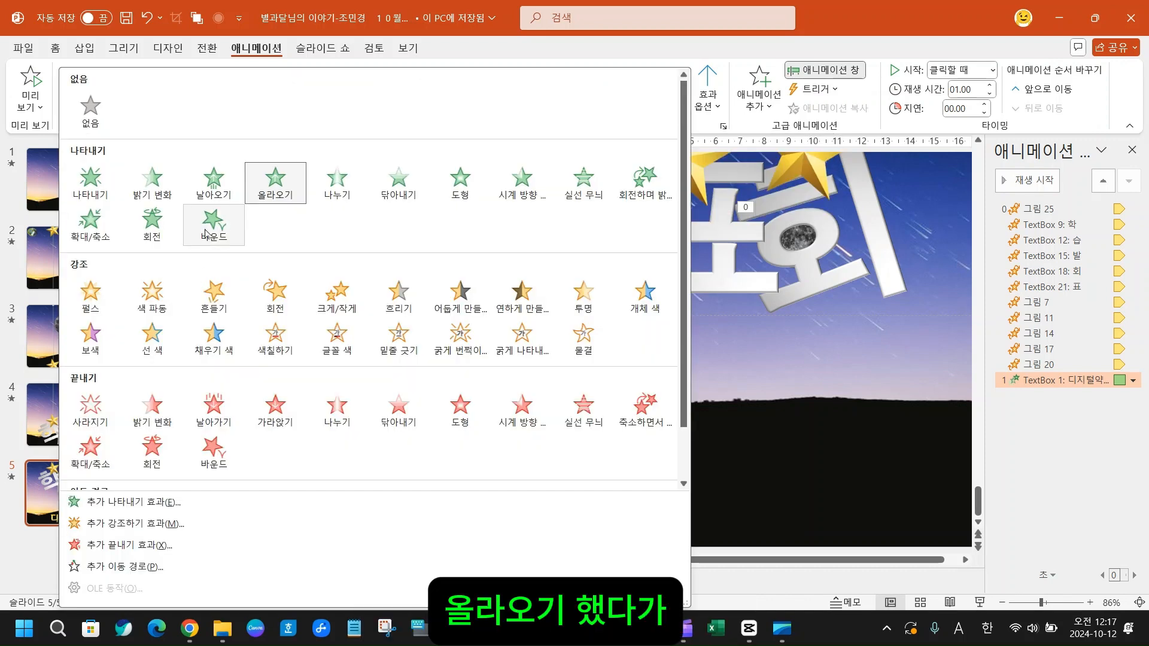
click(324, 299)
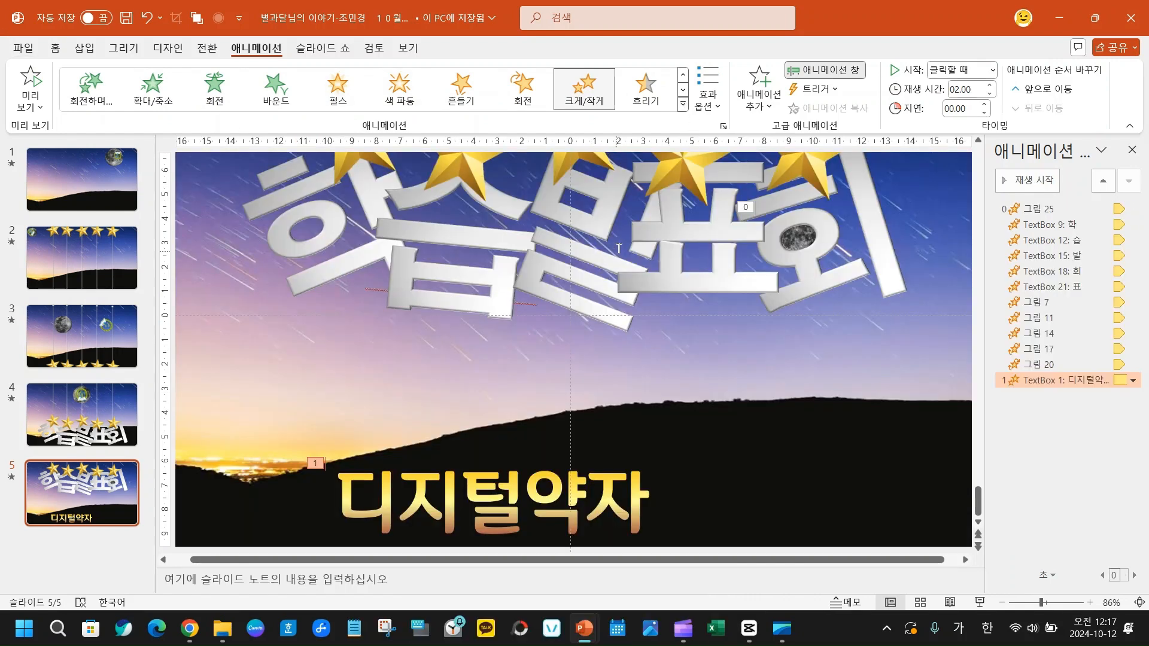
- Replace the 디지털약자 text box's 크게/작게 effect with 올라오기 and add the 물결 emphasis effect as a second animation
click(683, 105)
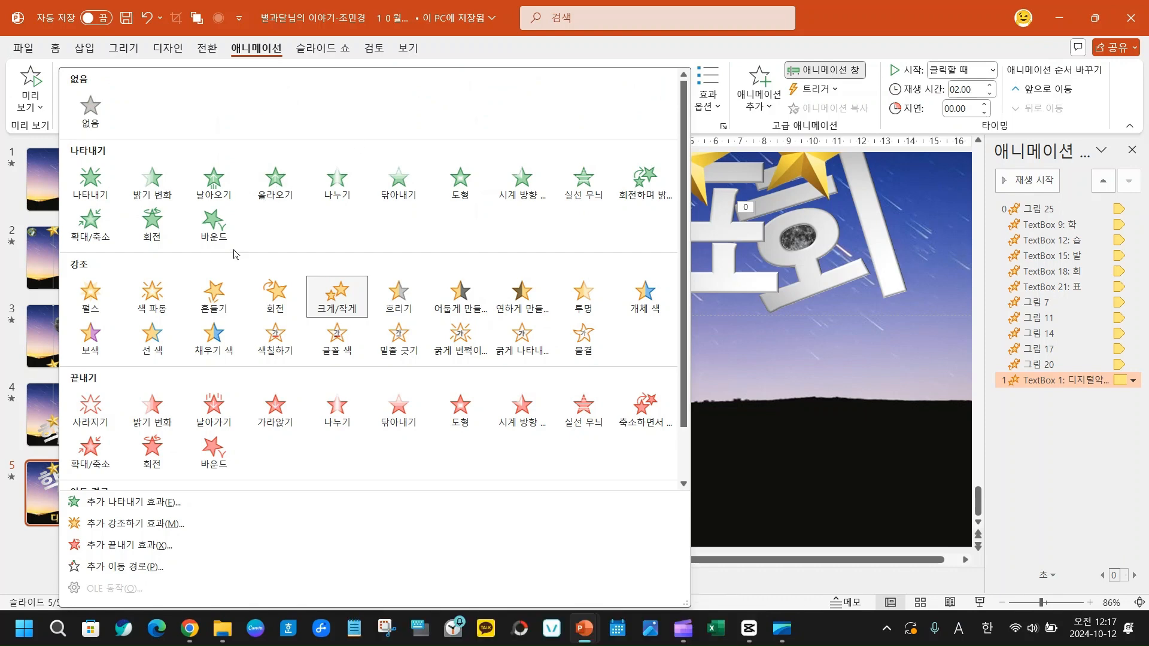
click(274, 189)
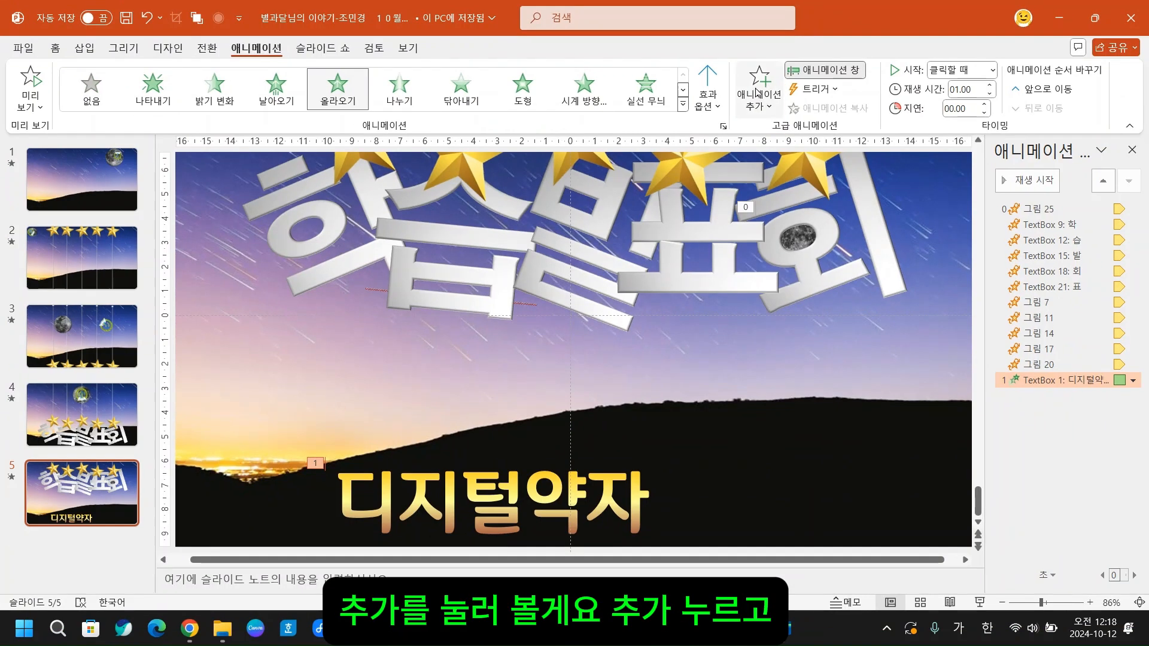
click(757, 93)
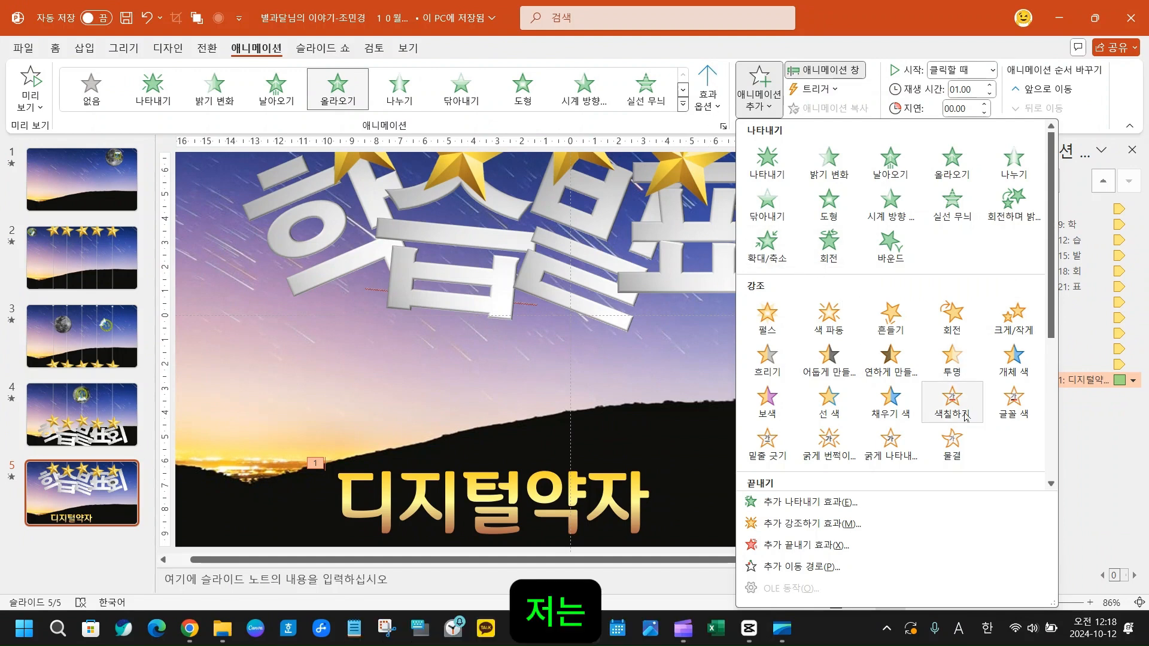
click(955, 447)
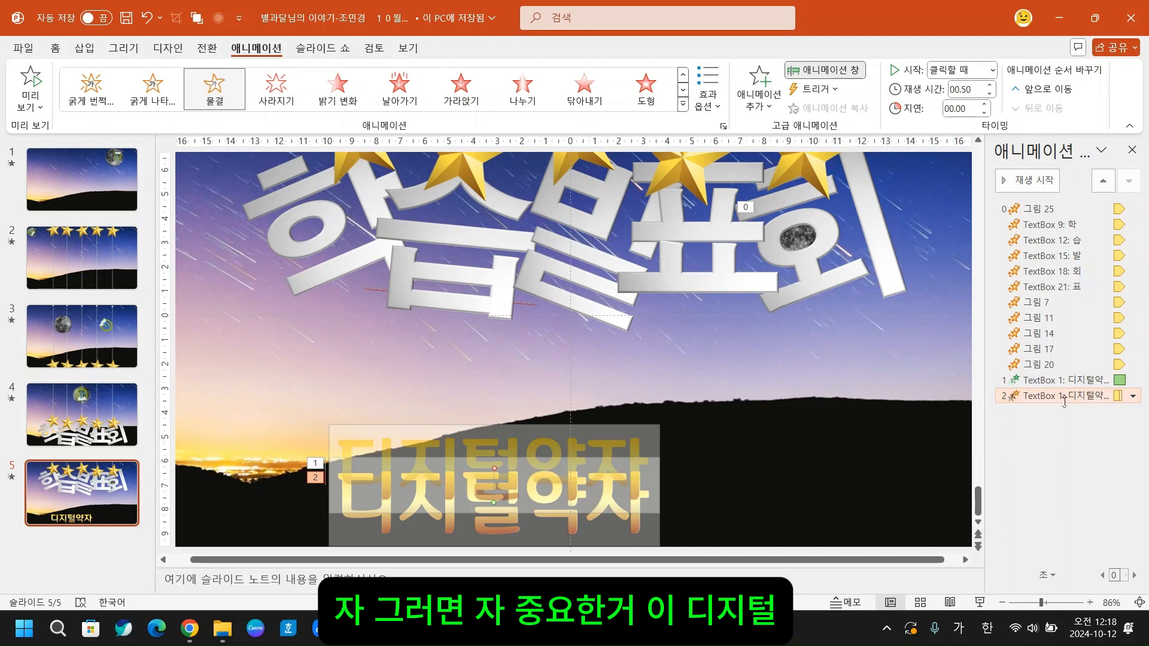
- Set both 디지털약자 animations on slide 5 to start 이전 효과와 함께 and repeat 슬라이드가 끝날 때까지
click(1080, 377)
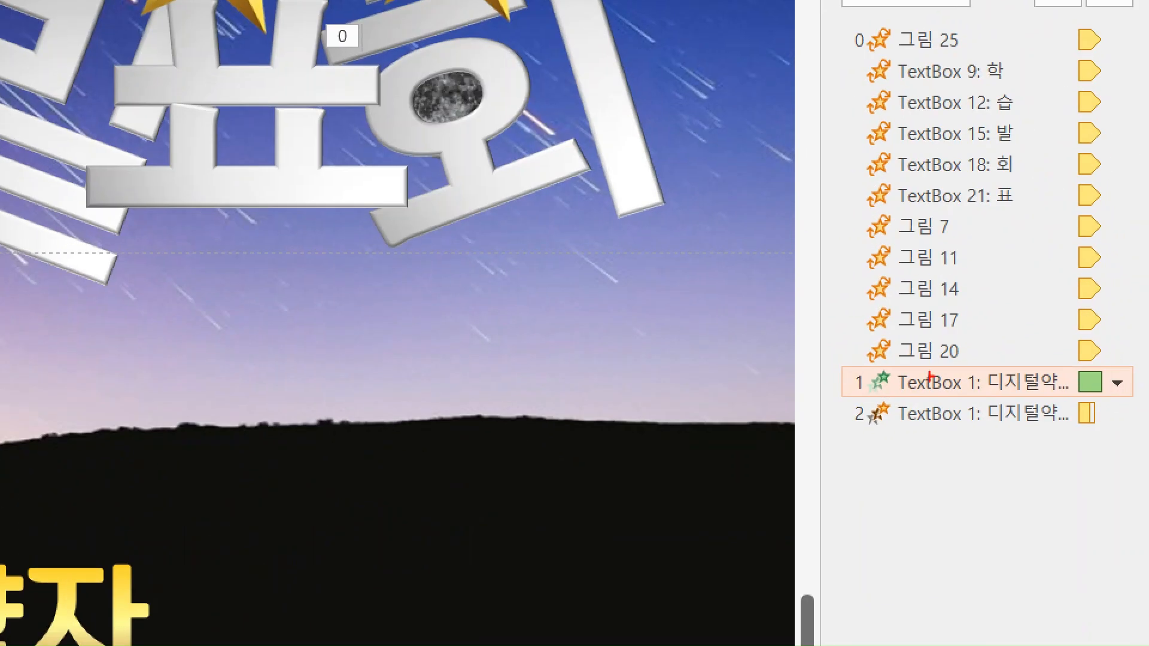
drag(817, 349, 1147, 435)
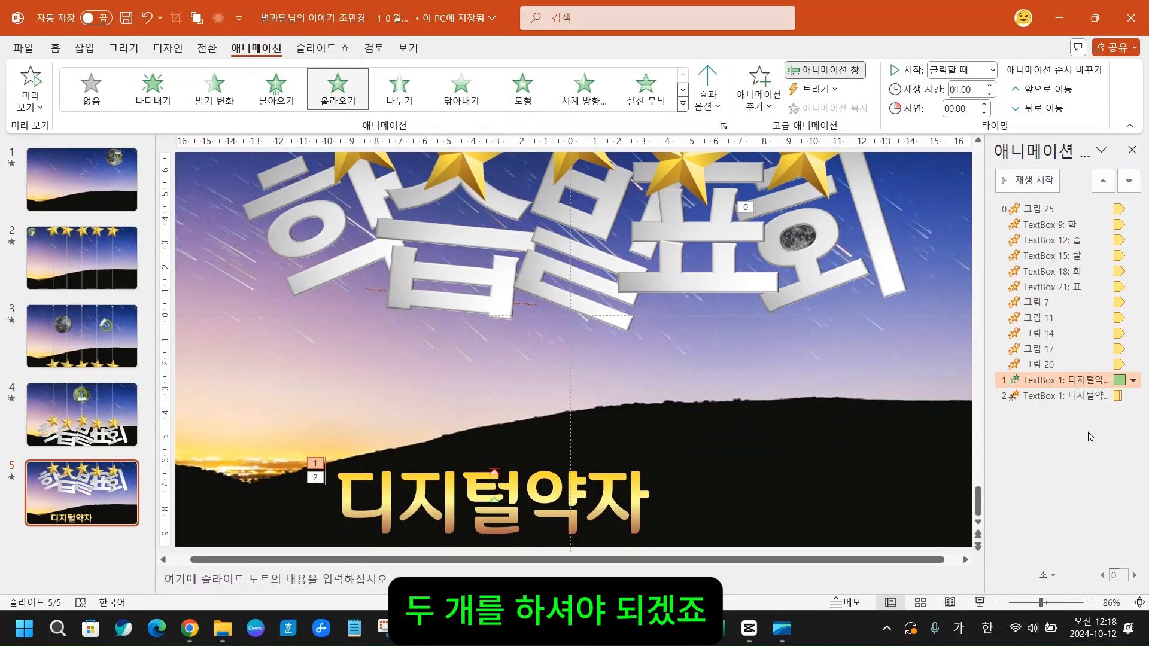
shift+click(1082, 396)
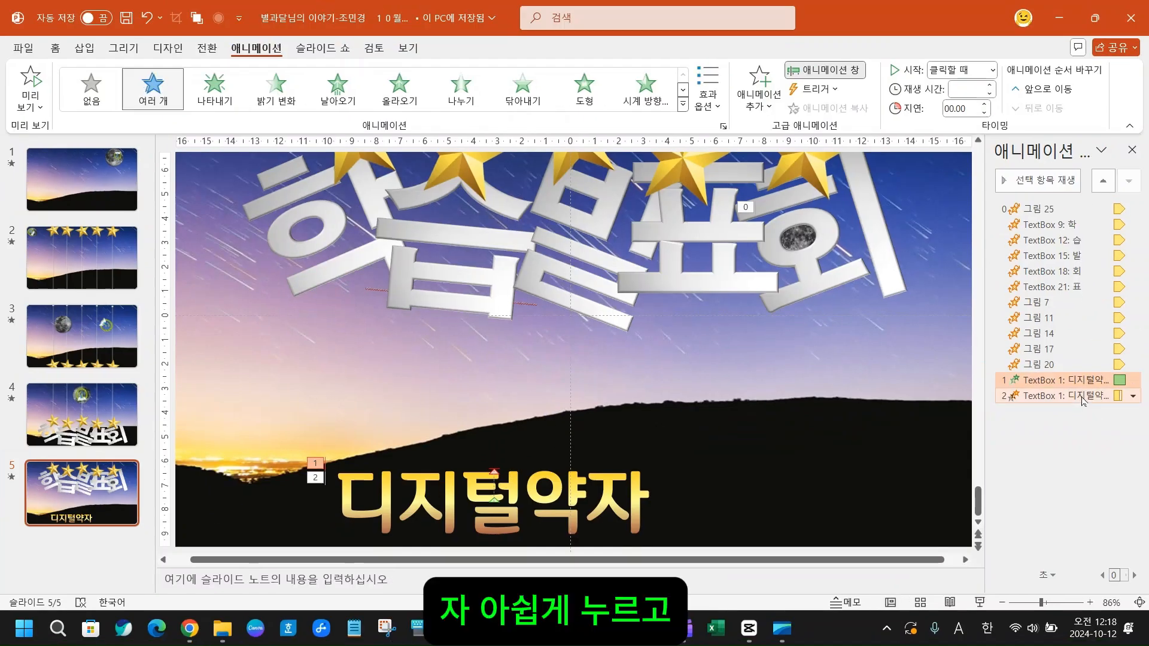
right_click(1082, 396)
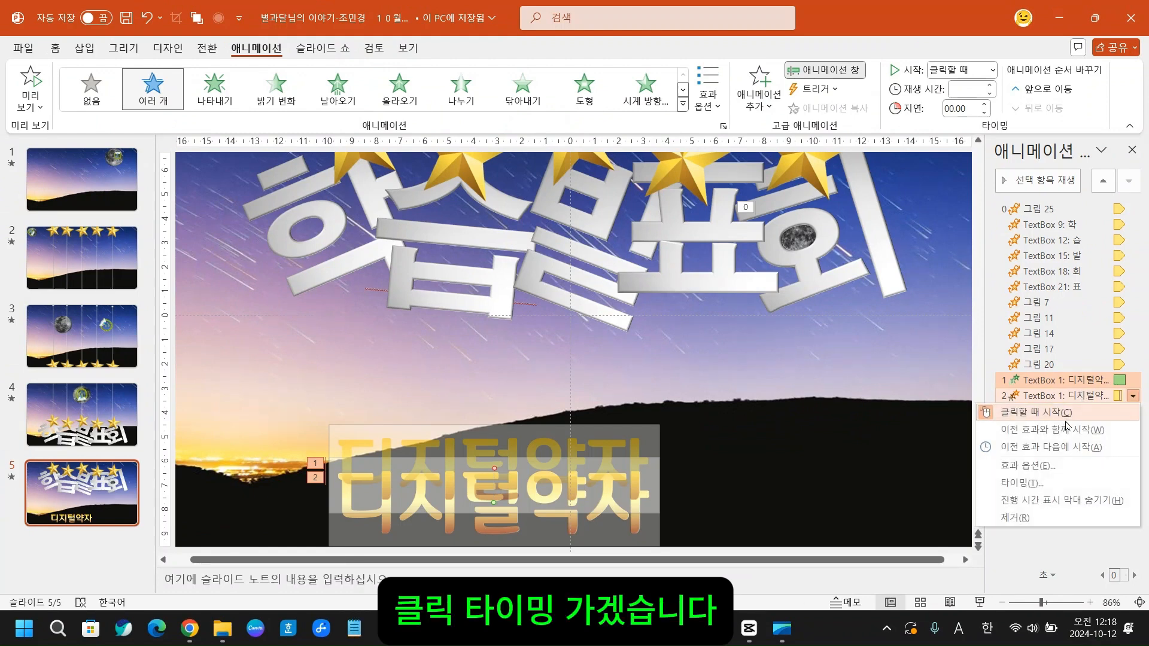
click(1043, 486)
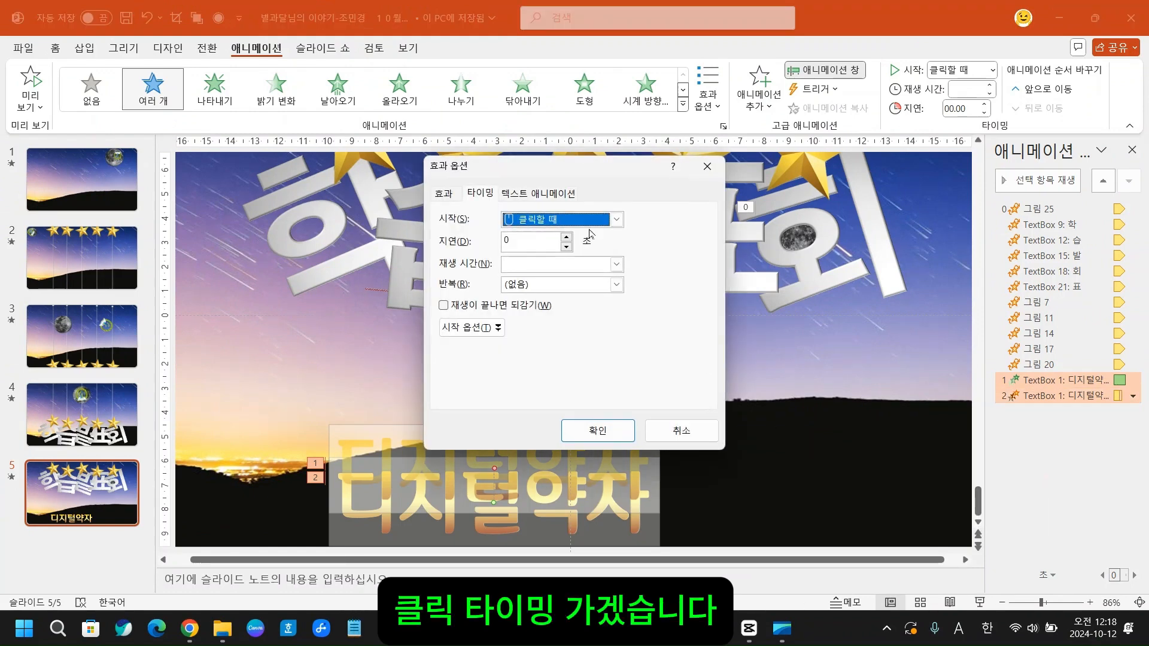
click(615, 219)
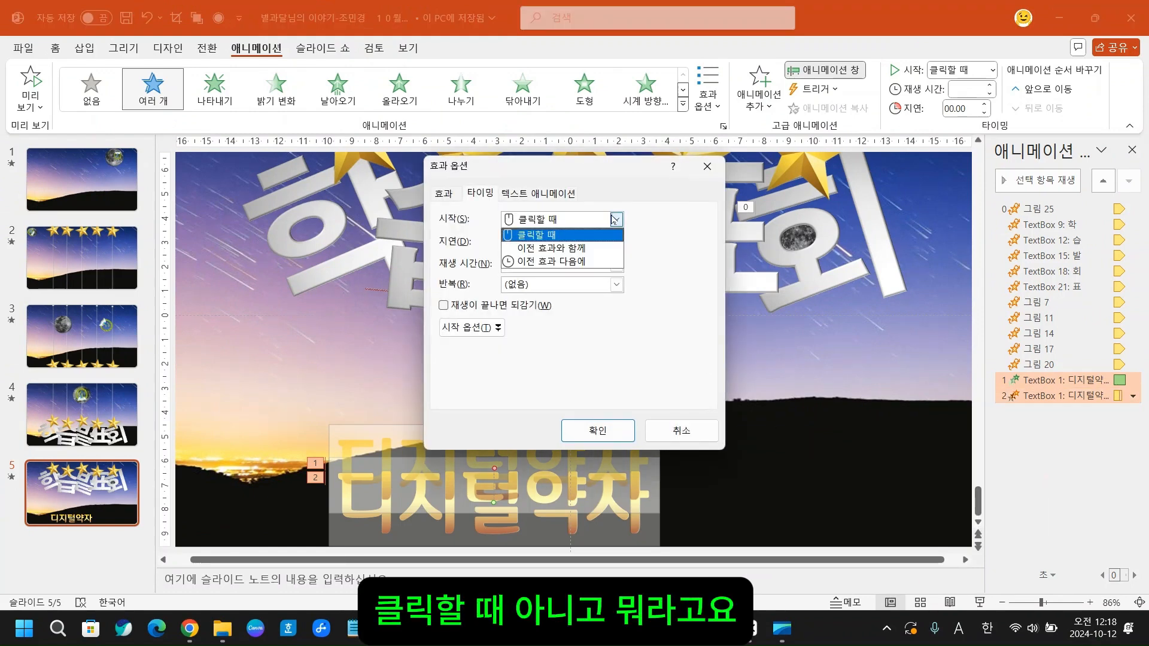
click(601, 247)
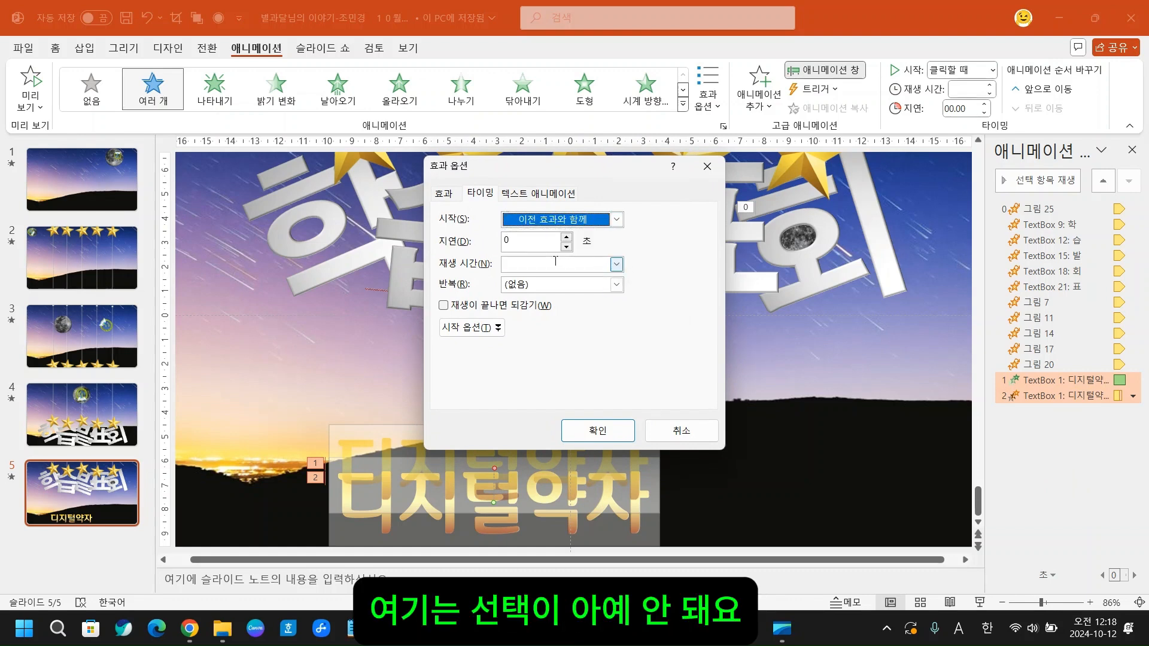
click(622, 291)
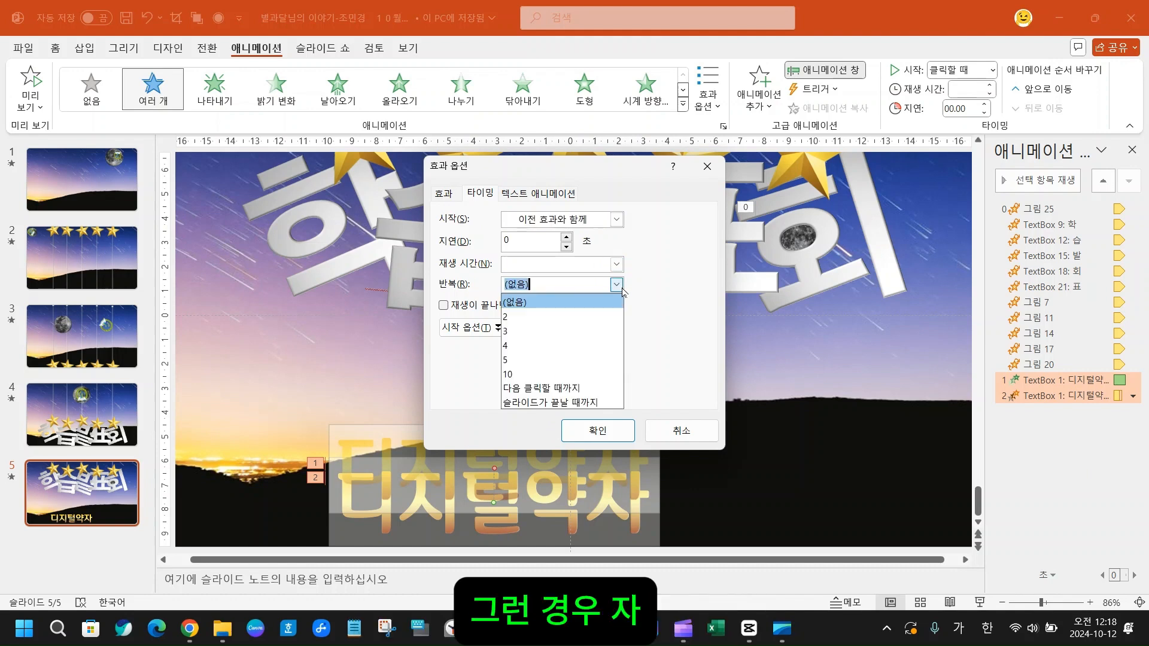
click(594, 402)
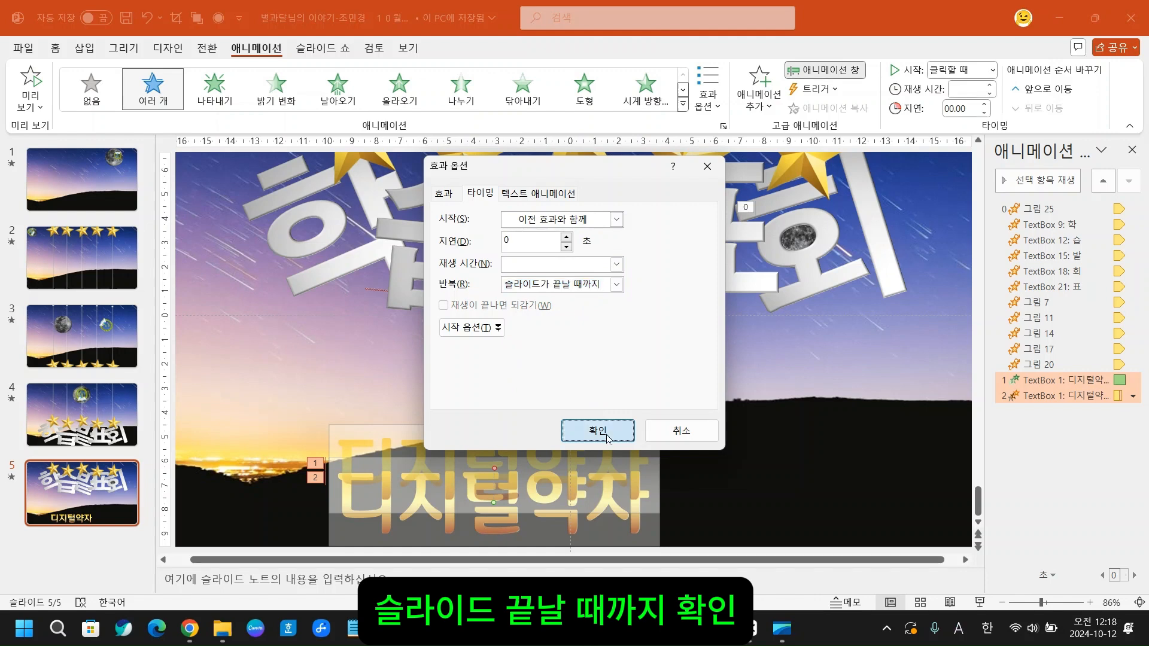
click(599, 431)
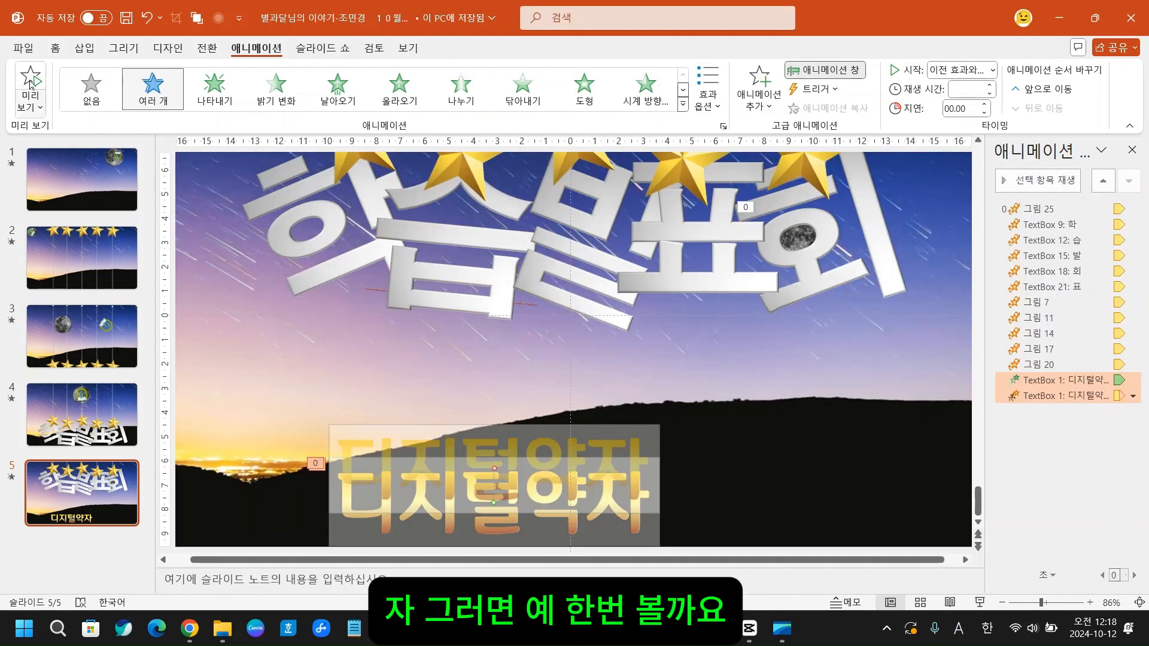
- Preview the 올라오기 and 물결 animations of the 디지털약자 text on slide 5
click(32, 84)
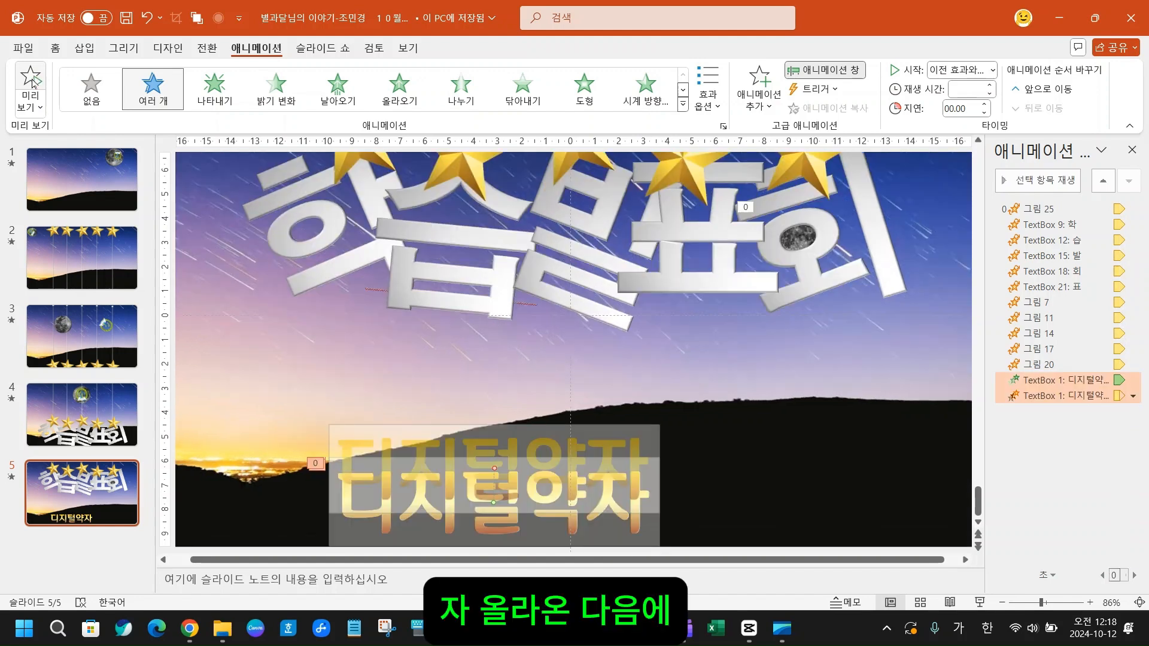
click(33, 83)
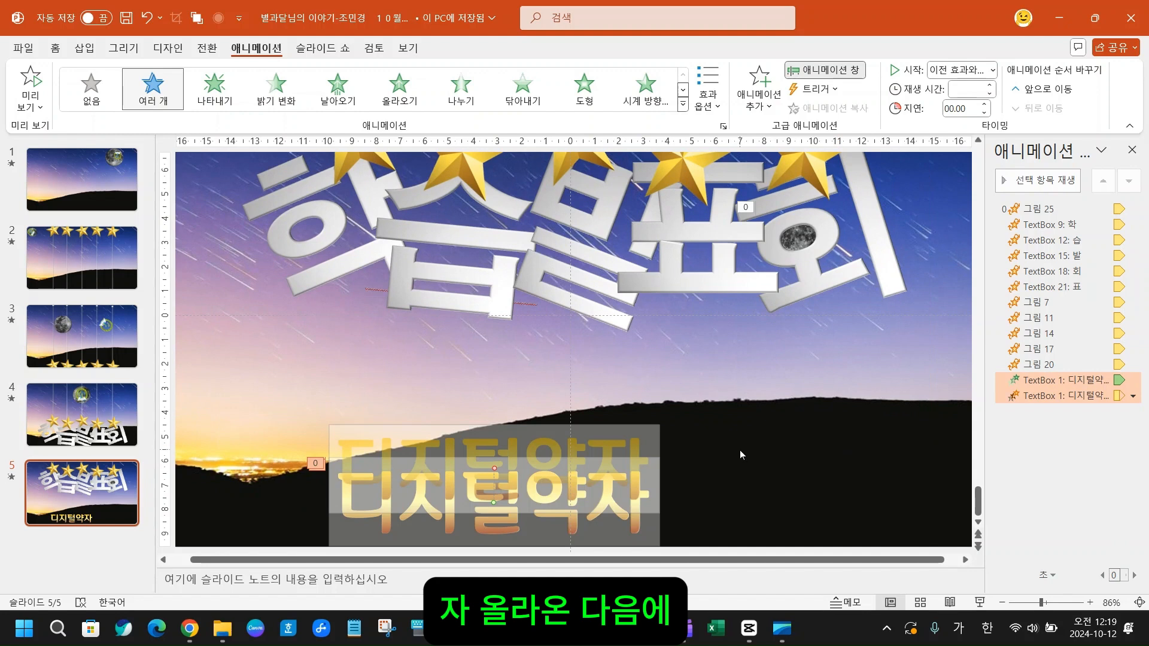
click(1063, 380)
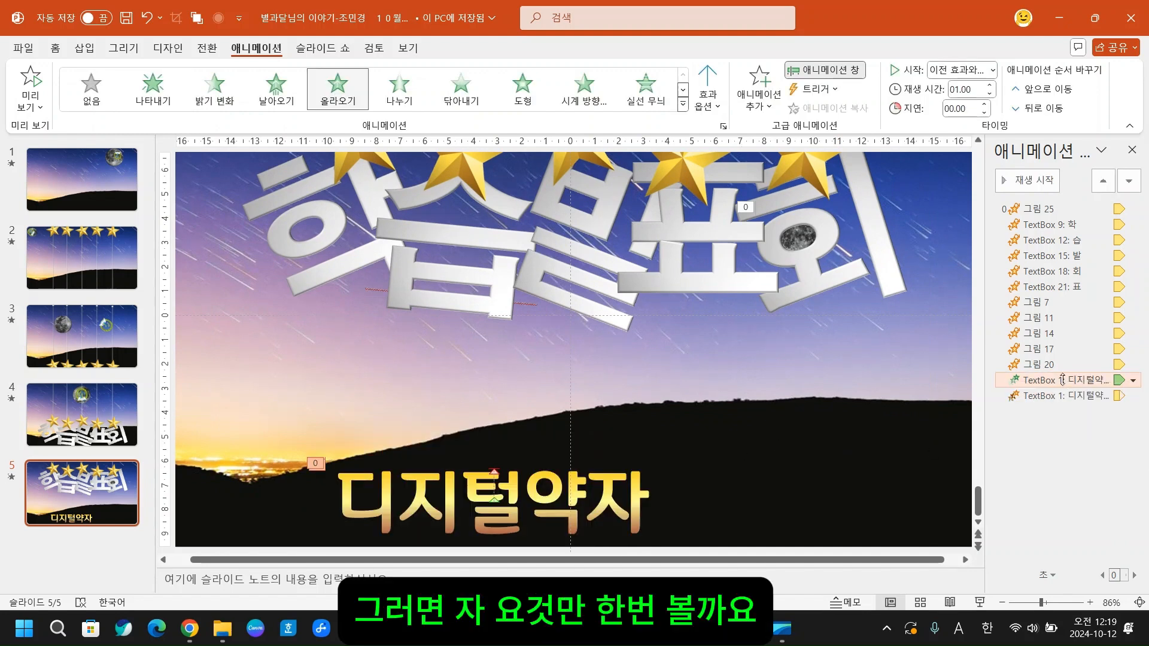
click(34, 91)
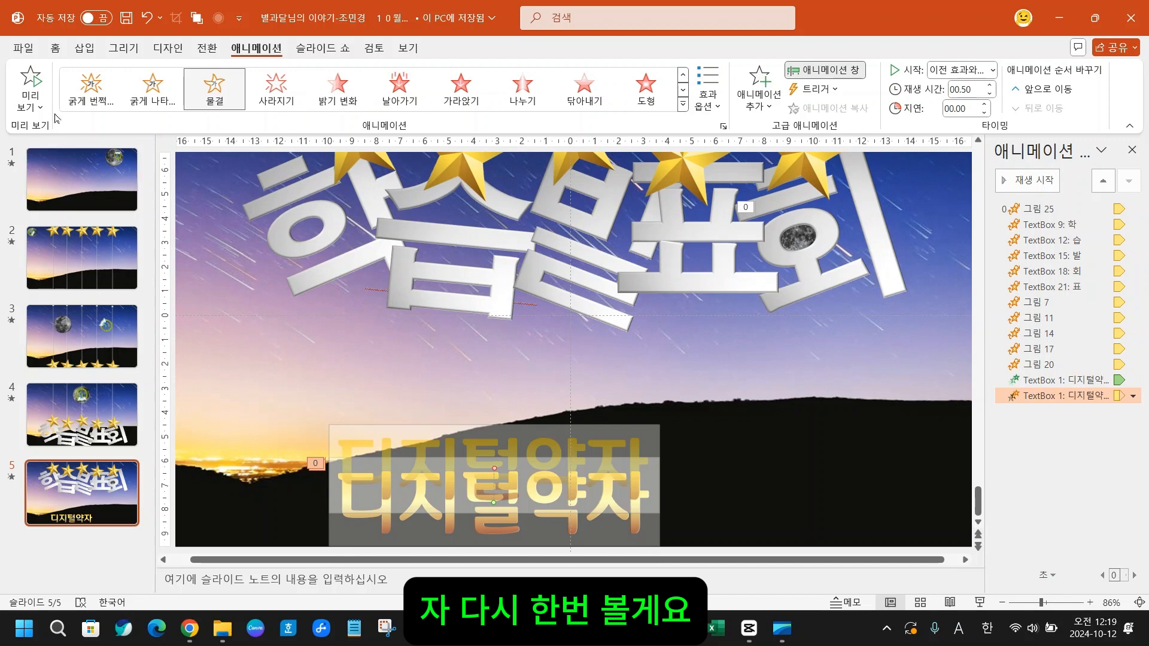
click(35, 84)
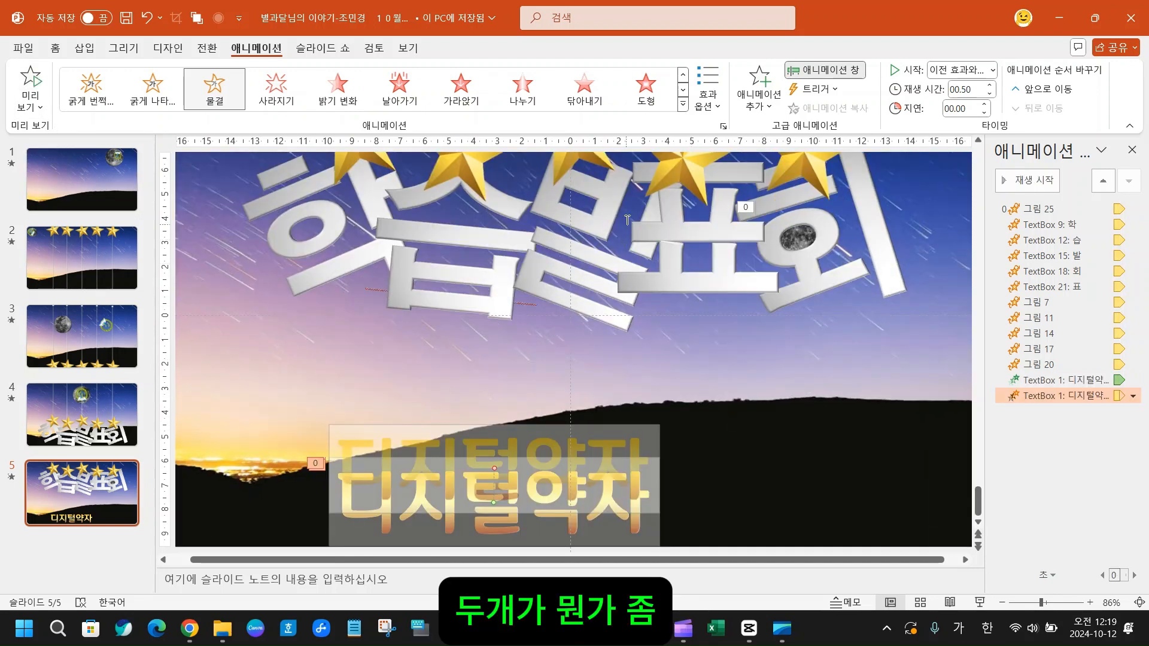
click(870, 447)
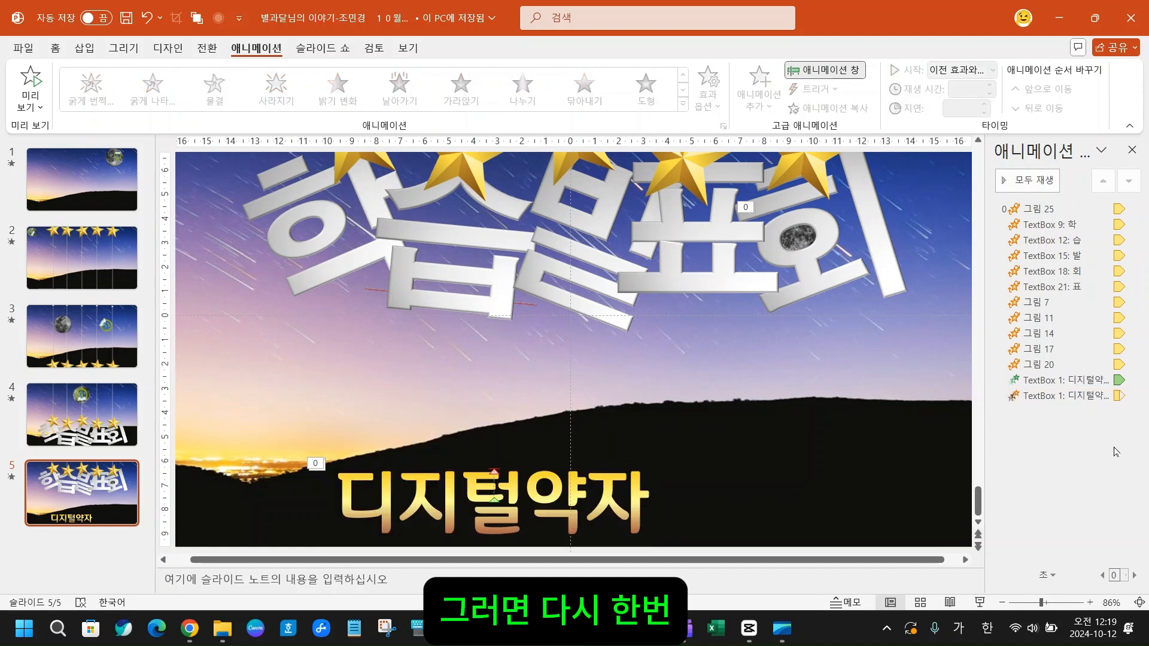
- Set the duration of the 디지털약자 text's 물결 animation to 01.00 to match its 올라오기 animation
click(1061, 380)
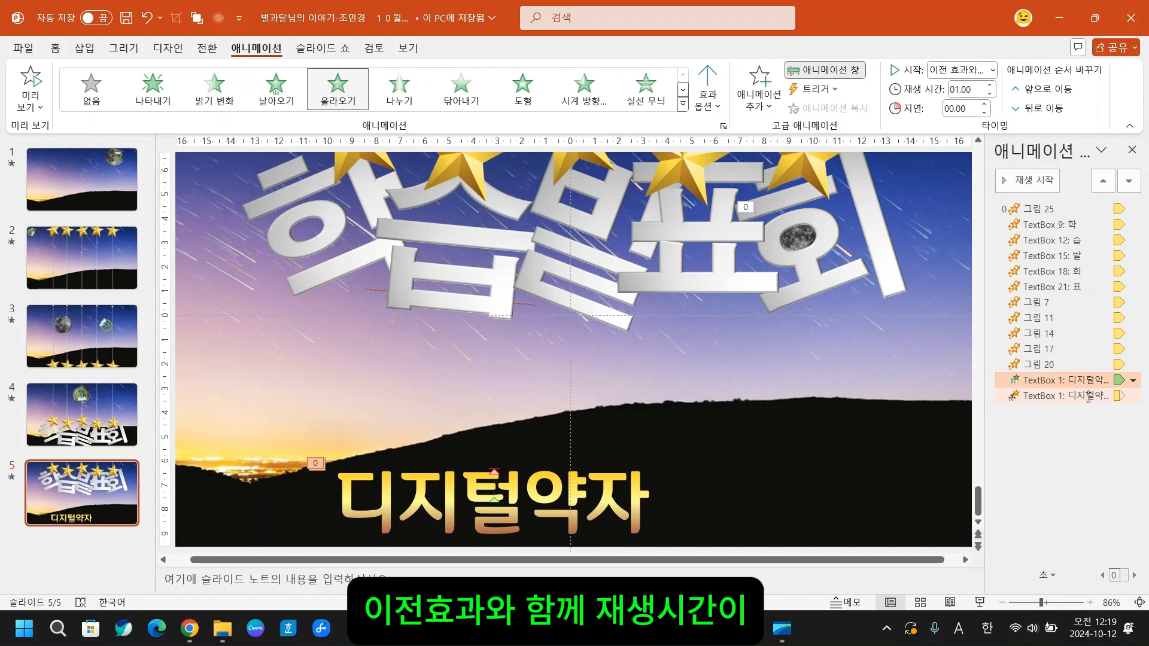
click(1088, 396)
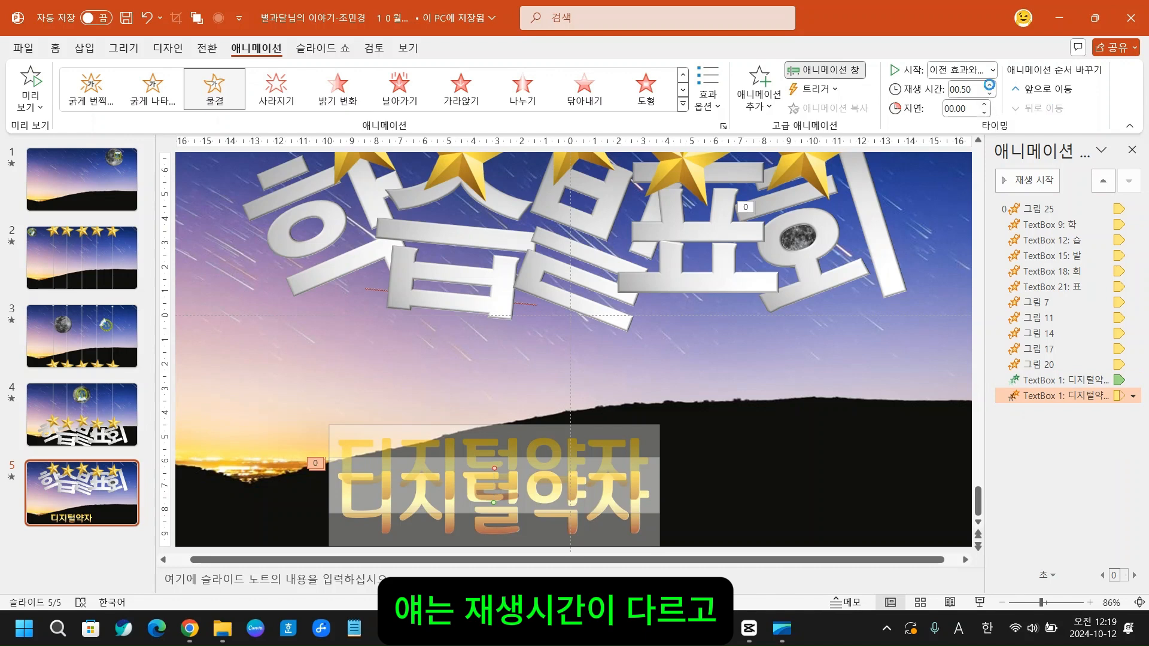
click(991, 86)
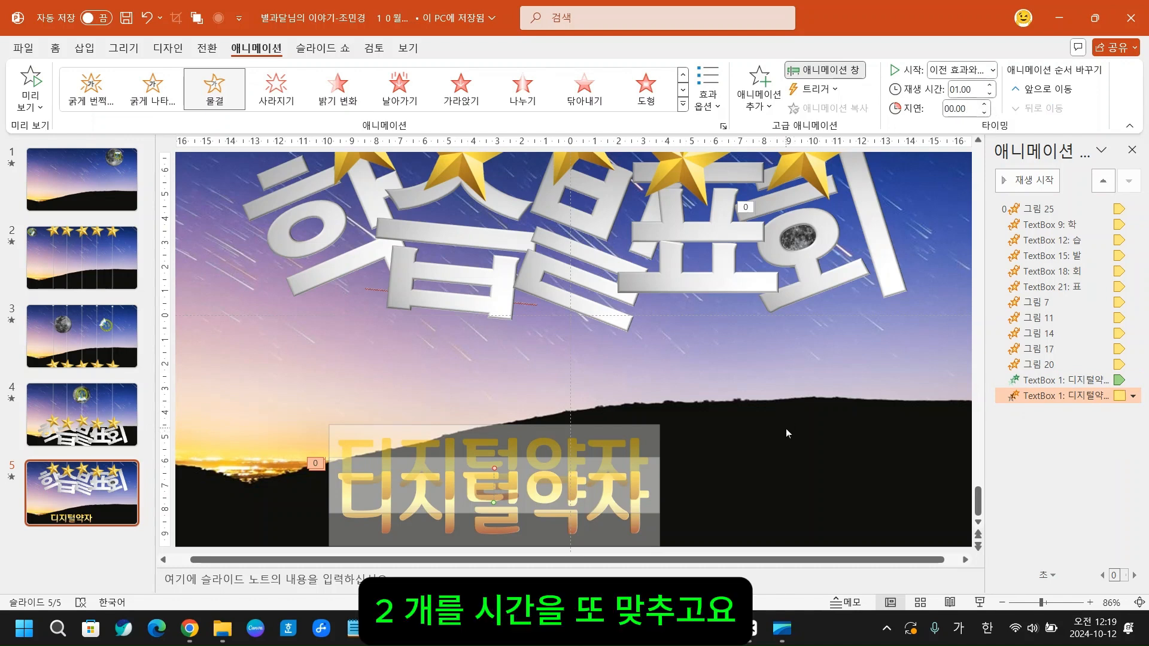
click(729, 482)
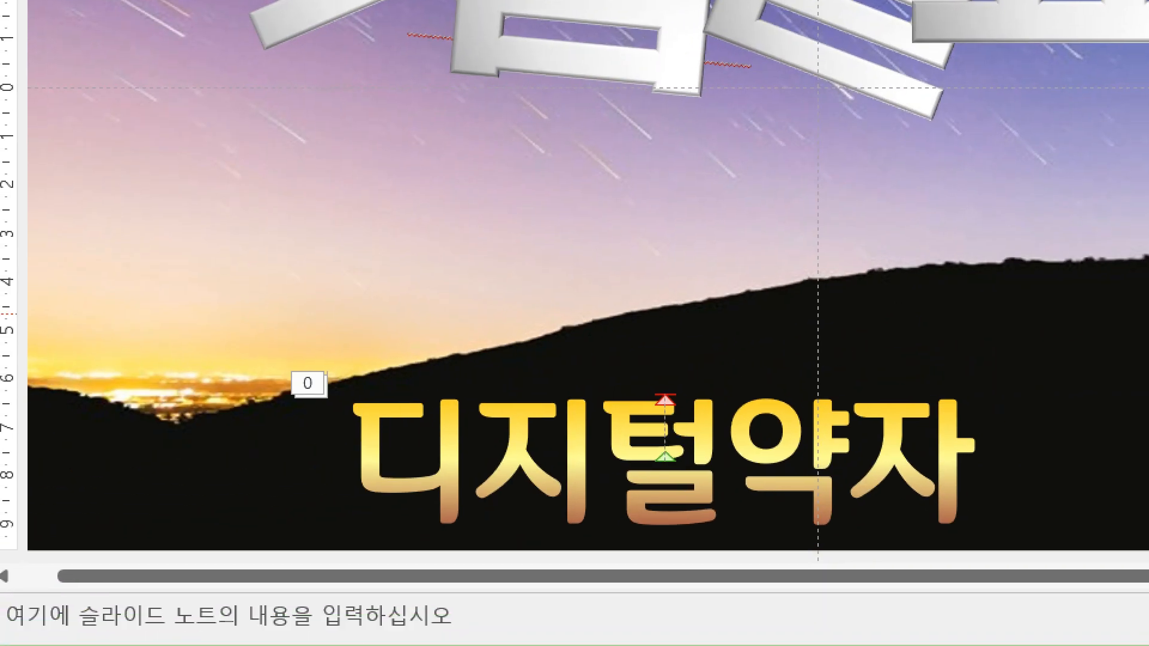
drag(634, 372, 702, 498)
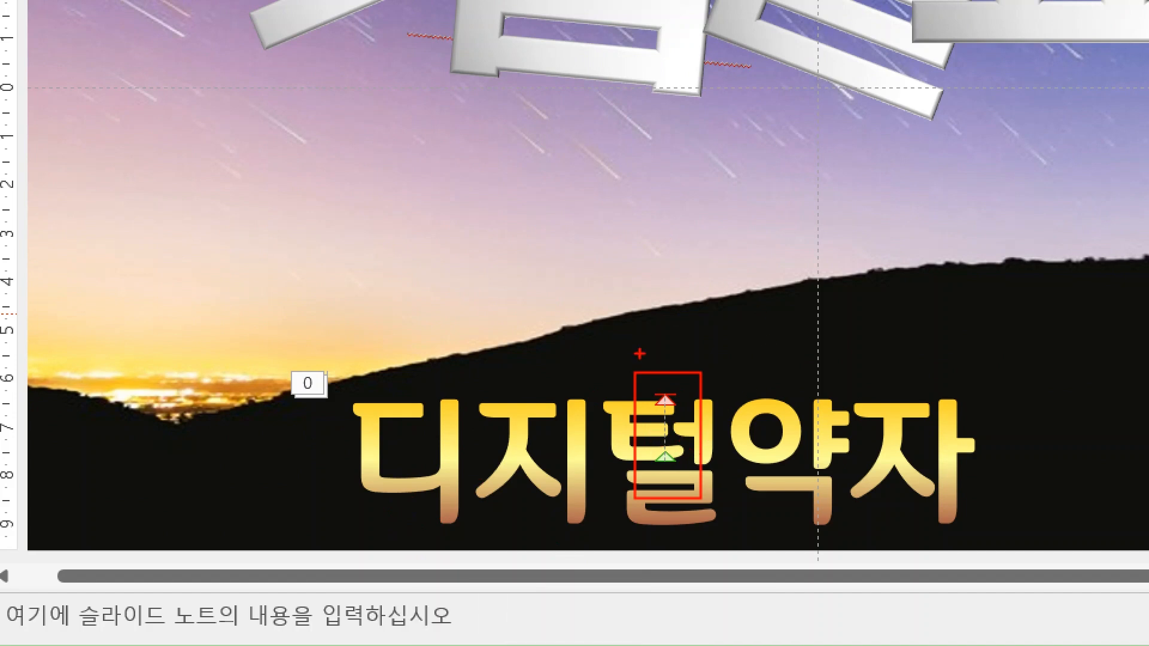
drag(651, 383, 708, 412)
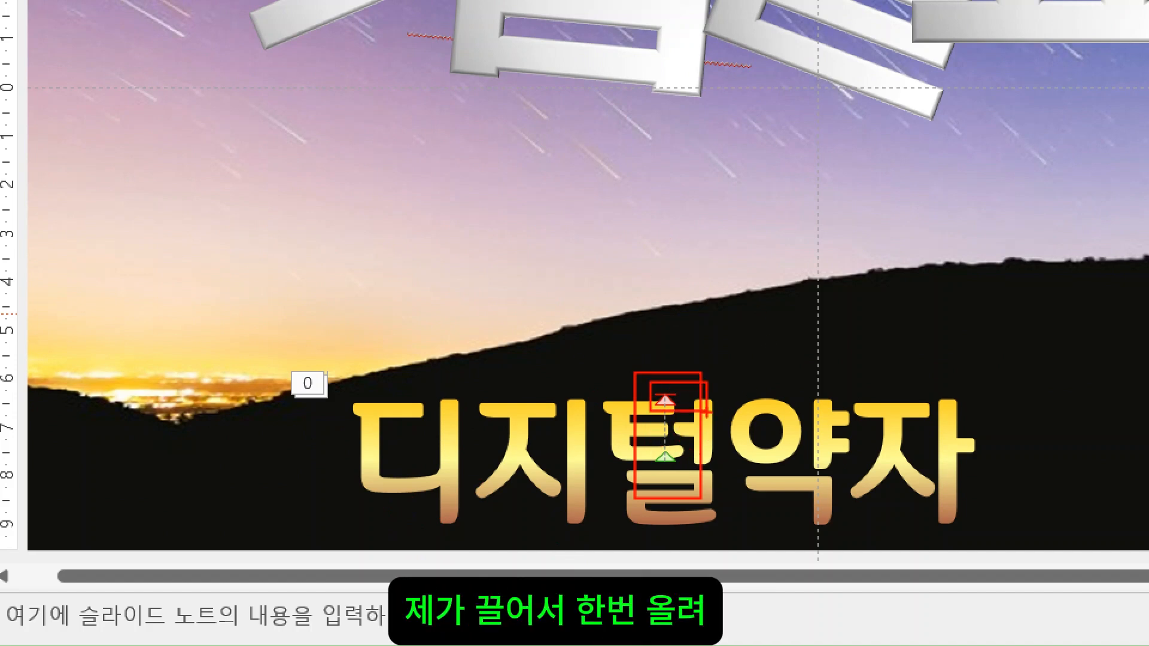
key(Escape)
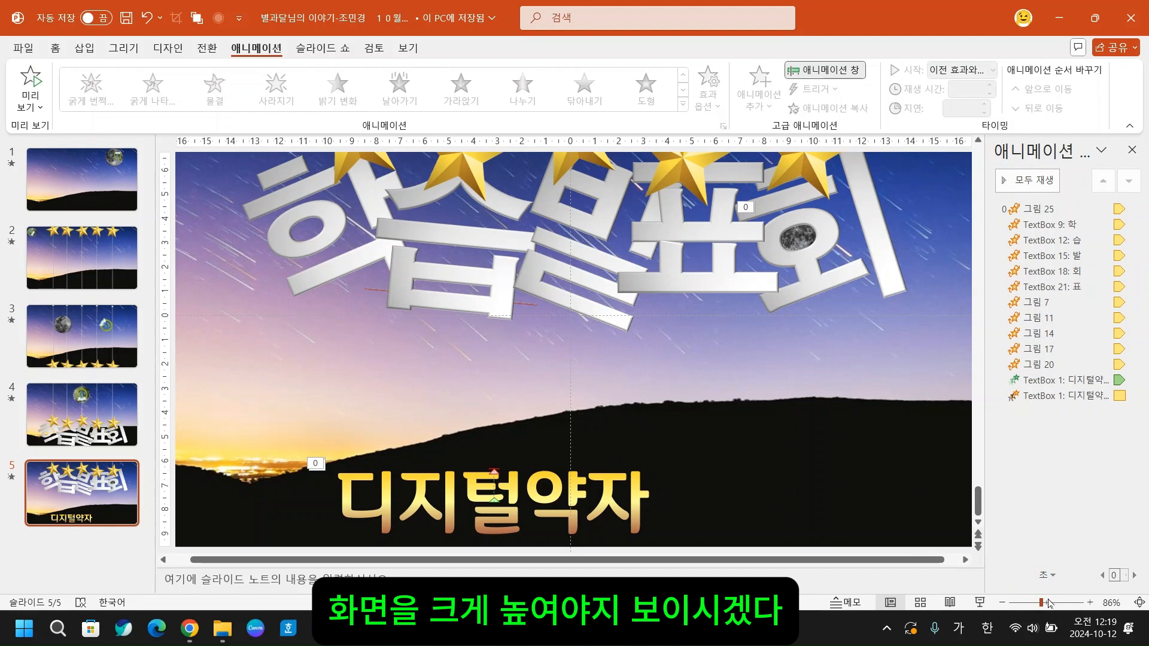
- Extend the 물결 motion path of the 디지털약자 text upward from its red end point to about 3 cm long
drag(1048, 603, 1055, 603)
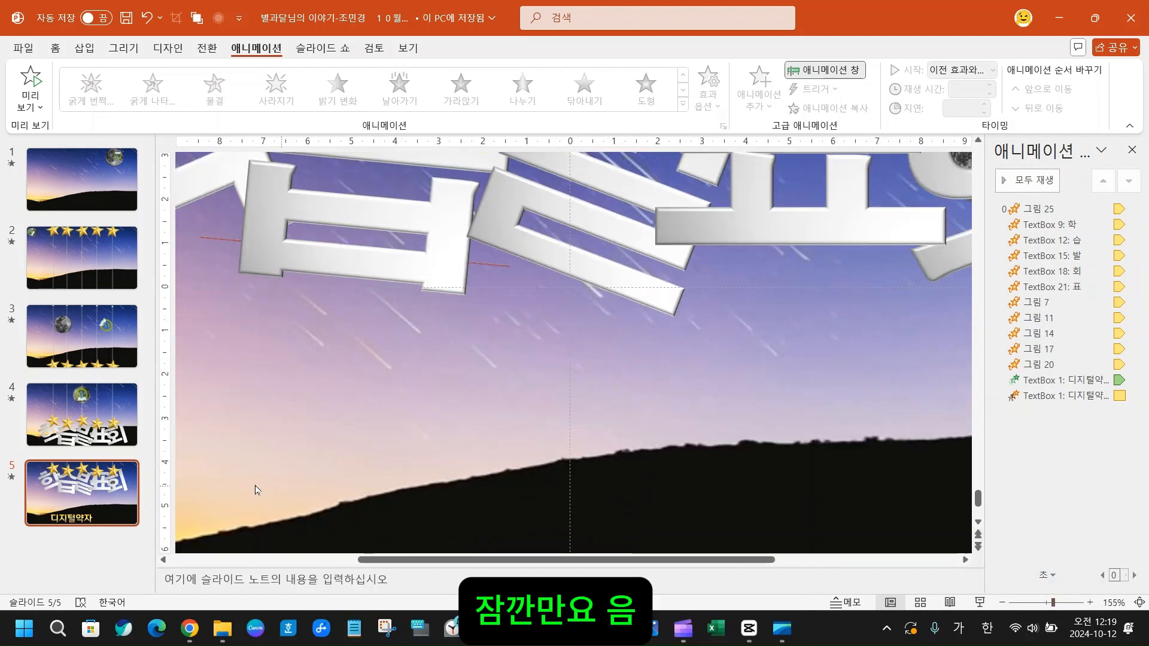
scroll(648, 515, down, 2)
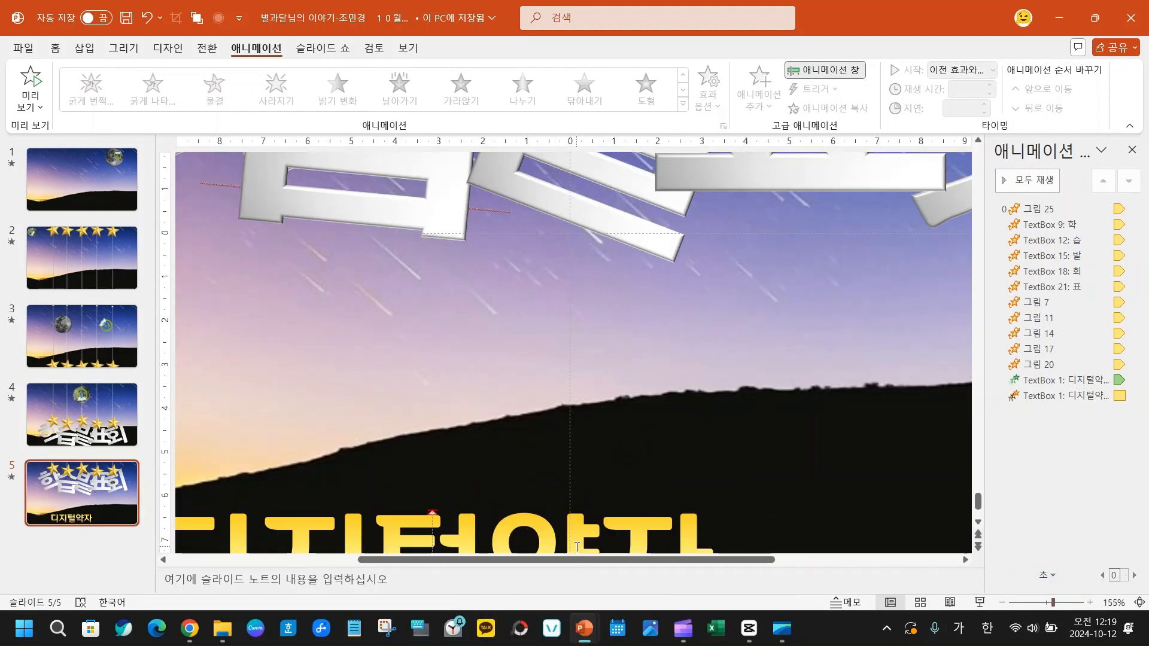
scroll(577, 546, down, 2)
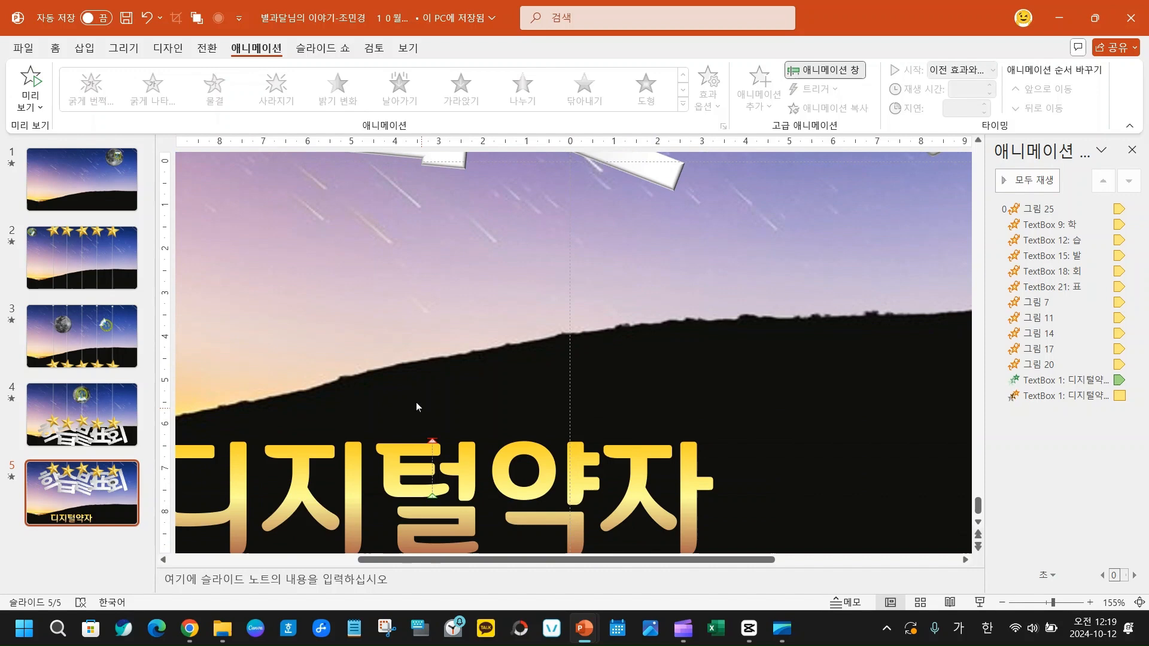
click(433, 447)
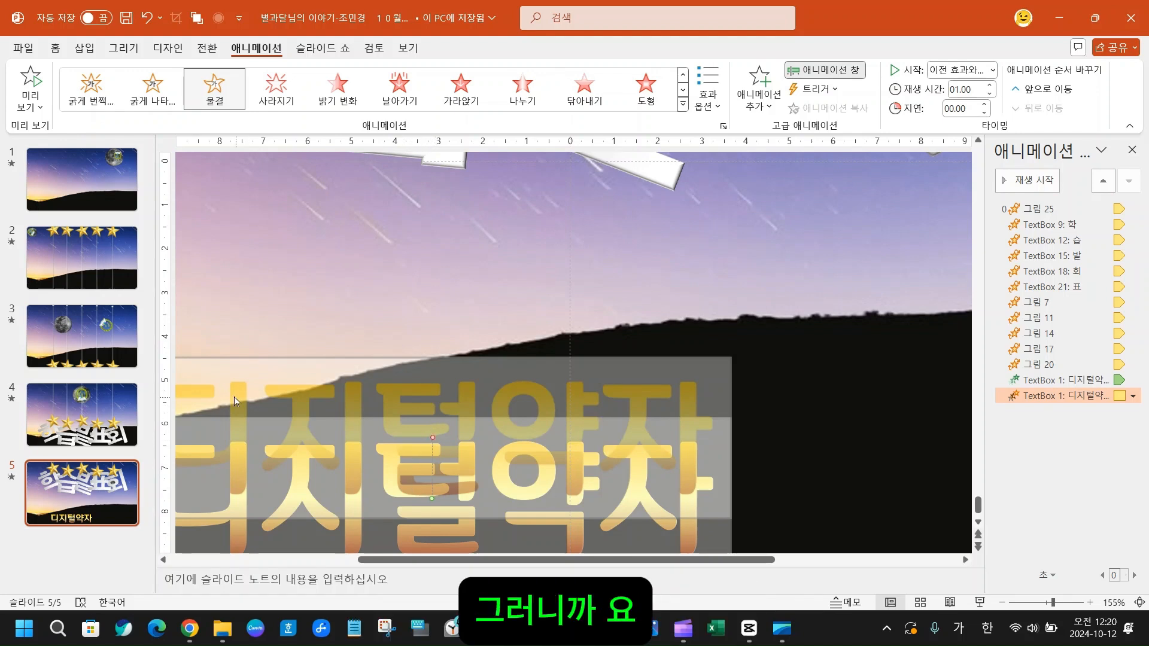
mouse_move(180, 341)
mouse_down()
mouse_move(346, 398)
mouse_move(599, 413)
mouse_move(737, 577)
mouse_up()
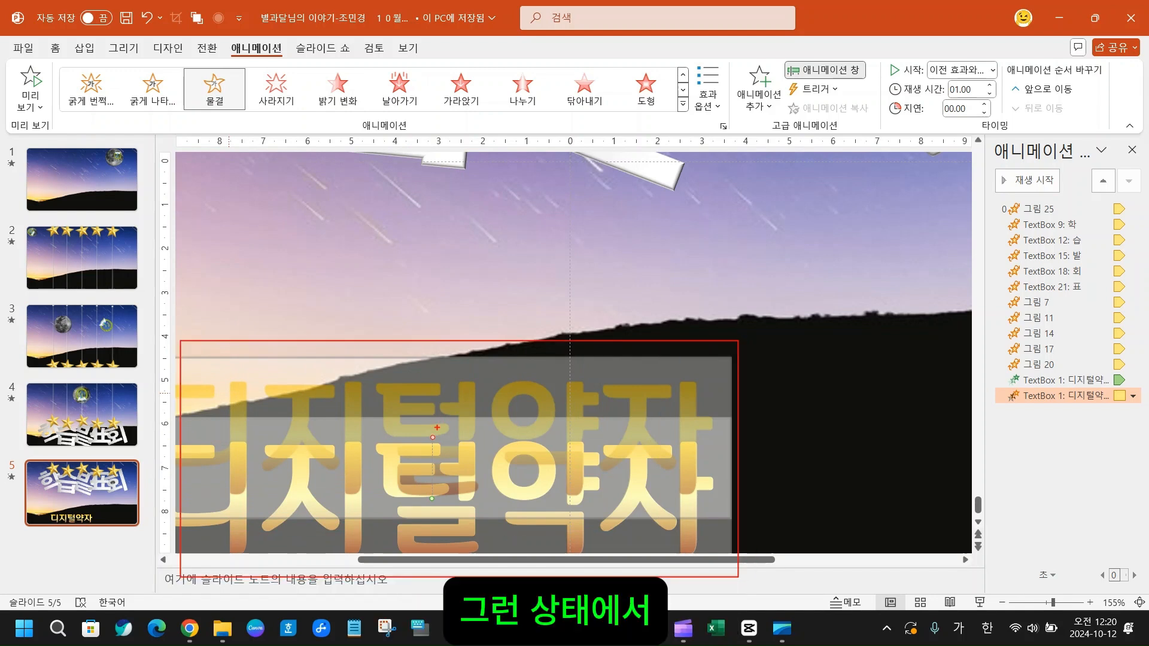
drag(421, 424, 451, 451)
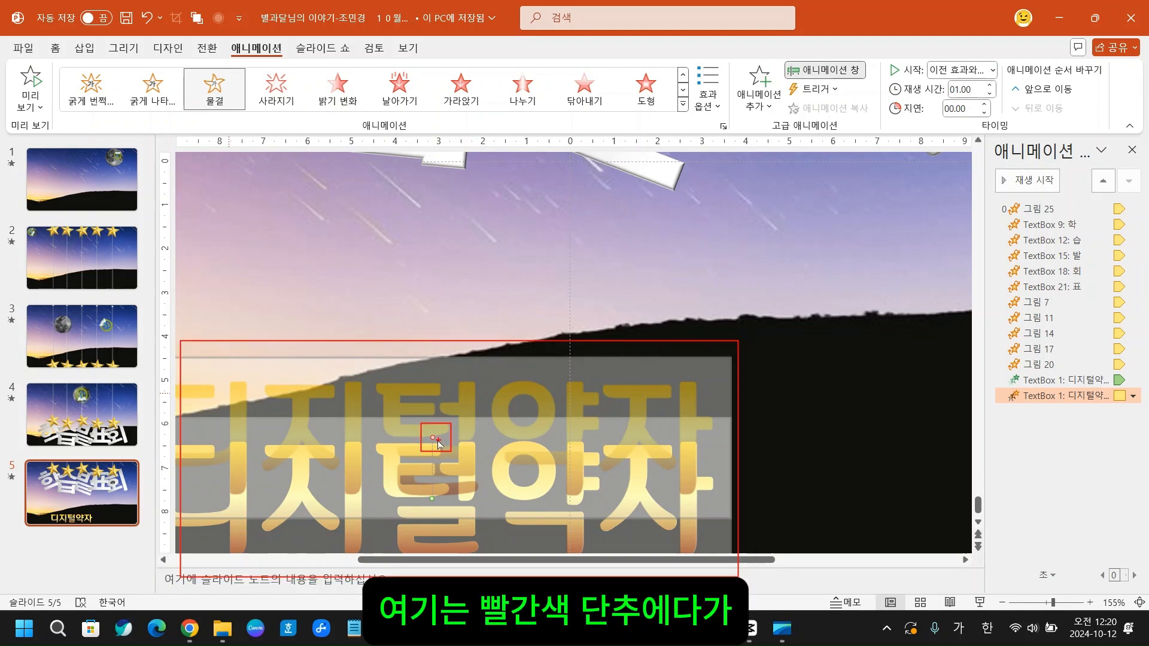
key(Escape)
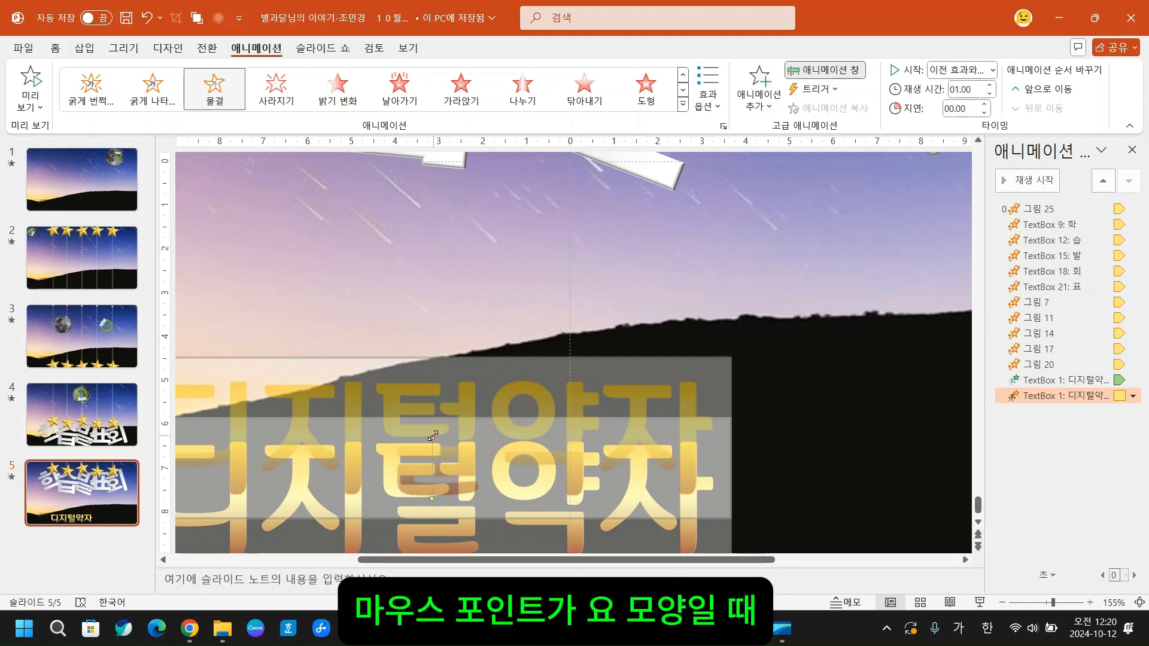
drag(432, 437, 443, 365)
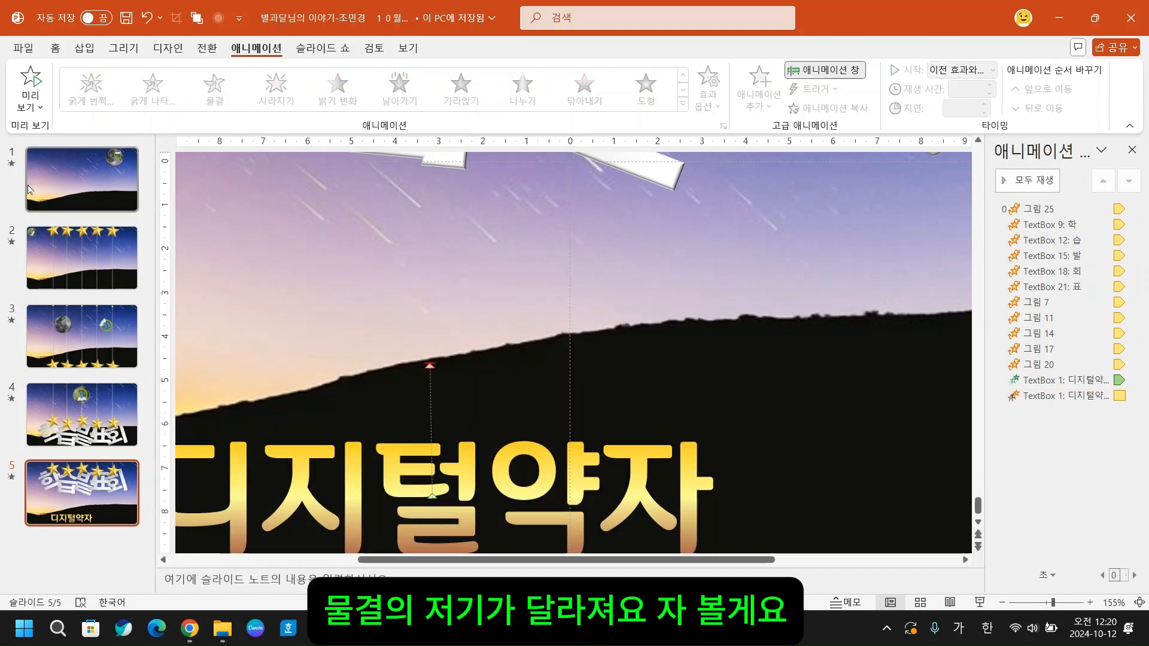
- Change the 디지털약자 text's 올라오기 entrance animation on slide 5 to 닦아내기 and preview the slide's animations
click(33, 89)
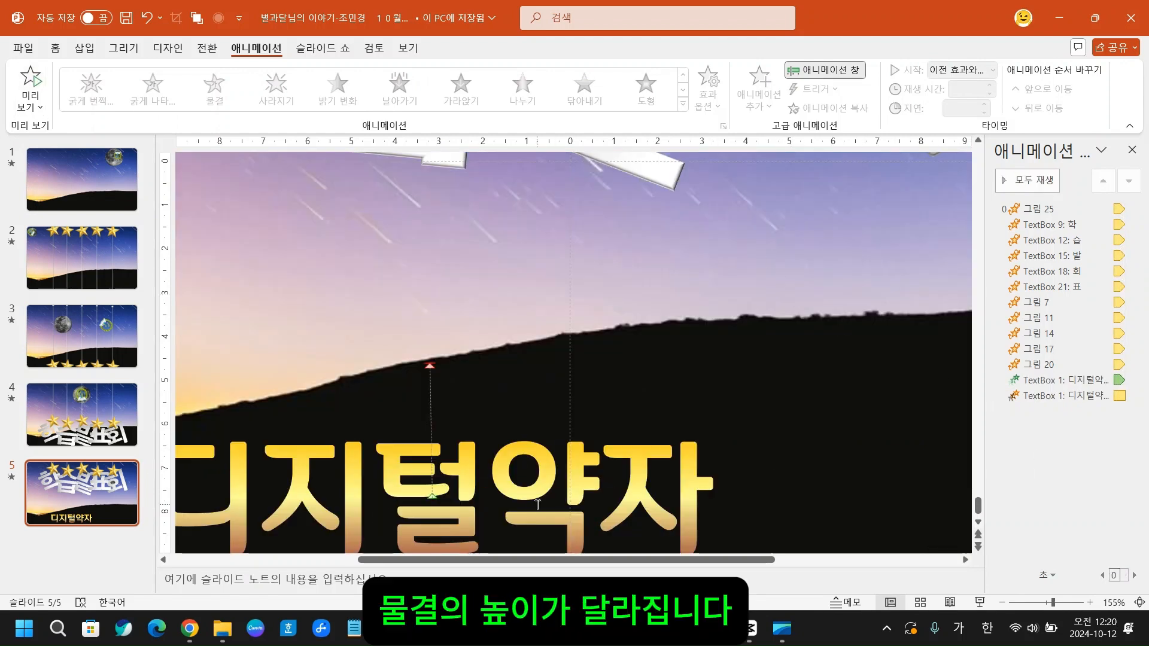
click(1090, 397)
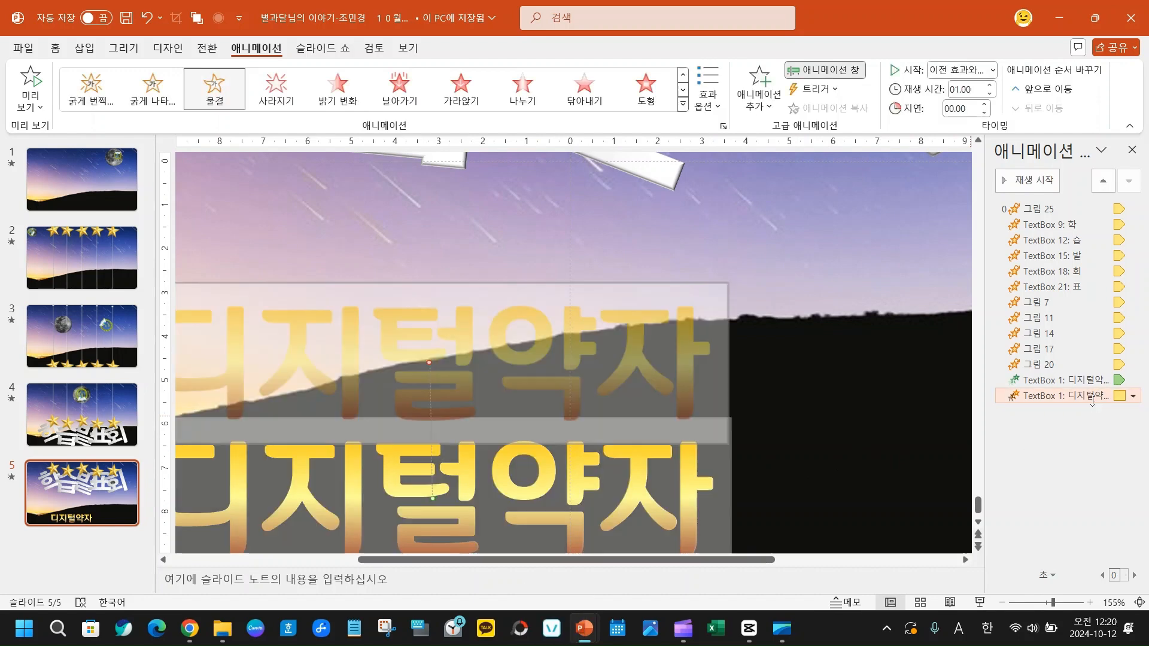
click(1089, 377)
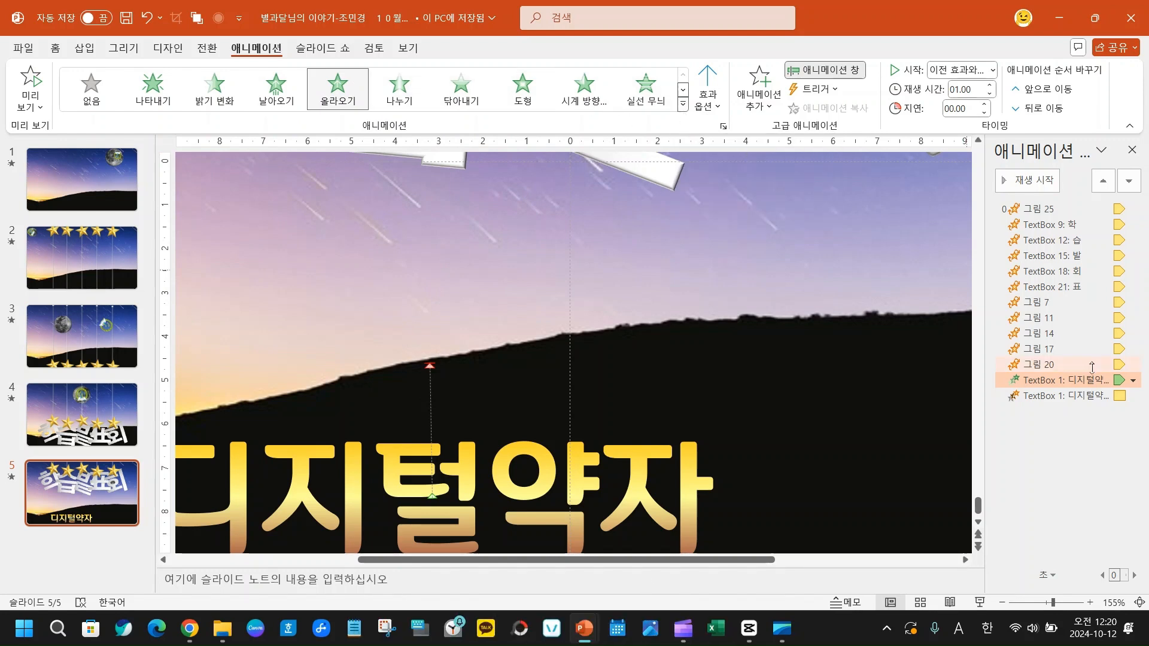
click(461, 92)
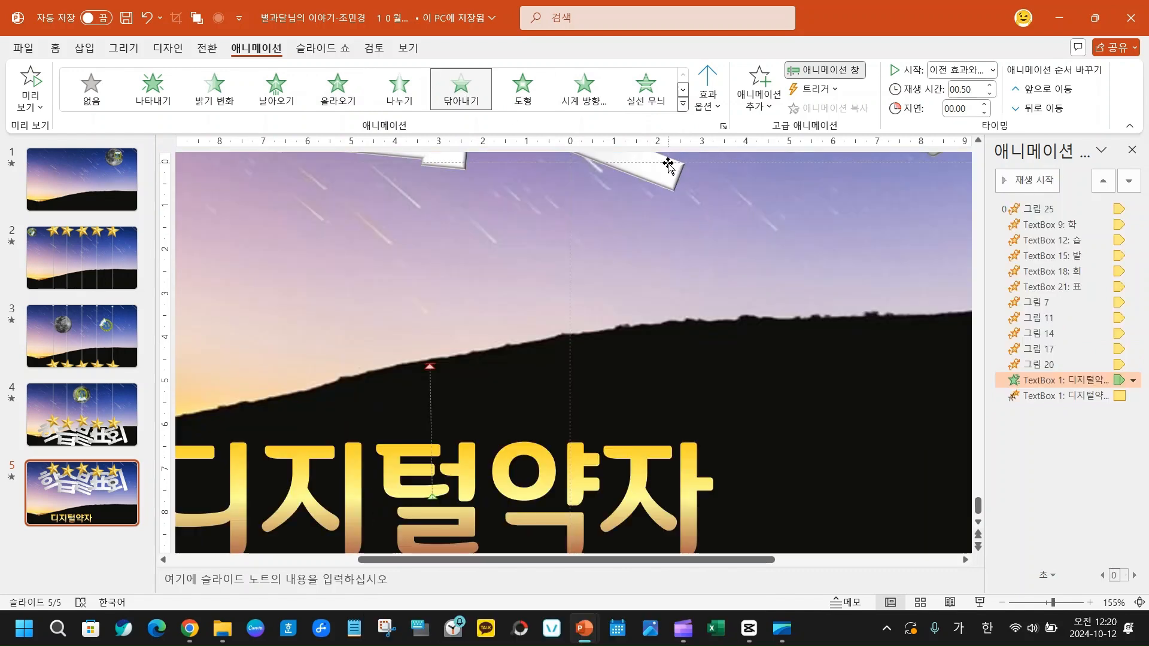
click(31, 81)
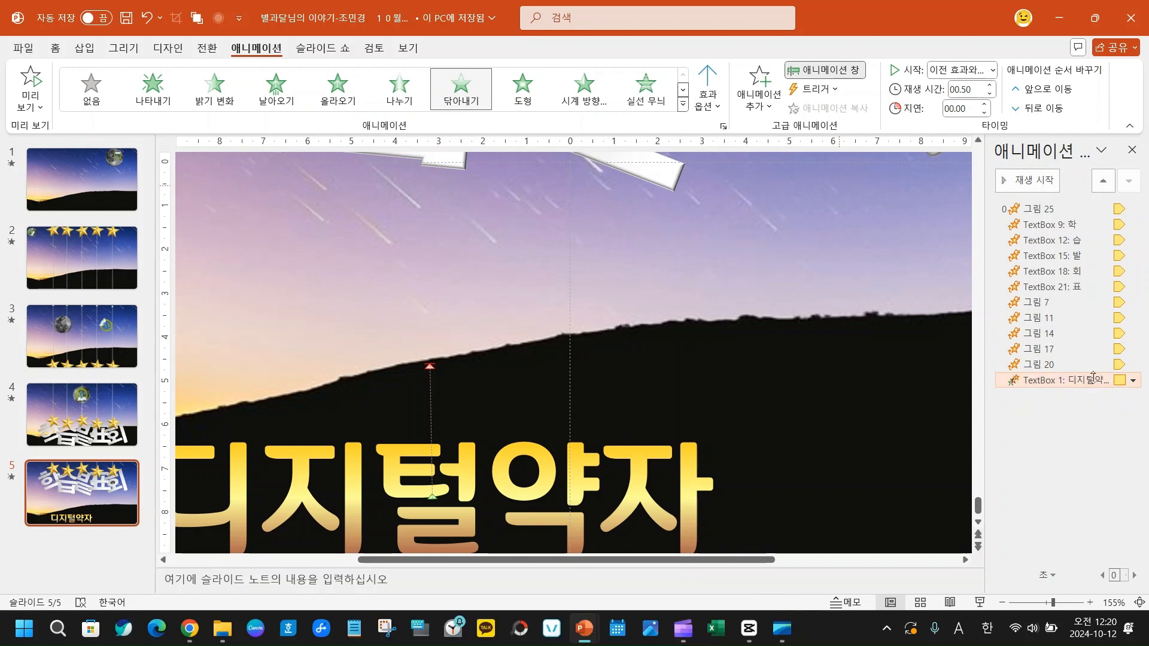
- Delete the entrance animation of the 디지털약자 text on slide 5
key(Delete)
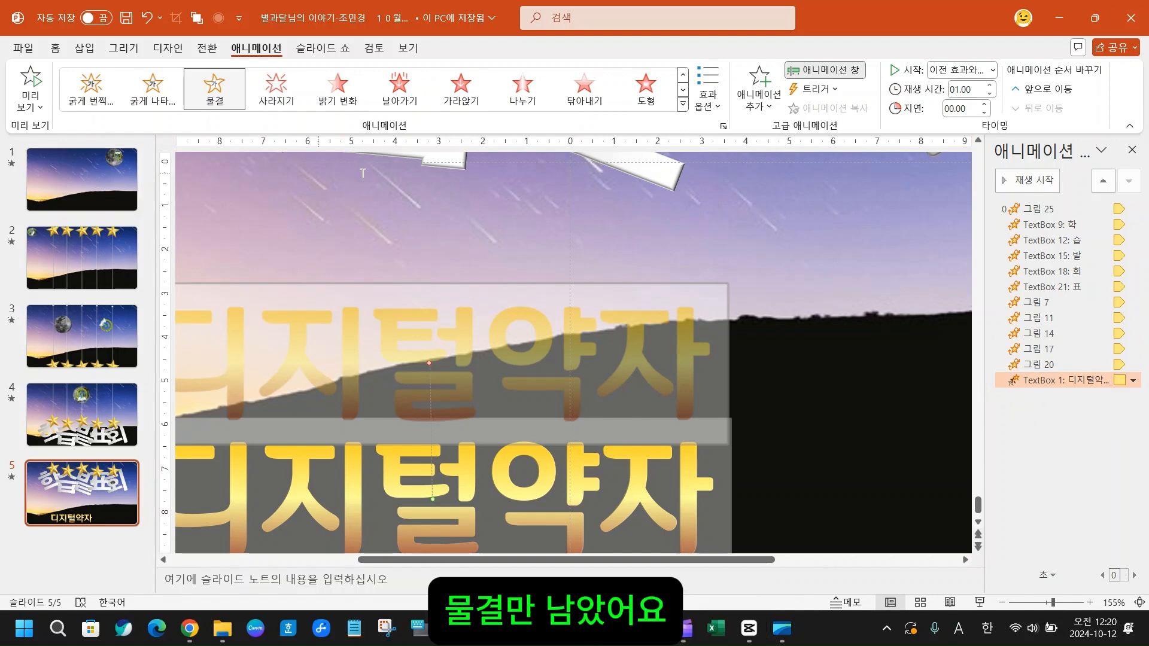
- Try out the 확대/축소 exit effect as an additional animation for the 디지털약자 text
click(752, 84)
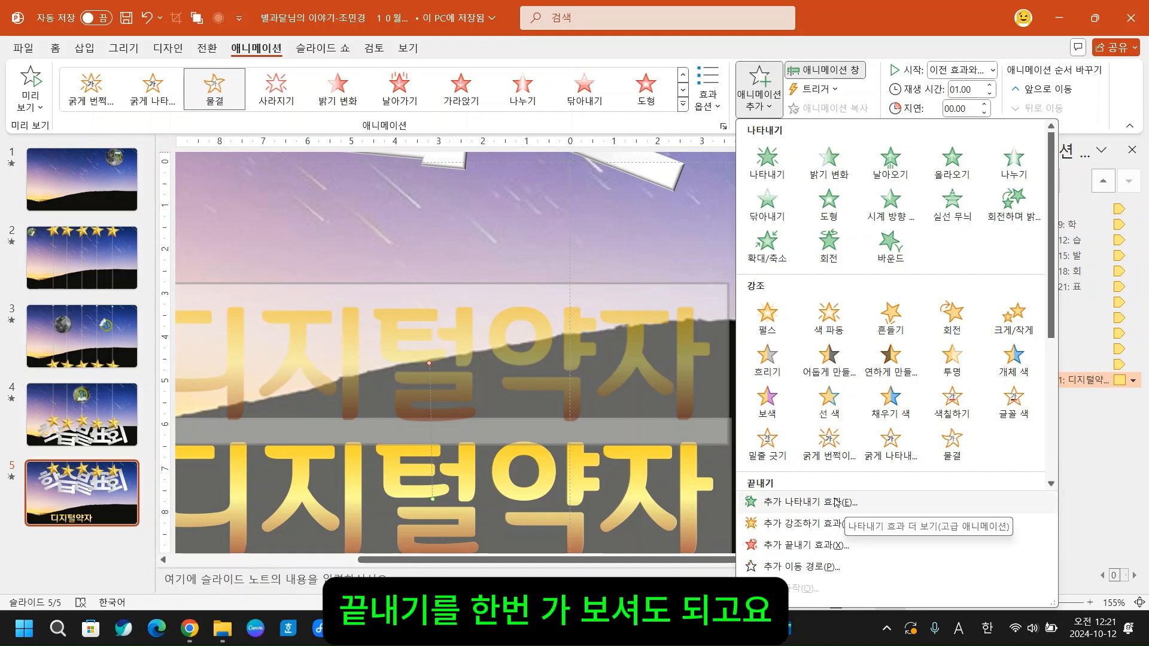
click(682, 106)
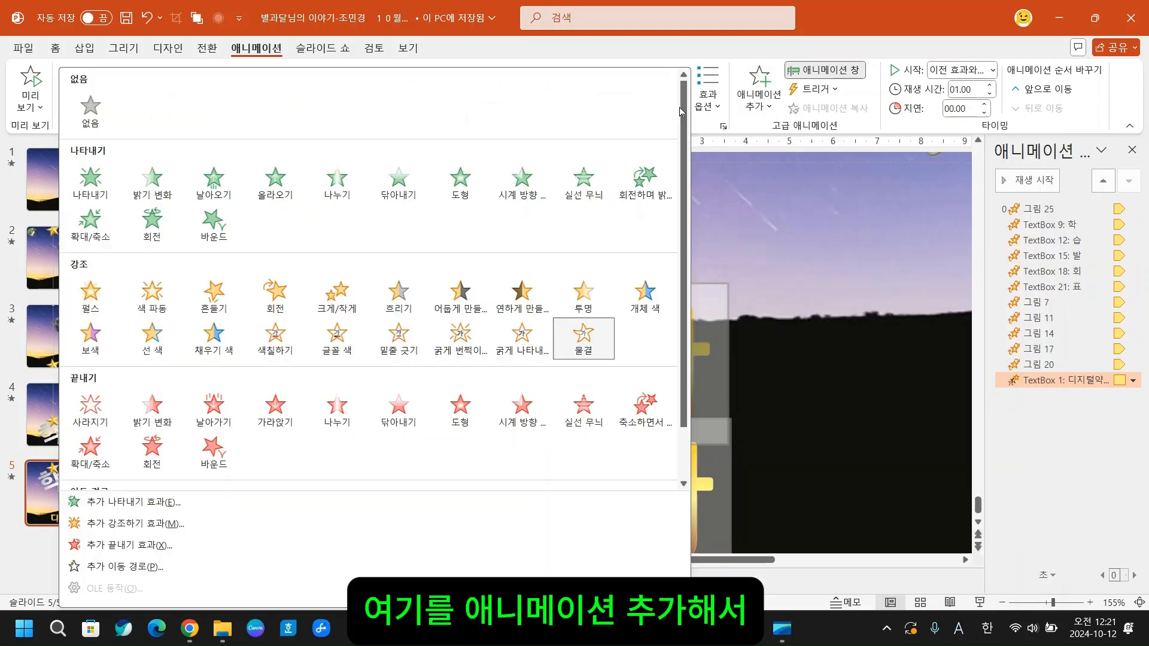
click(761, 87)
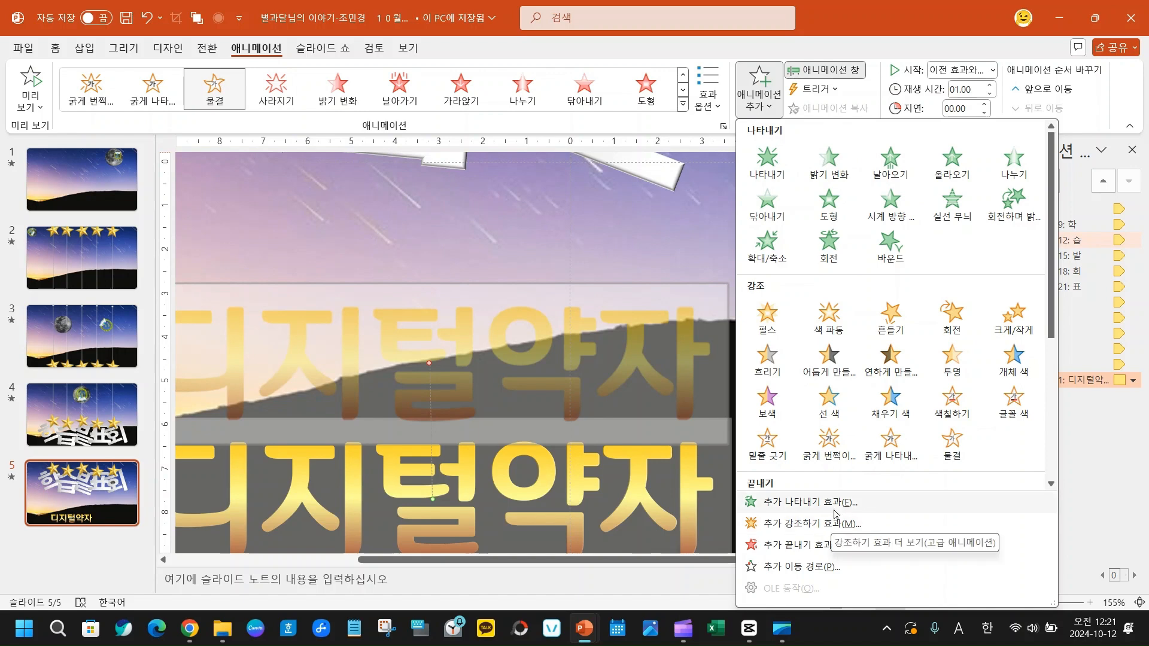
click(796, 544)
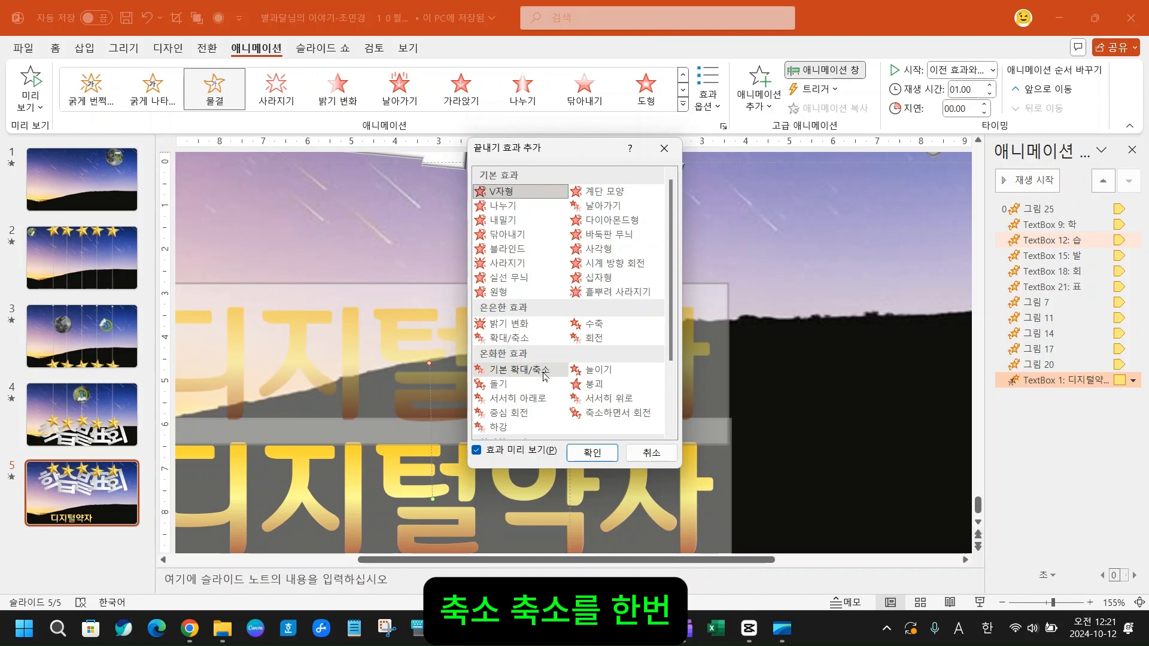
click(524, 342)
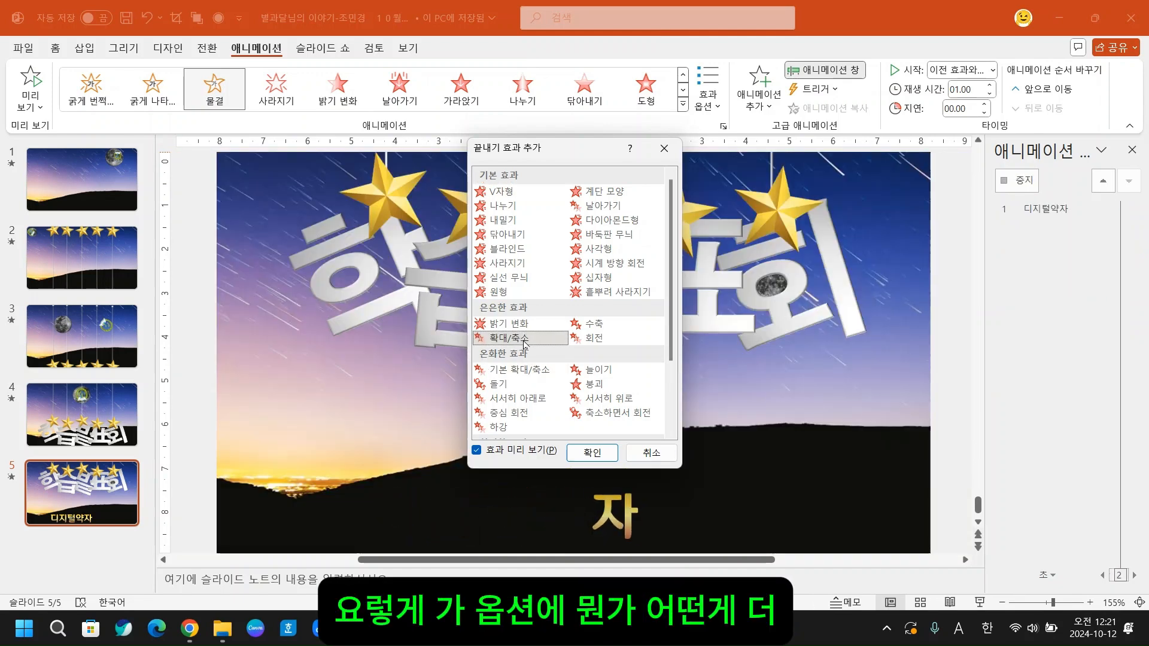
- Add a 보색 emphasis animation to the 디지털약자 text and preview it on slide 5
click(761, 101)
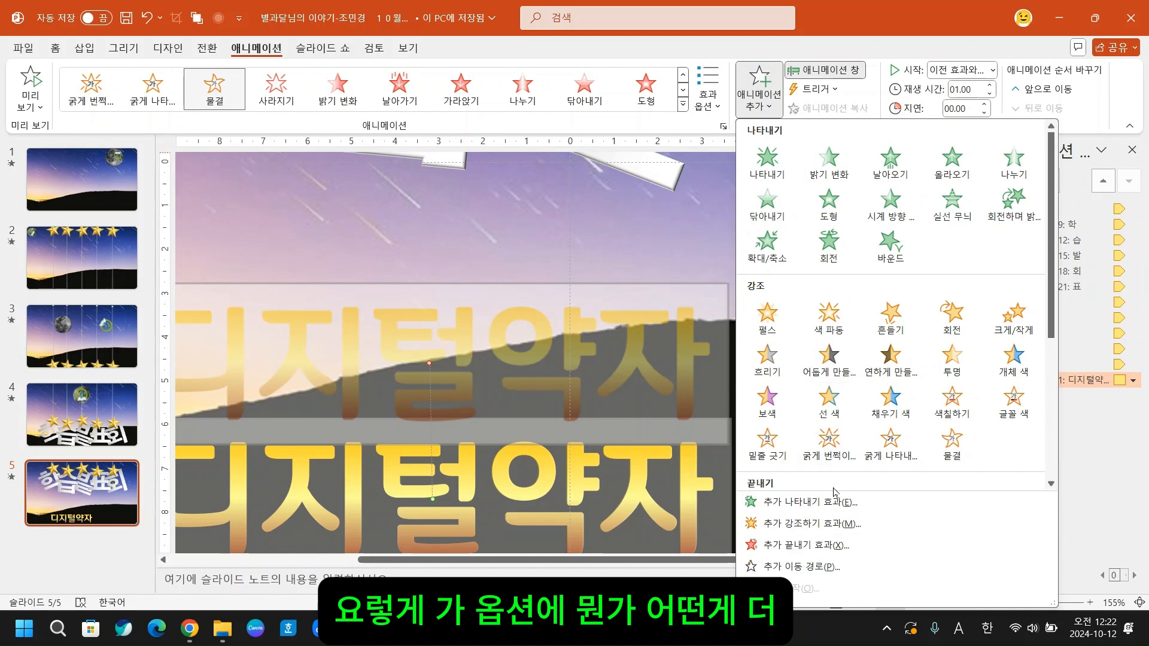
click(768, 402)
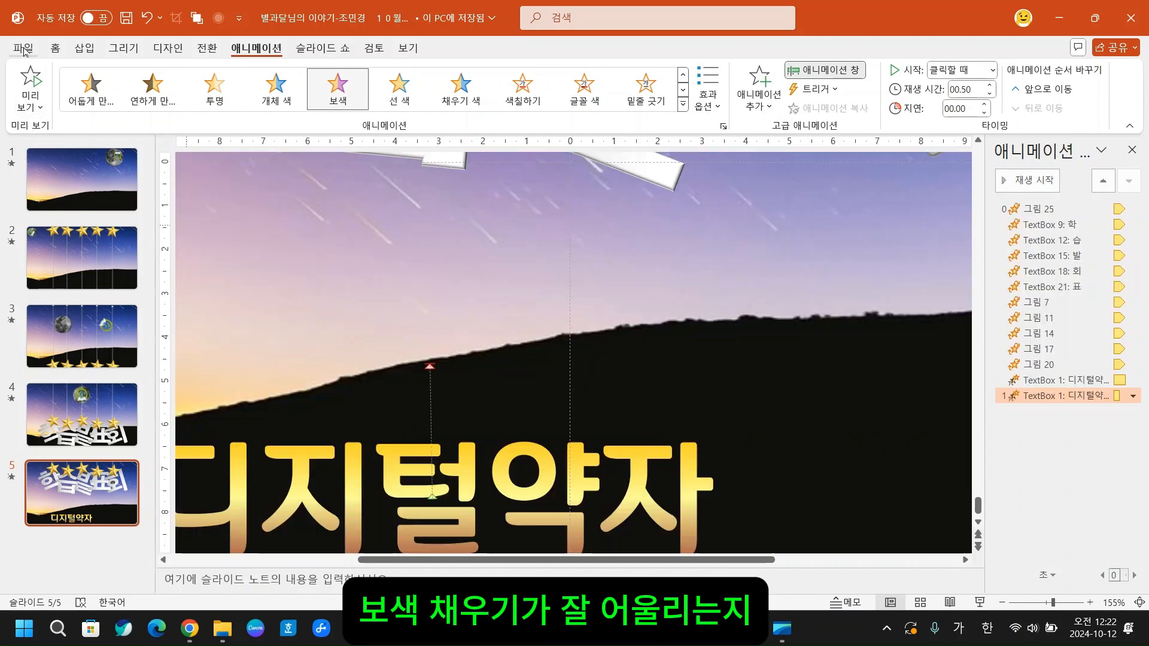
click(29, 74)
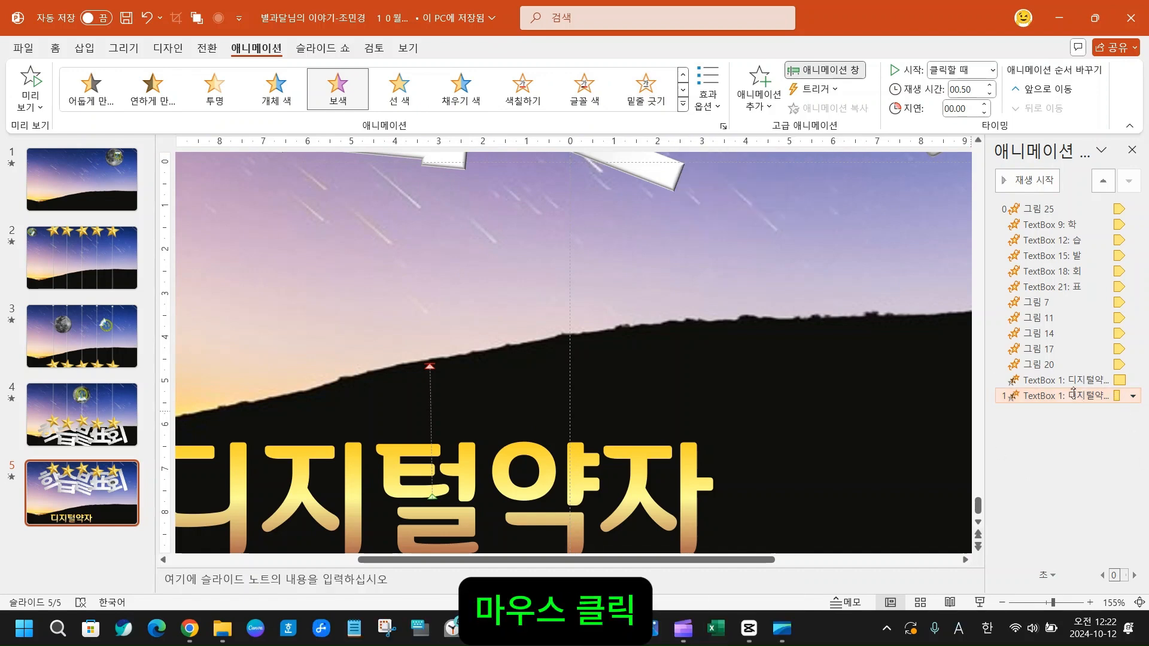
- Remove the 보색 animation from the 디지털약자 text and preview slide 5's remaining animations
click(1133, 396)
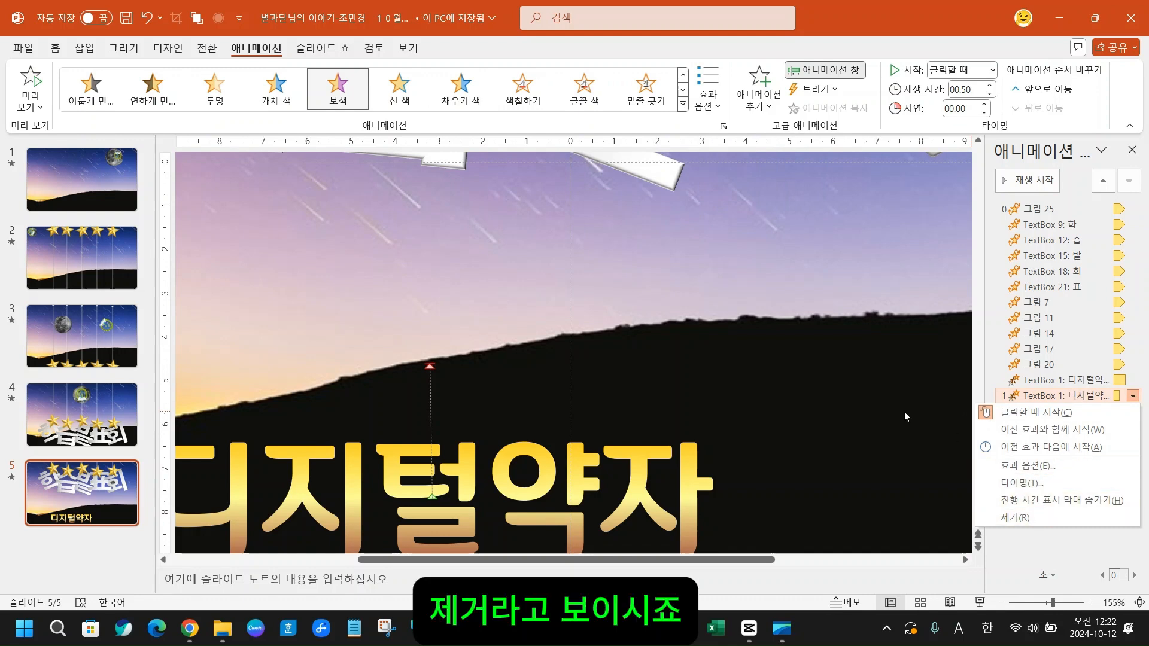
click(1040, 518)
click(1101, 396)
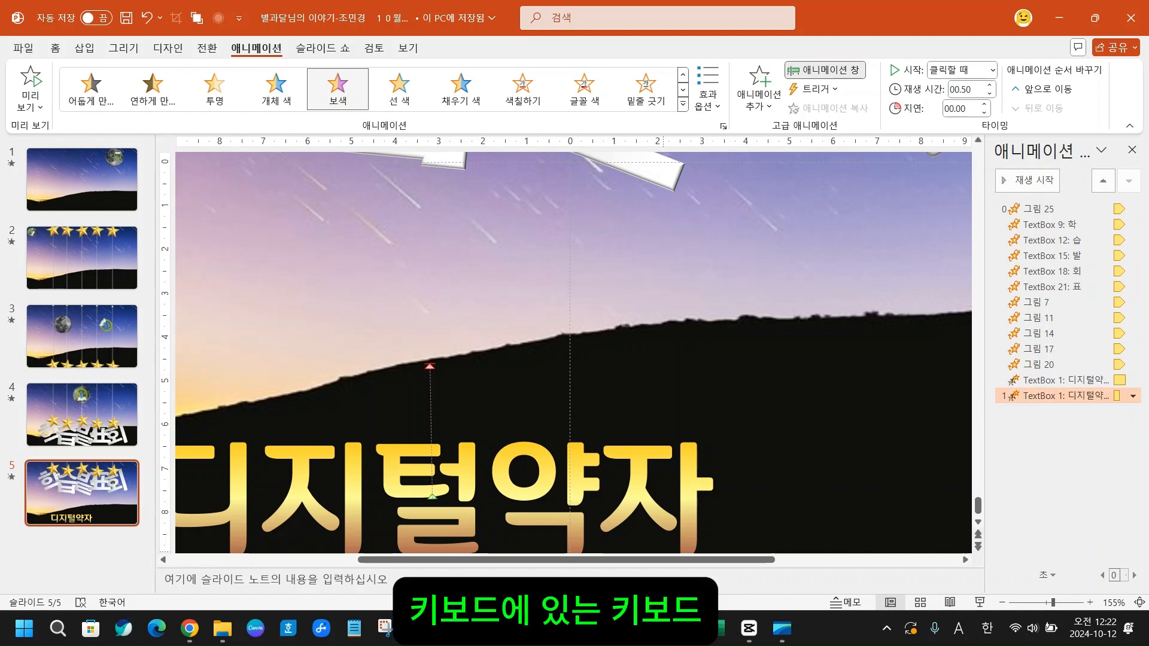
click(420, 629)
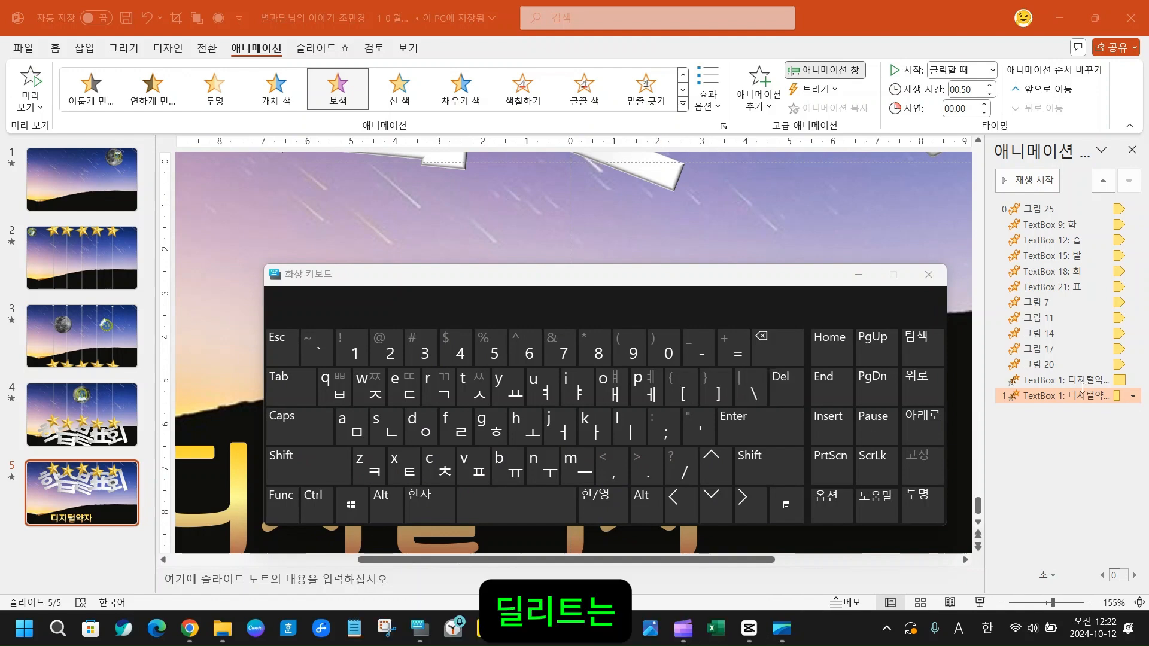
click(929, 274)
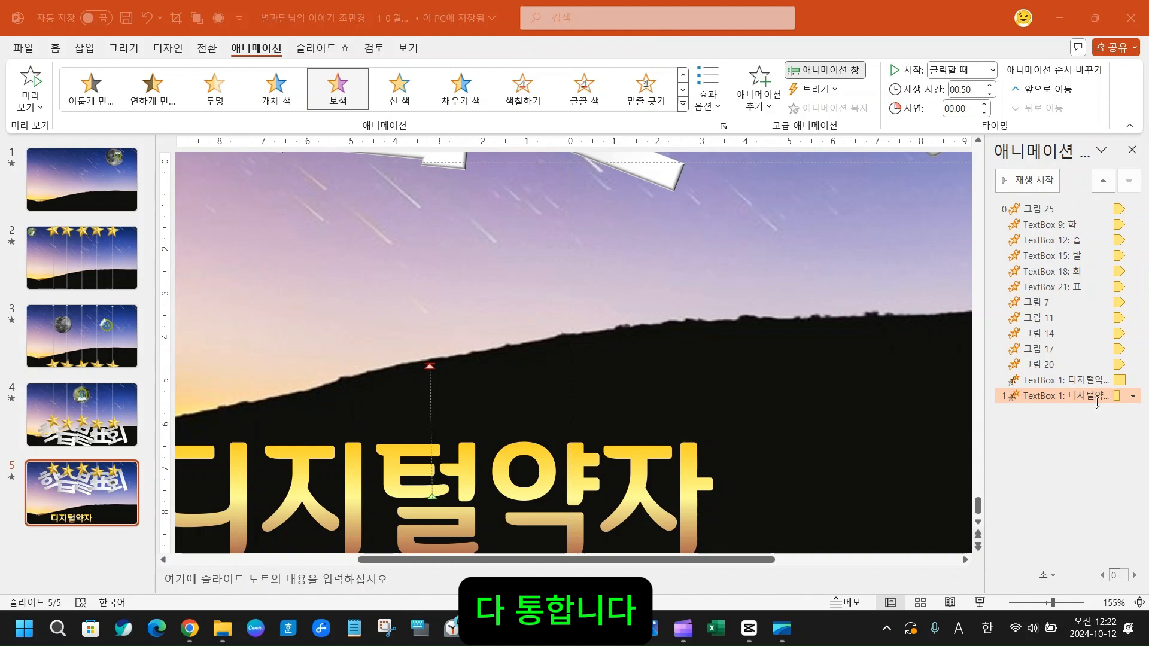
right_click(1030, 397)
click(1024, 518)
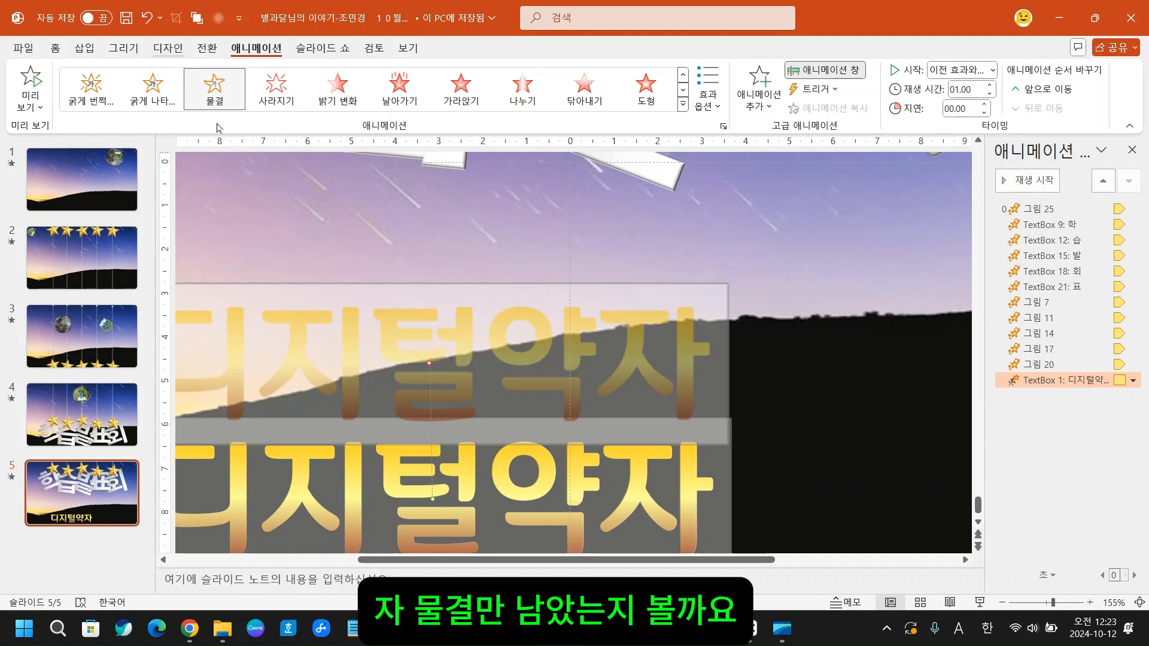
click(33, 82)
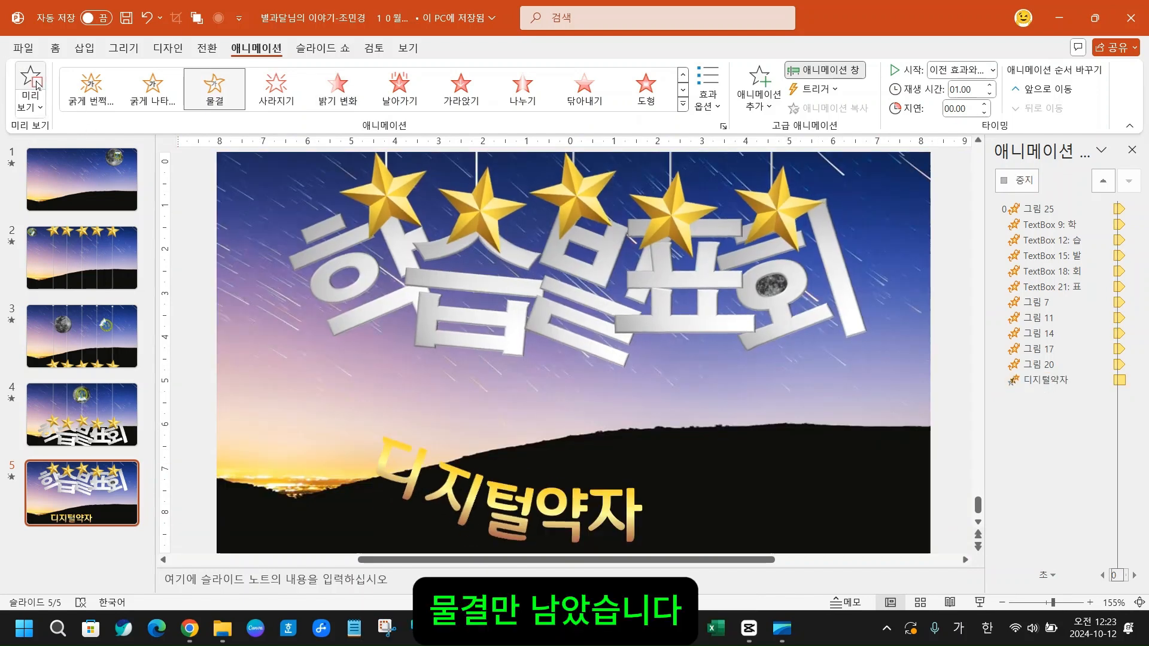